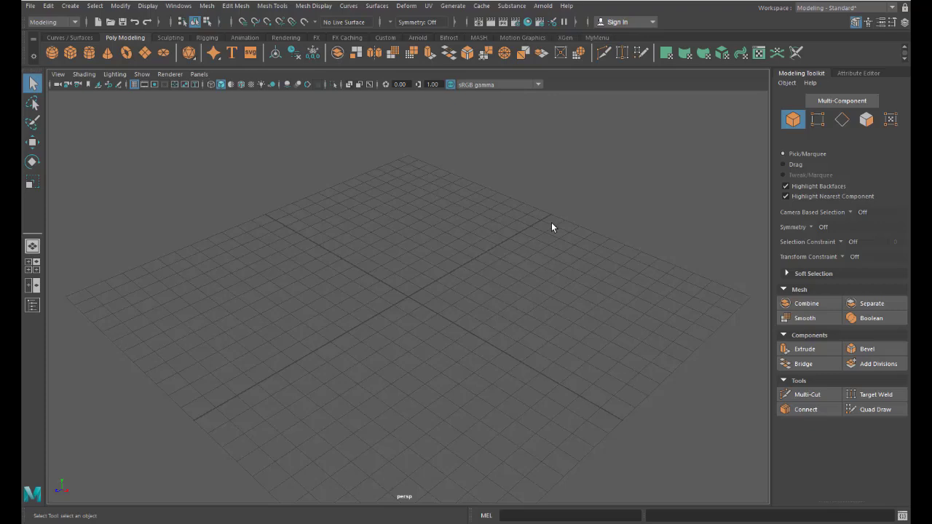
- Switch the shelf from Poly Modeling to the empty custom MyMenu shelf
click(593, 37)
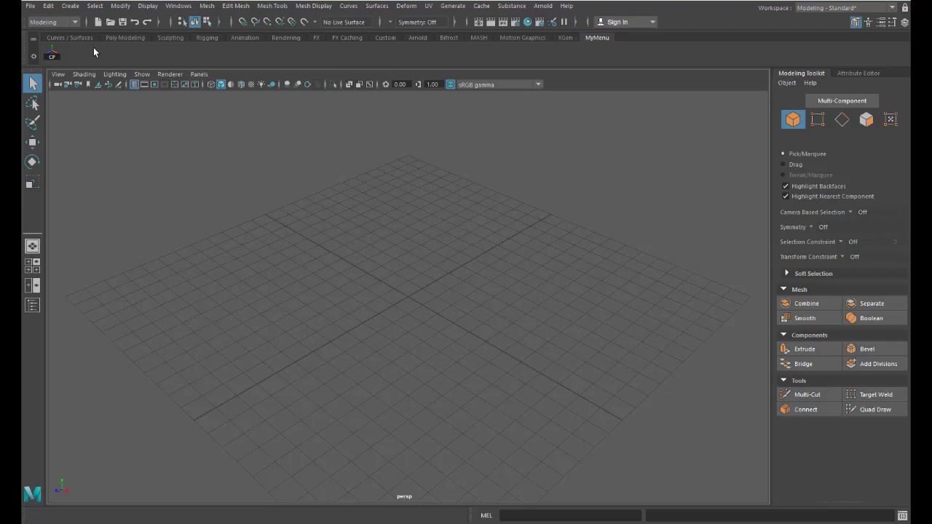
- Browse the Create > Polygon Primitives submenu of available shapes
click(69, 5)
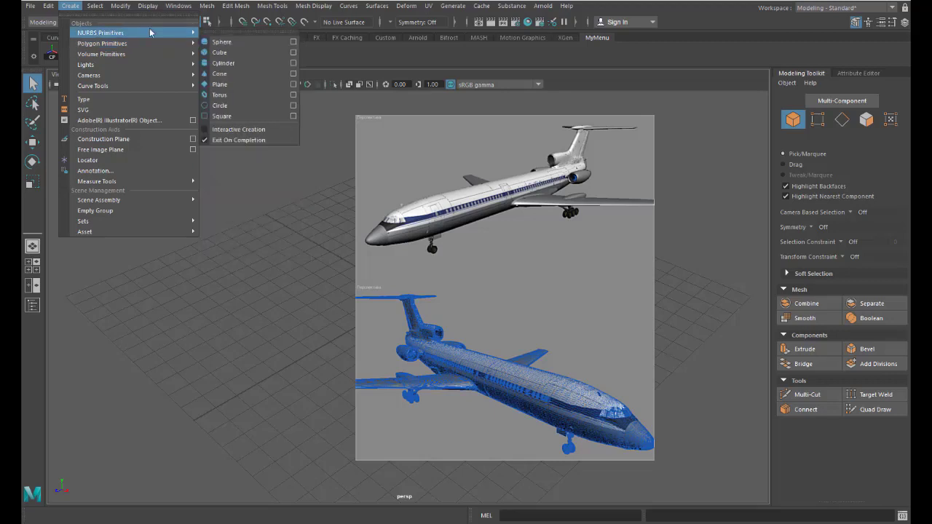
mouse_move(101, 44)
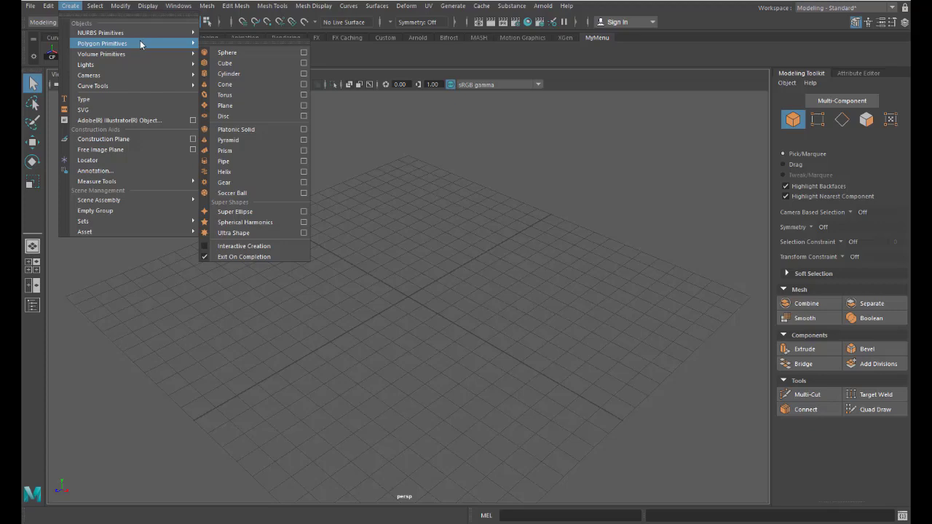
- Dismiss the Create menu, returning to the empty grid scene
click(331, 55)
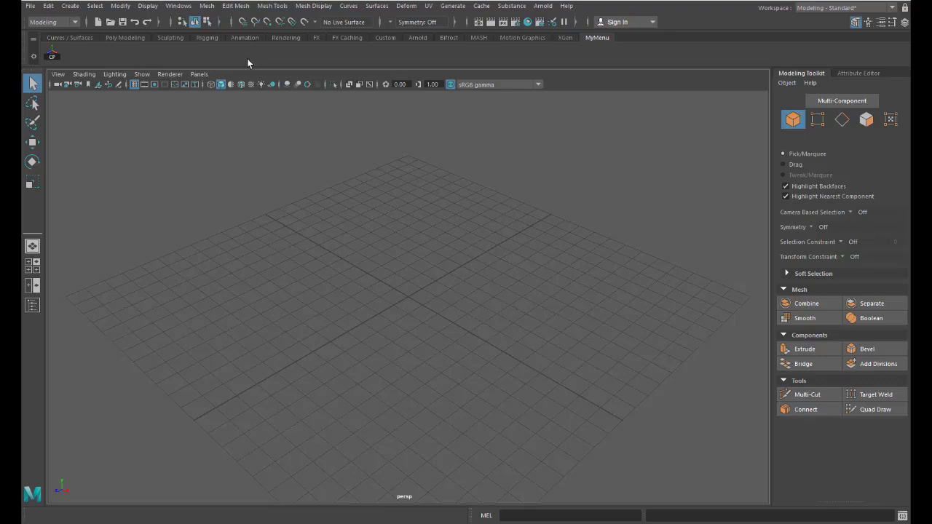
click(207, 5)
click(233, 6)
click(271, 5)
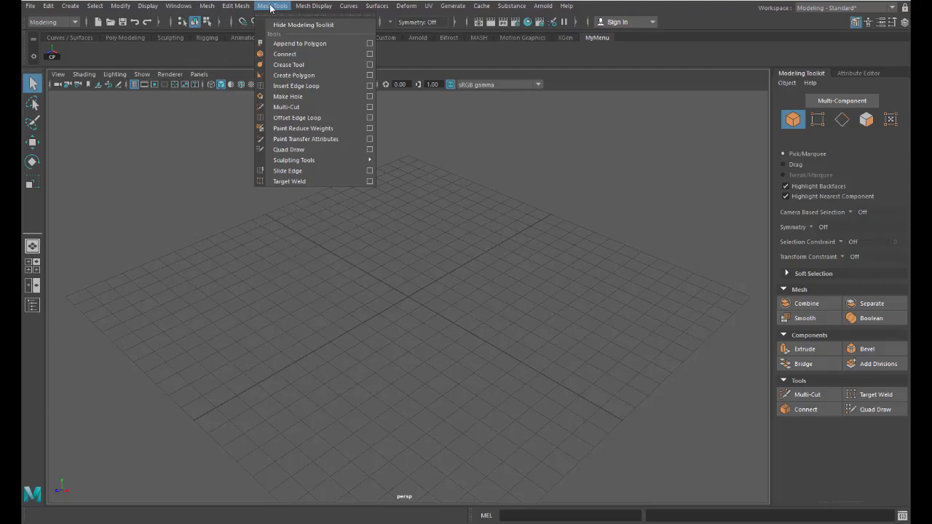
click(270, 5)
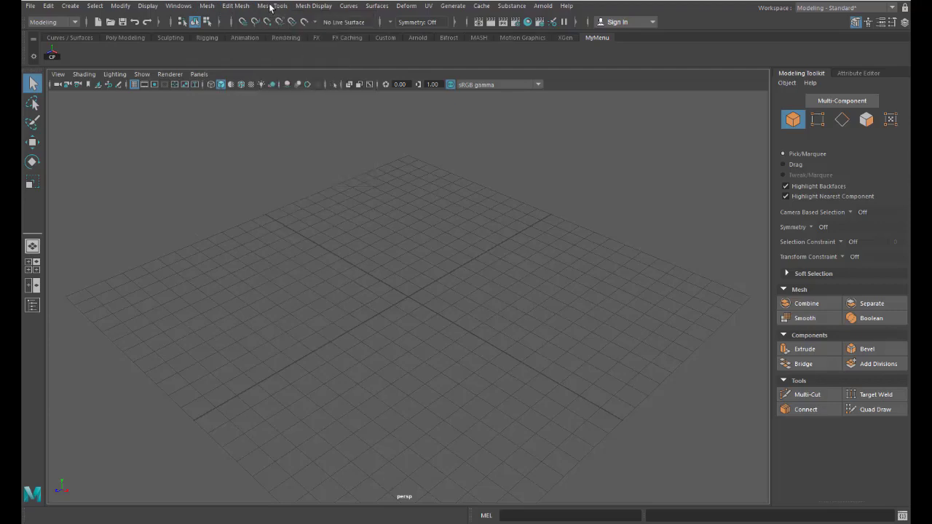
click(76, 22)
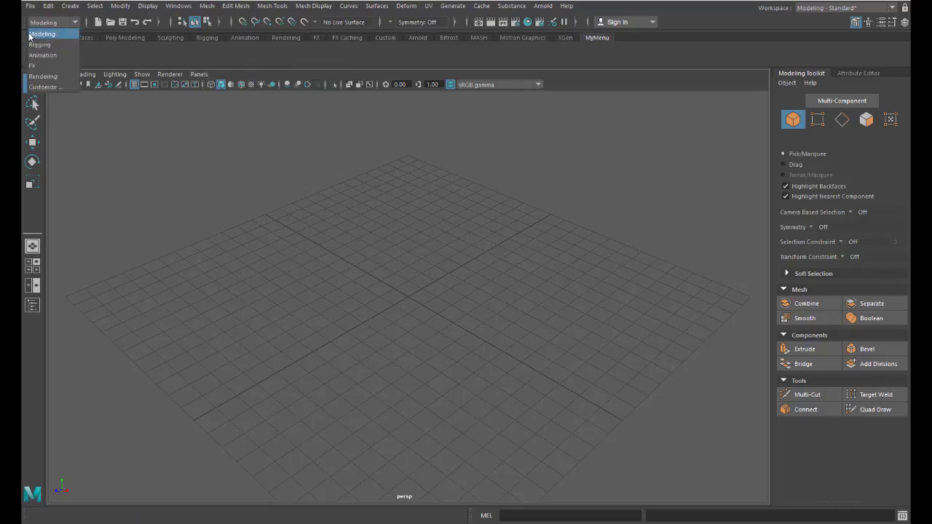
click(75, 25)
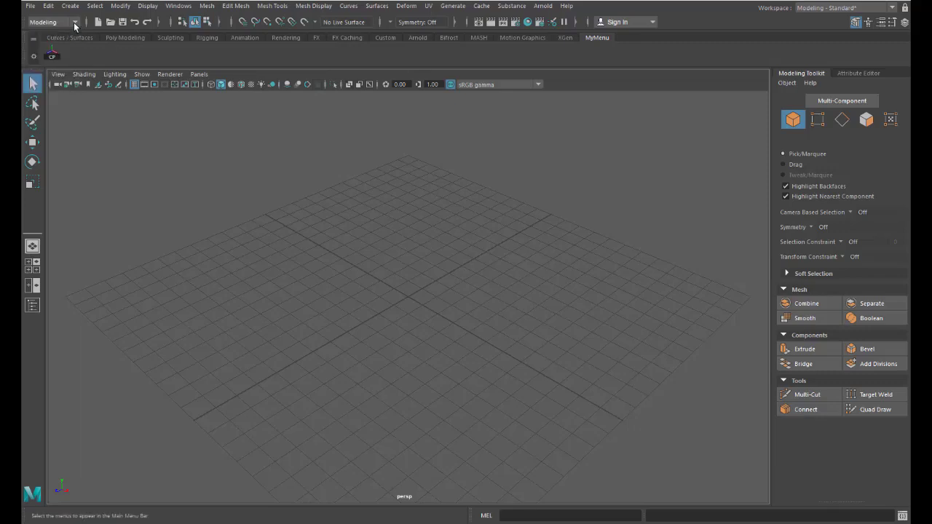
- Add the Mesh menu's Combine and Separate commands as MyMenu shelf buttons
click(209, 10)
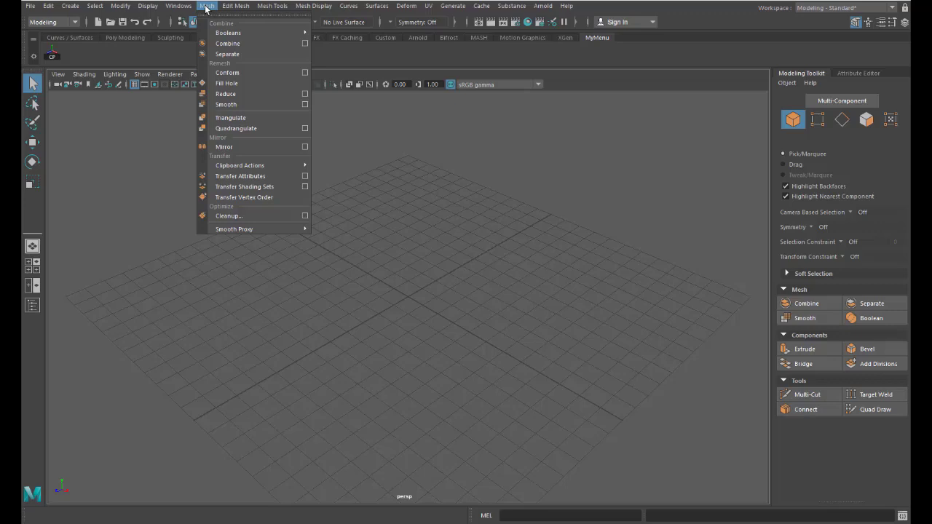
click(598, 38)
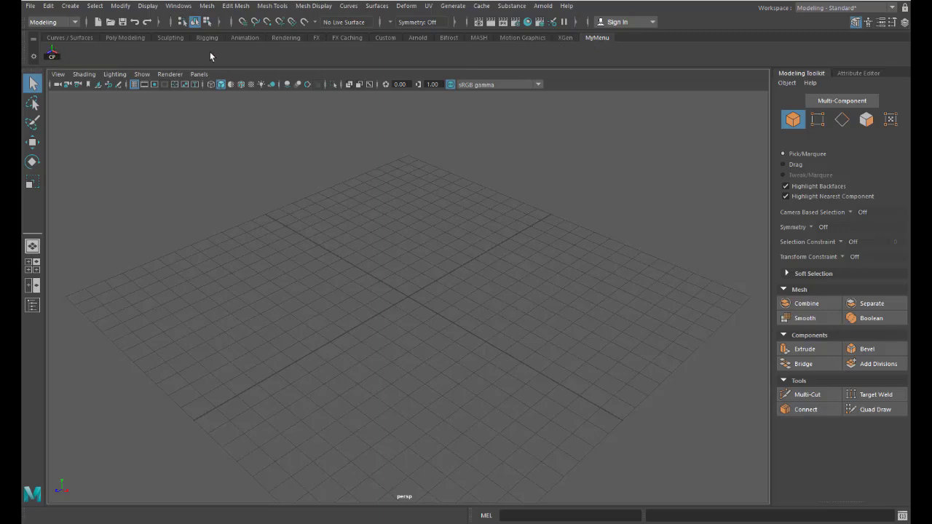
click(206, 6)
mouse_move(227, 44)
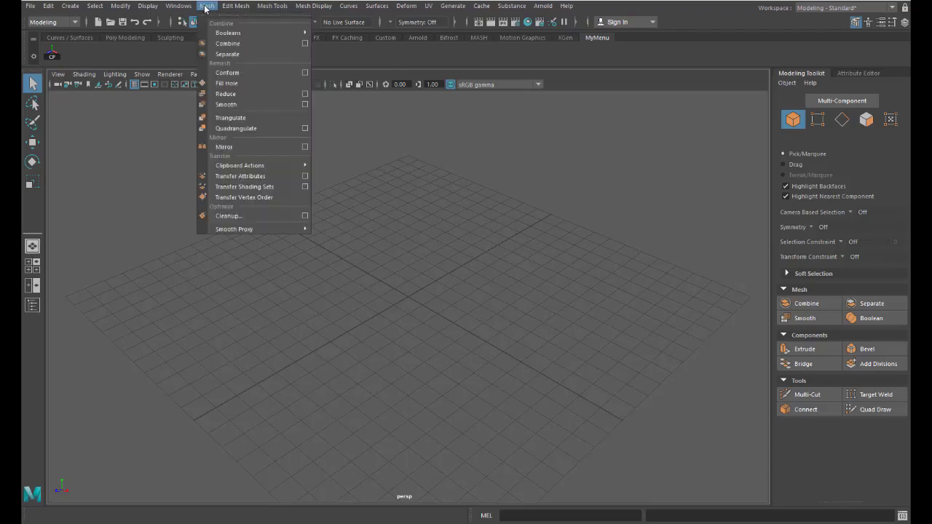
ctrl+shift+click(224, 44)
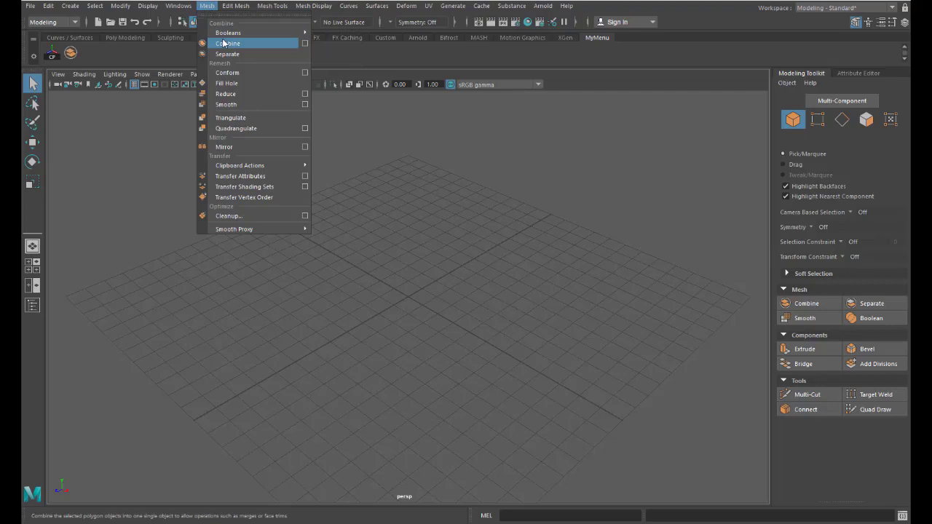
ctrl+shift+click(224, 55)
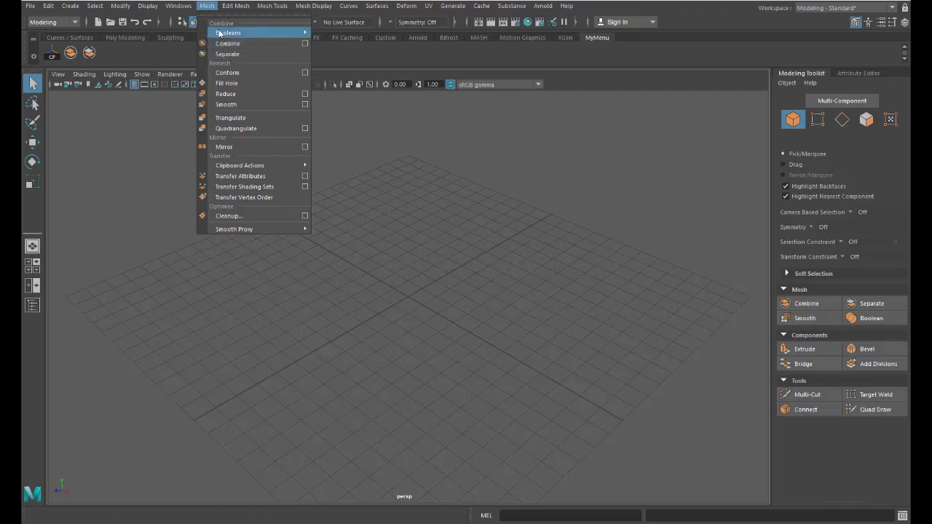
- Create a polygon cube moved left of the origin and a polygon sphere at the origin
click(125, 37)
click(70, 54)
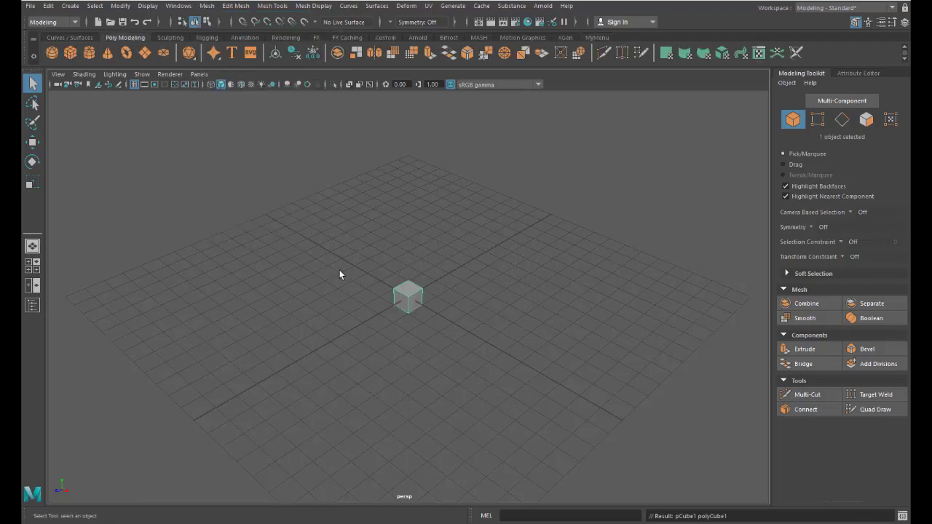
key(w)
drag(366, 320, 331, 339)
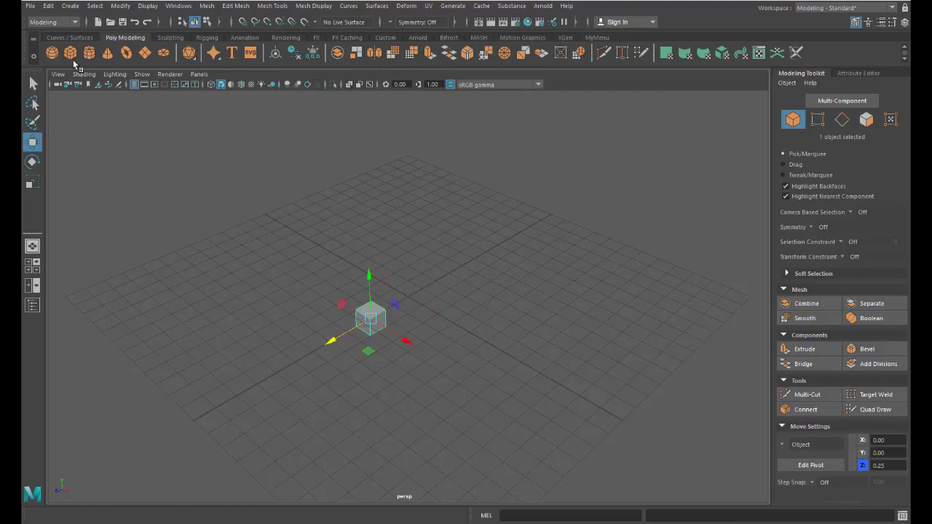
click(52, 53)
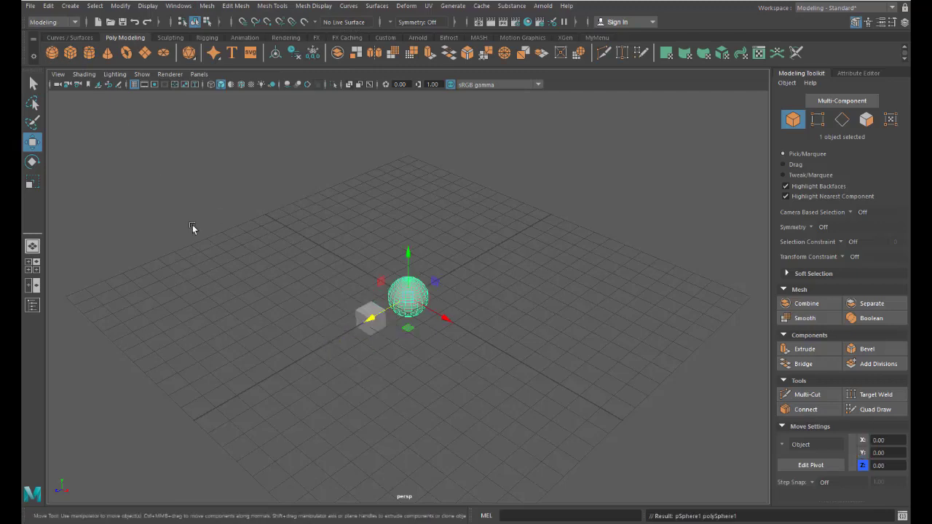
- Open the Outliner, frame the view, and marquee-select both the cube and sphere
click(32, 305)
key(f)
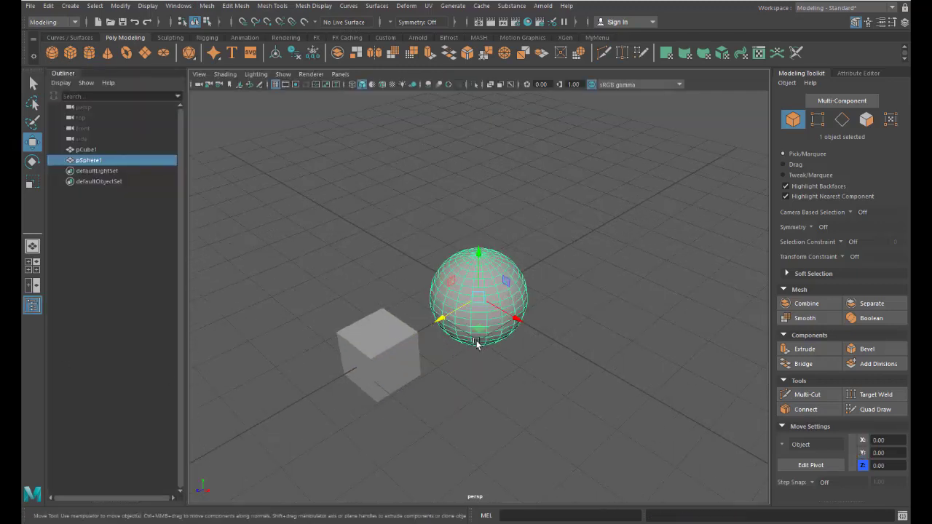
mouse_move(594, 275)
alt+mouse_down()
mouse_move(561, 255)
mouse_move(595, 254)
alt+mouse_up()
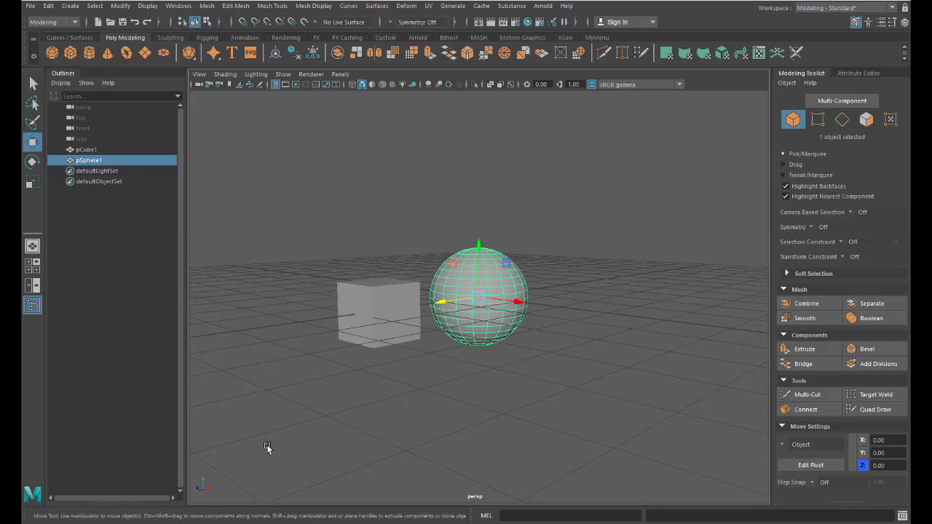
drag(266, 226, 545, 378)
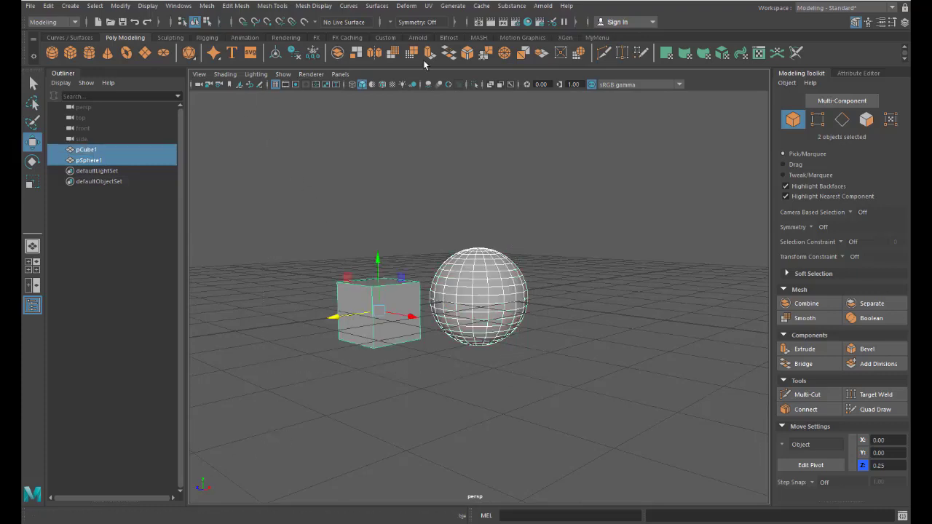
- Combine the cube and sphere with the MyMenu Combine button, separate them, then check each piece
click(597, 37)
click(71, 54)
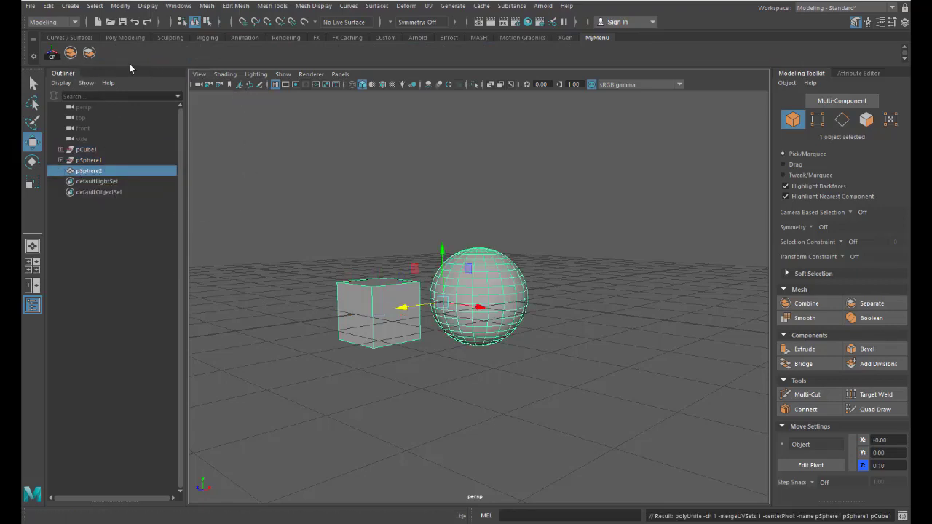
click(89, 52)
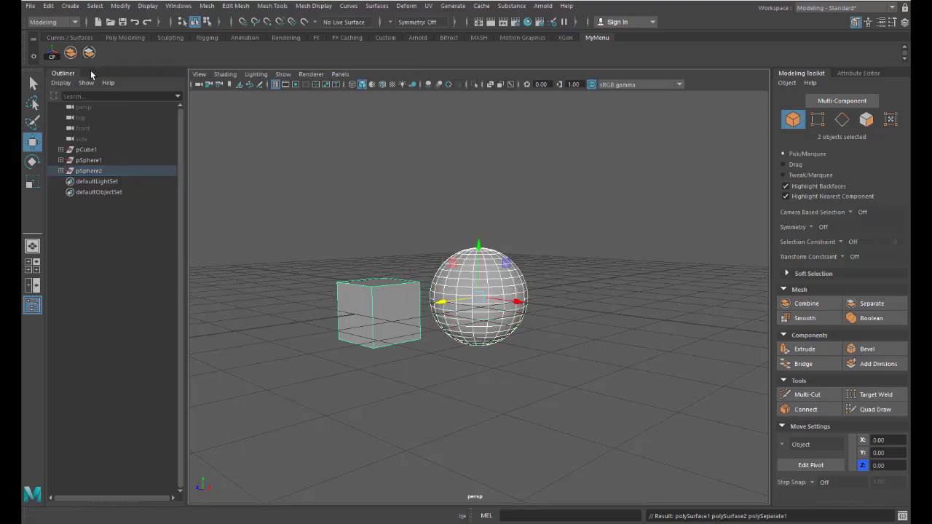
click(373, 315)
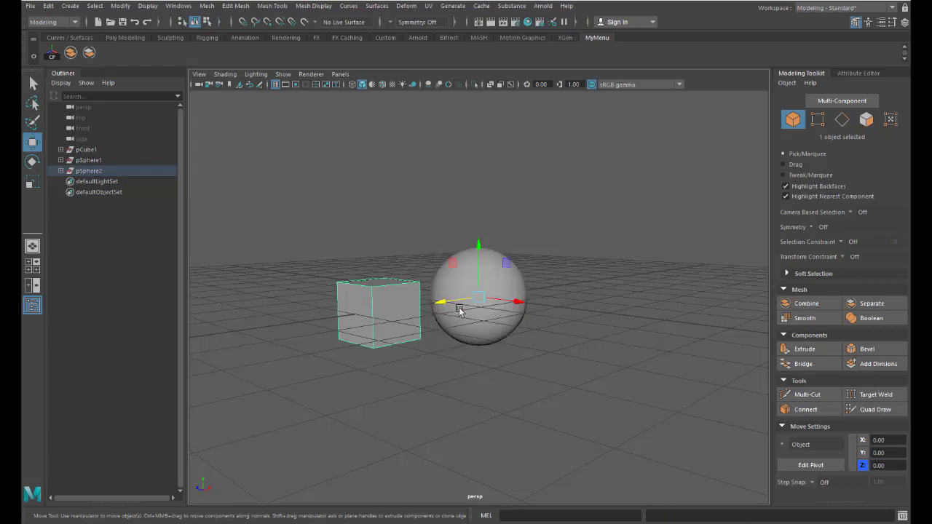
click(466, 308)
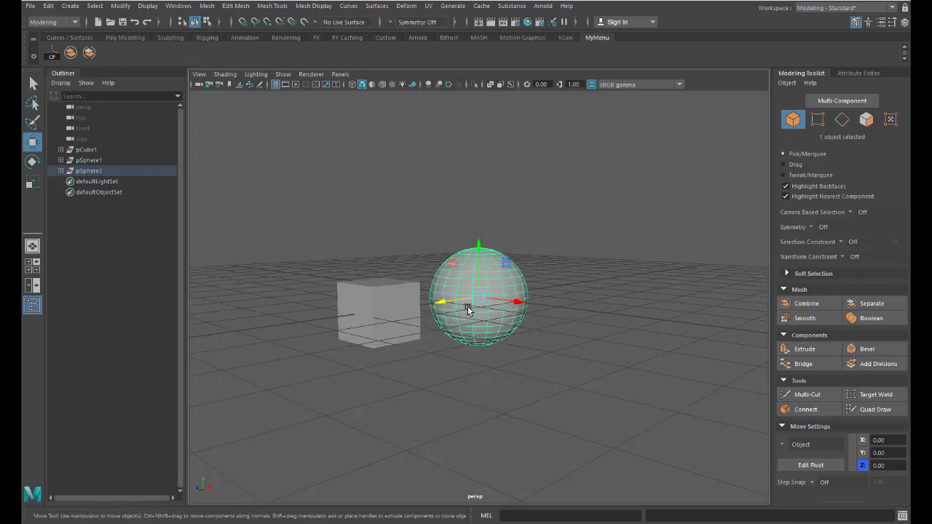
click(394, 315)
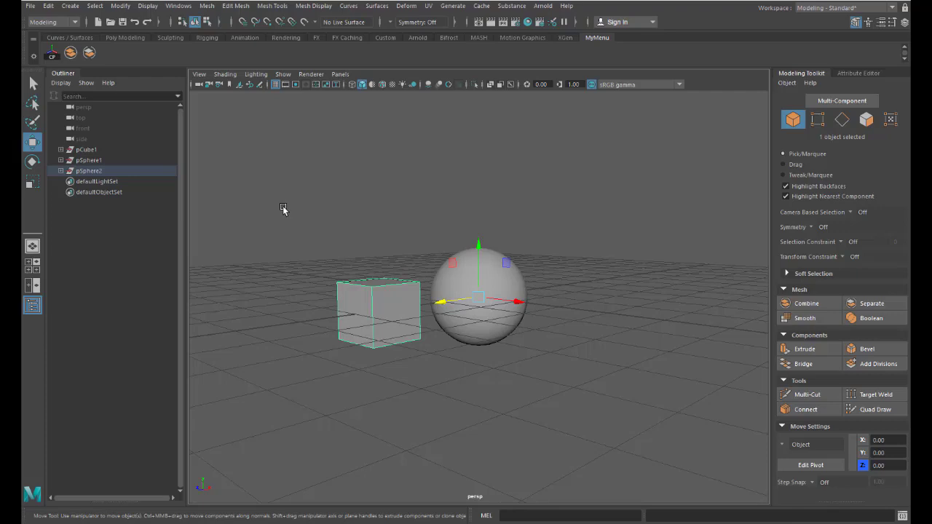
- Expand pCube1, pSphere1 and pSphere2 in the Outliner and step through their transform nodes
click(60, 150)
click(60, 171)
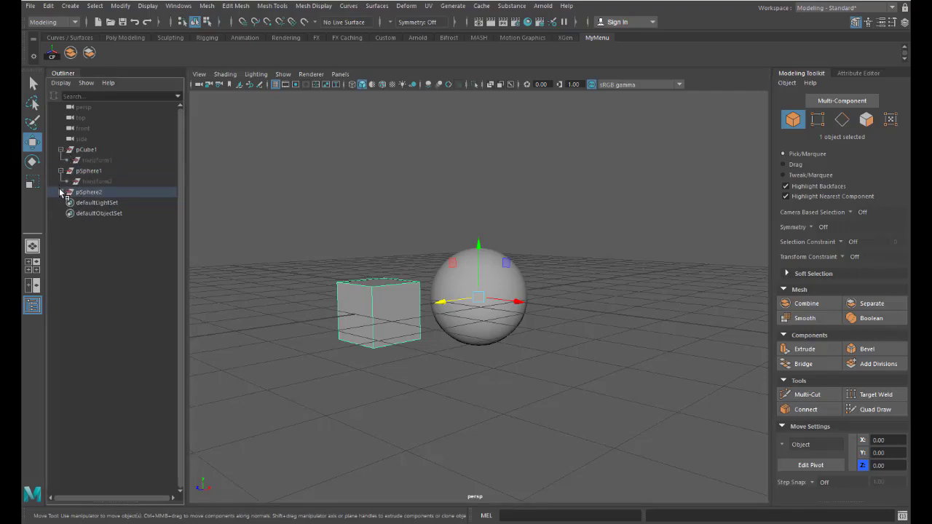
click(61, 192)
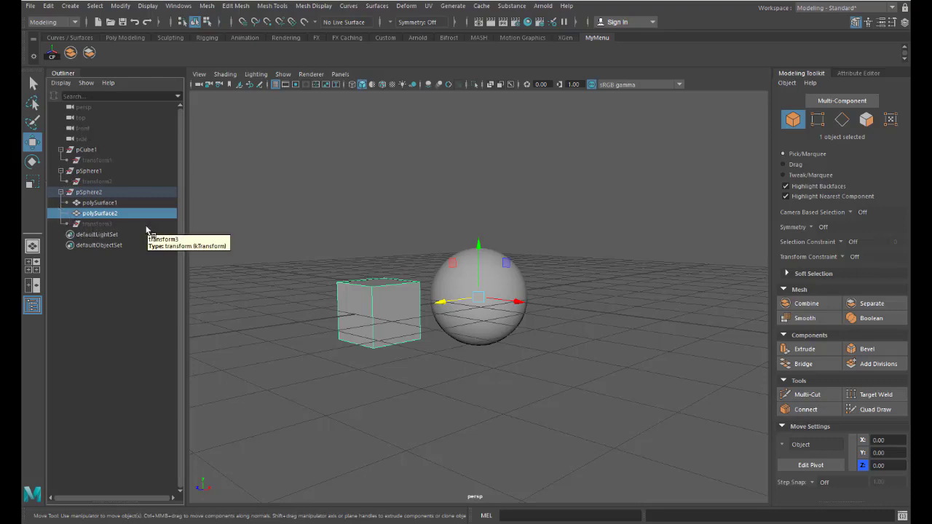
click(110, 224)
click(95, 193)
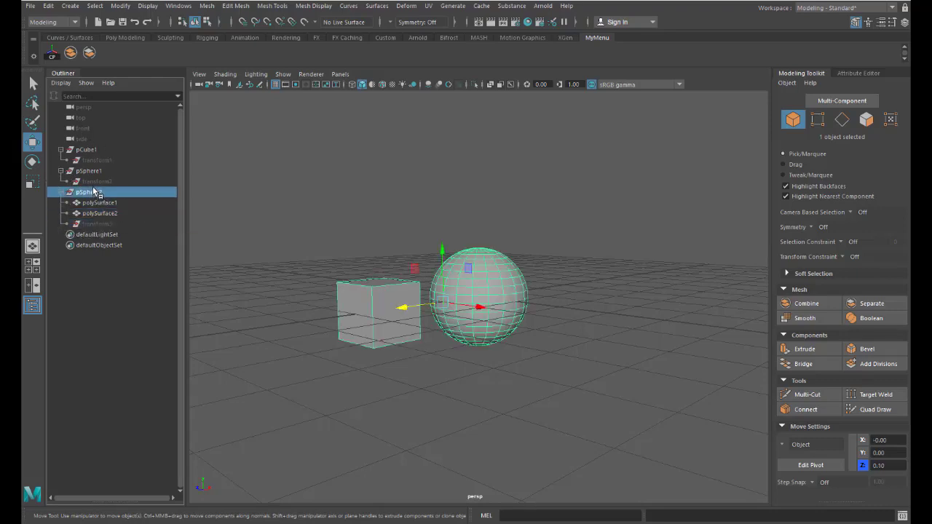
click(88, 182)
click(88, 171)
click(89, 160)
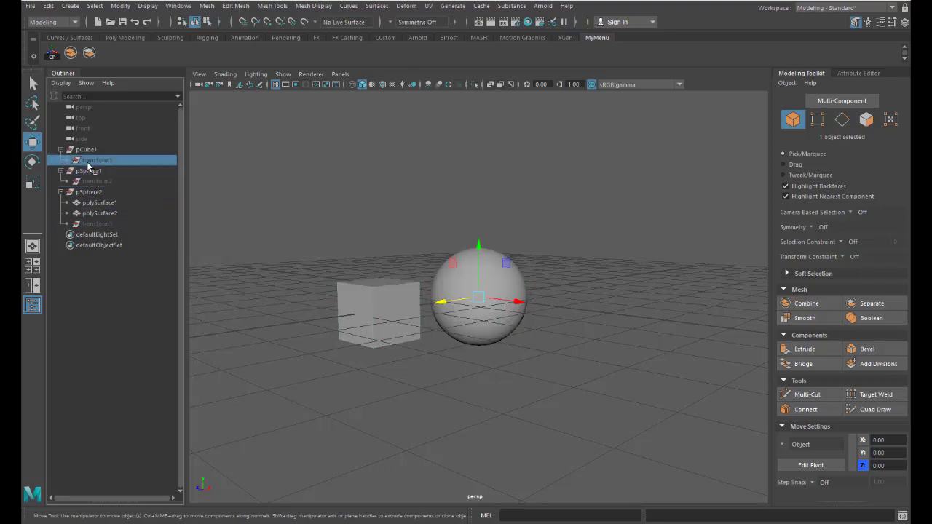
click(87, 150)
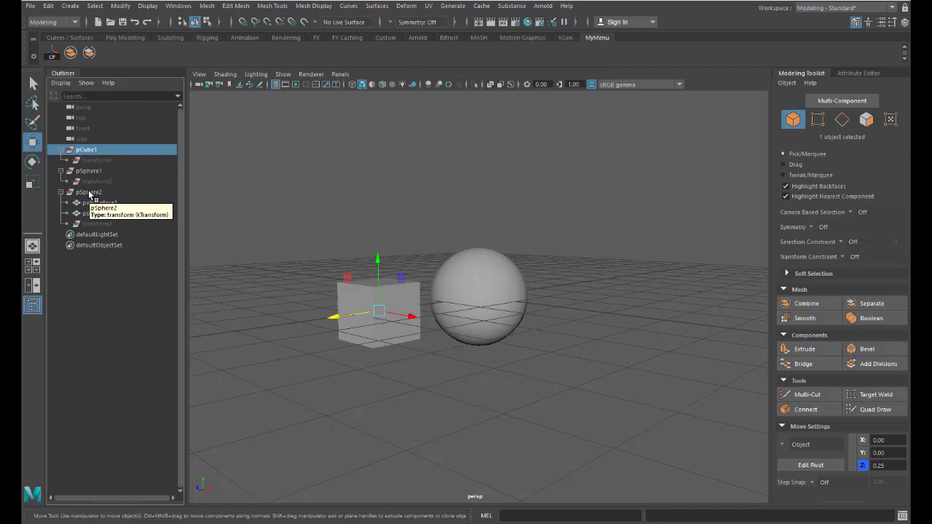
- Select the separated pieces polySurface2 and polySurface1, then inspect transform2 under pSphere1
click(368, 302)
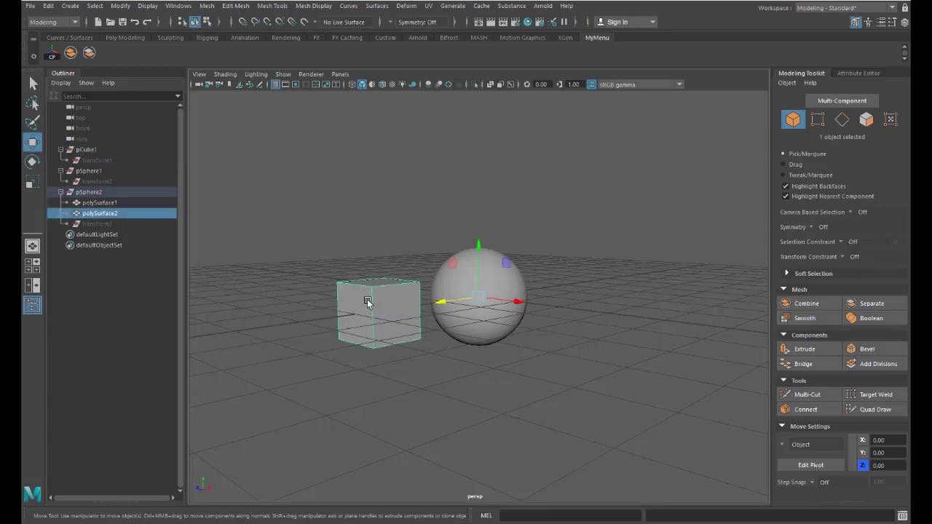
click(95, 204)
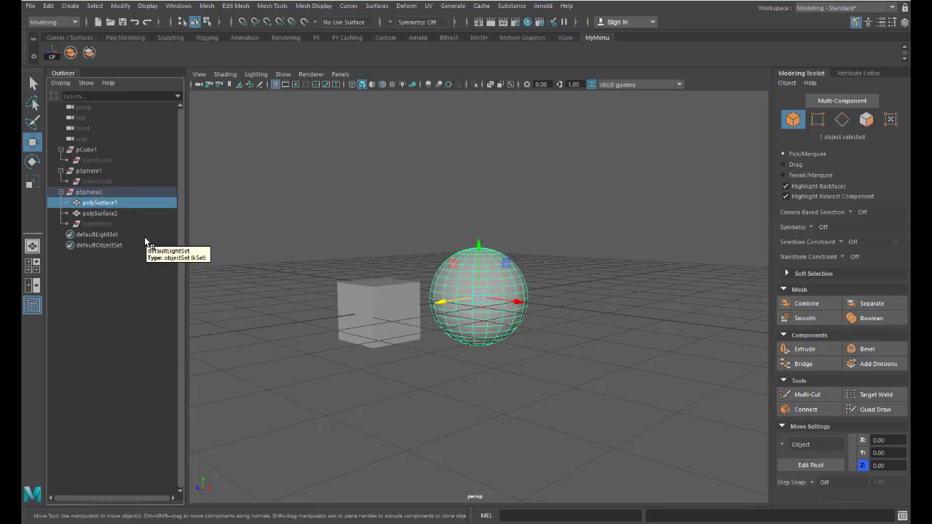
drag(115, 204, 88, 182)
click(87, 181)
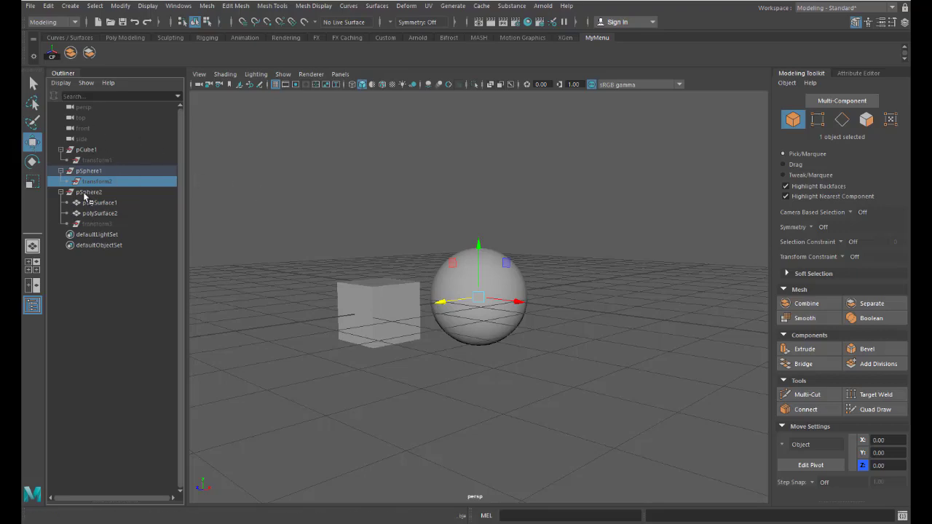
middle_drag(84, 195, 163, 162)
middle_drag(187, 212, 293, 213)
- Add Edit > Delete by Type > History as a button on the MyMenu shelf
click(47, 7)
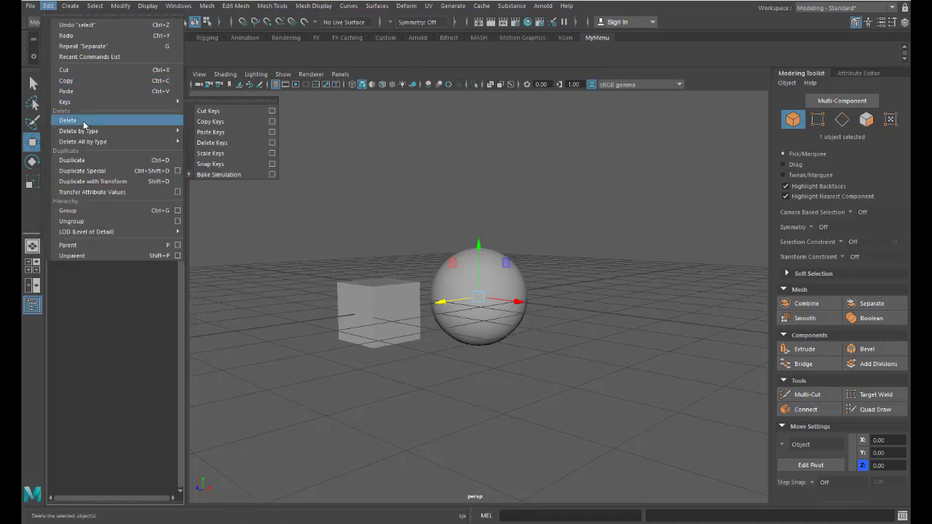
mouse_move(79, 131)
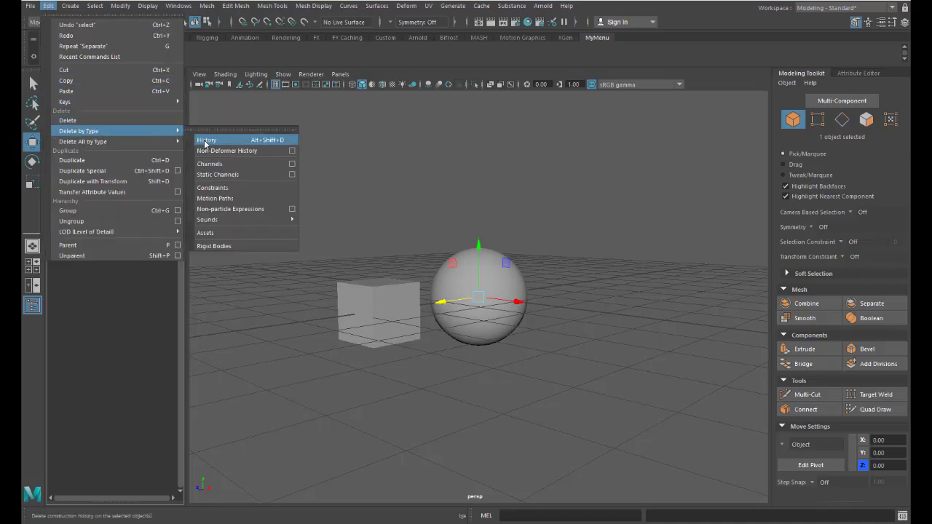
click(206, 140)
click(48, 6)
click(206, 140)
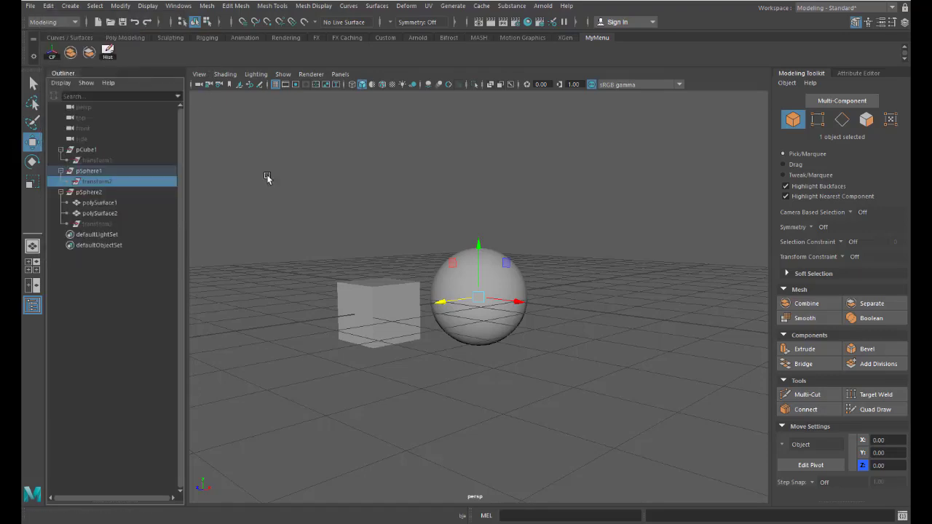
- Delete construction history on both objects, then check polySurface2 and polySurface1 individually
mouse_move(262, 187)
mouse_down()
mouse_move(449, 330)
mouse_move(539, 377)
mouse_up()
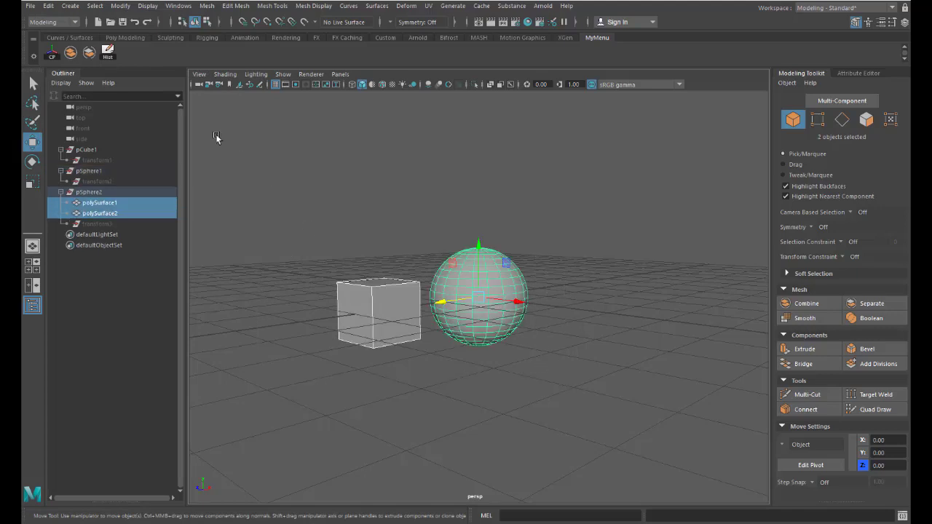
click(107, 52)
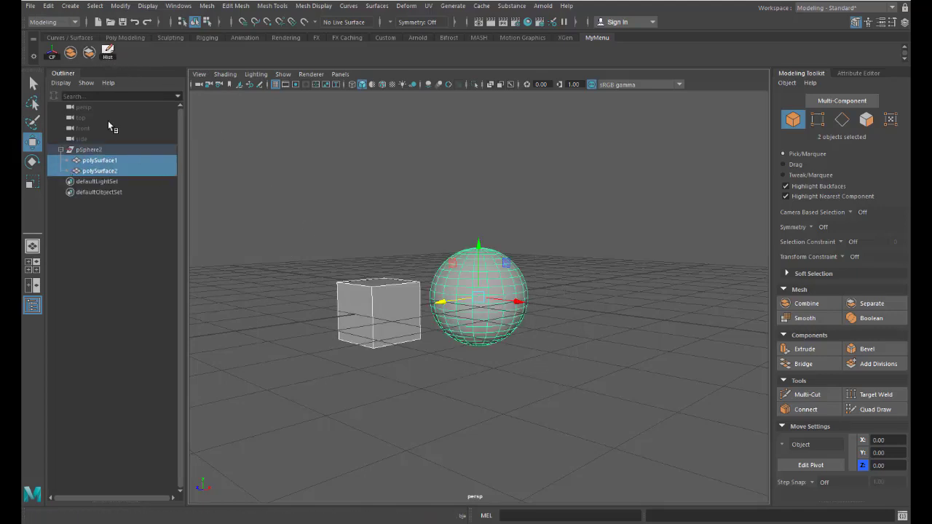
click(108, 170)
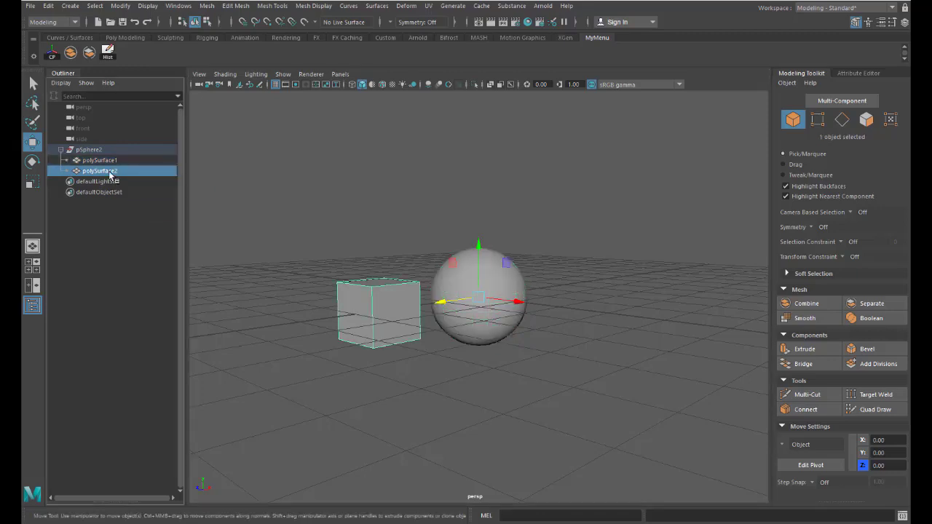
click(106, 160)
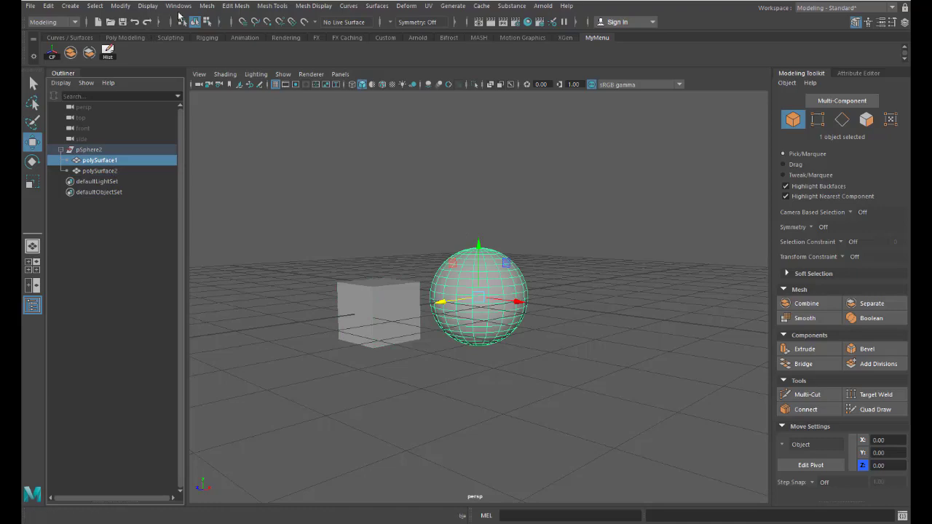
- Add Mesh > Fill Hole as a MyMenu shelf button after the delete-history tool
click(206, 7)
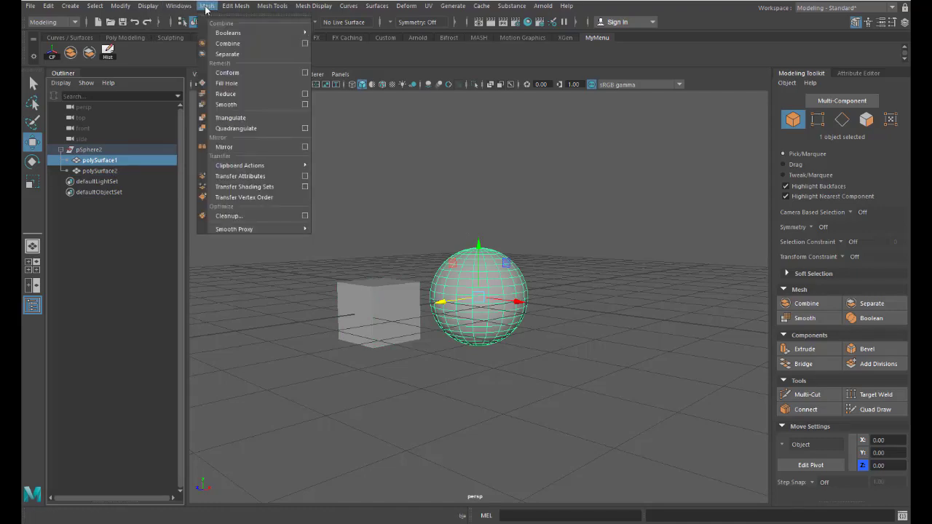
ctrl+shift+click(228, 86)
click(466, 286)
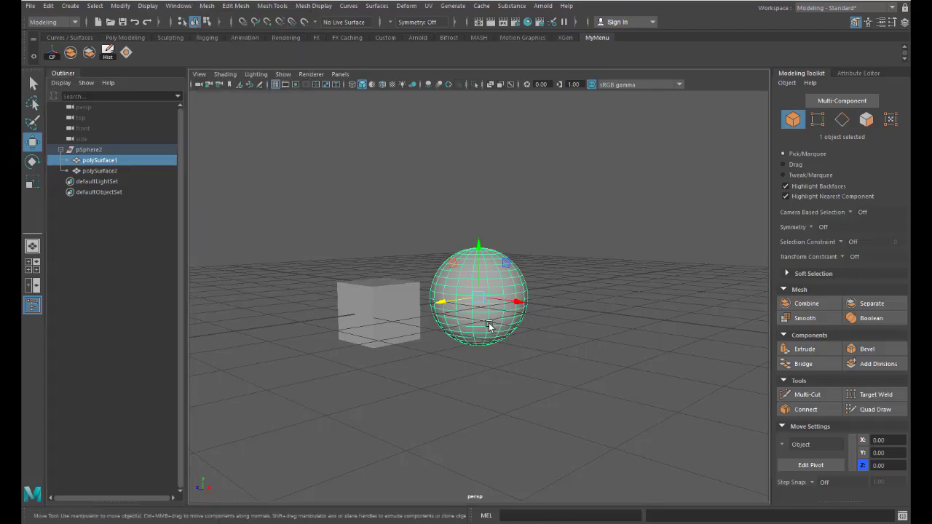
scroll(488, 325, up, 2)
scroll(488, 325, up, 2)
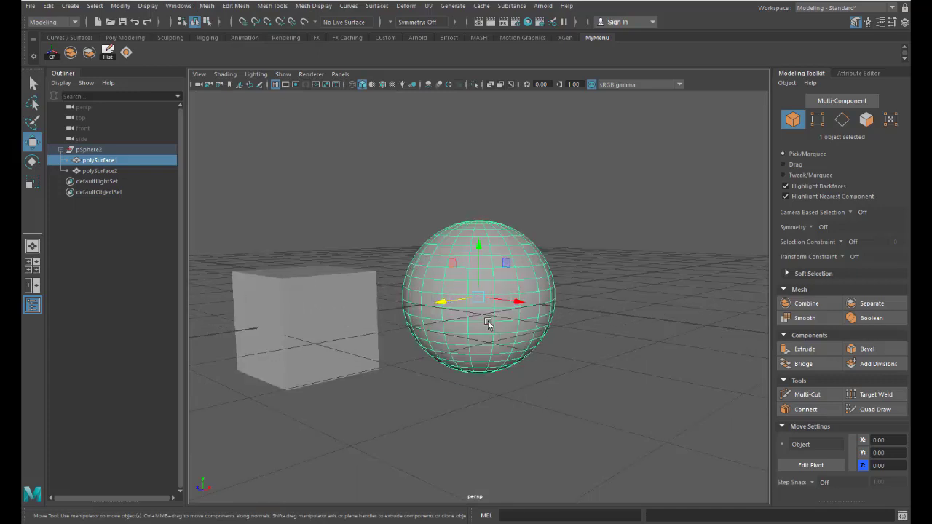
- Delete sphere faces in face mode to cut an upper-centre hole and a lower-right hole
click(866, 119)
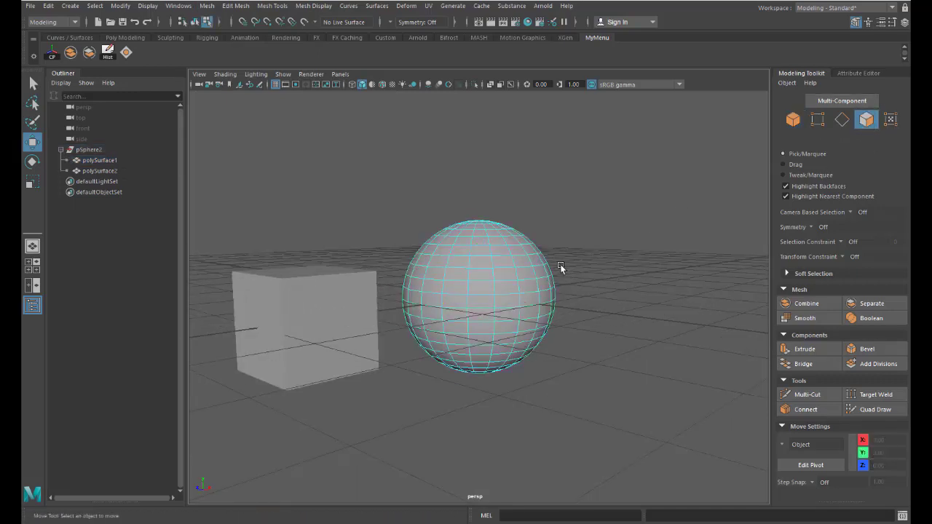
click(456, 281)
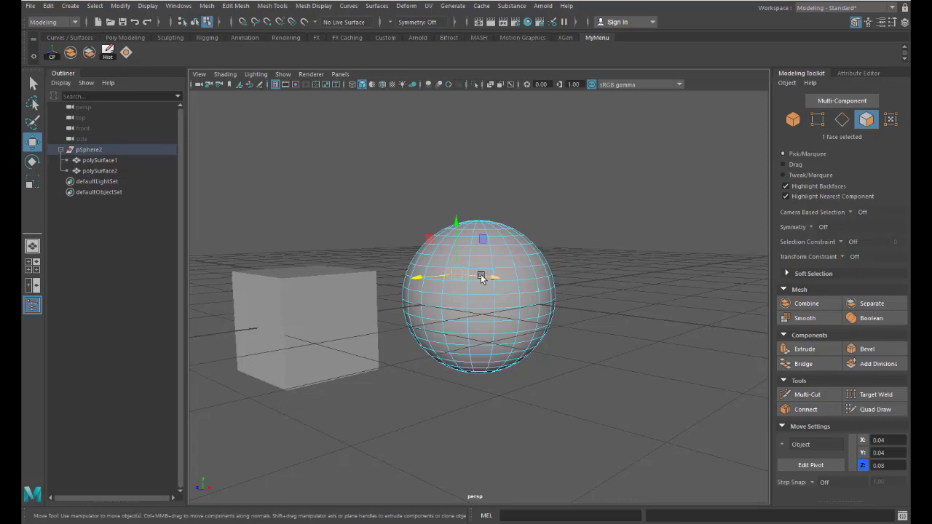
drag(481, 277, 464, 289)
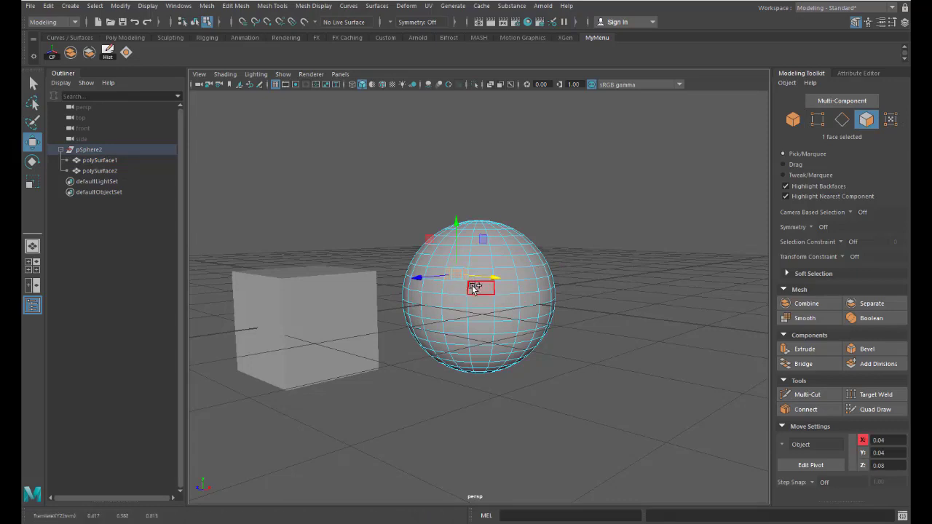
shift+click(478, 289)
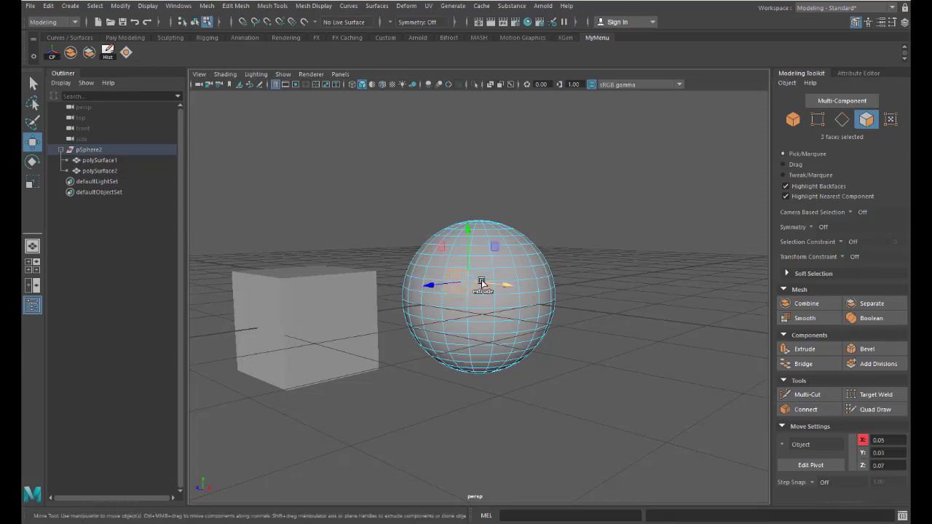
shift+click(483, 277)
shift+click(484, 277)
key(Delete)
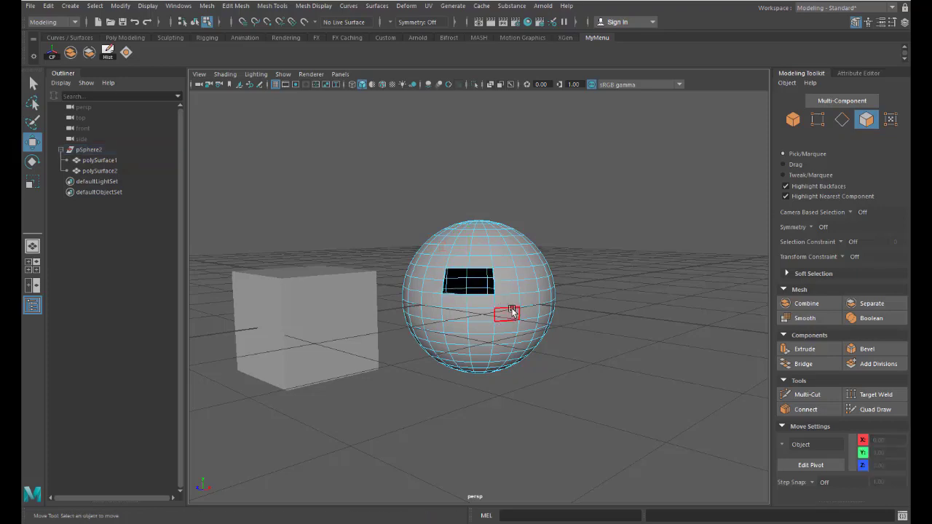
click(507, 316)
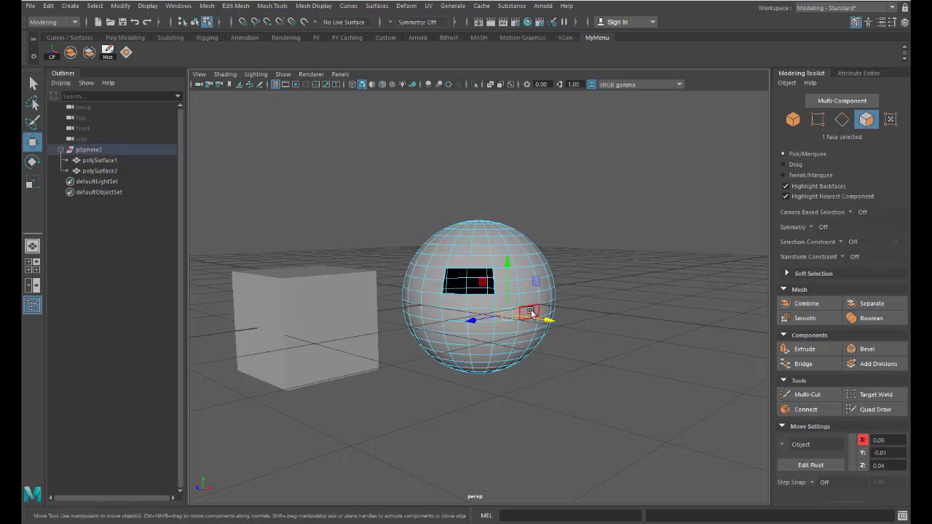
shift+click(532, 312)
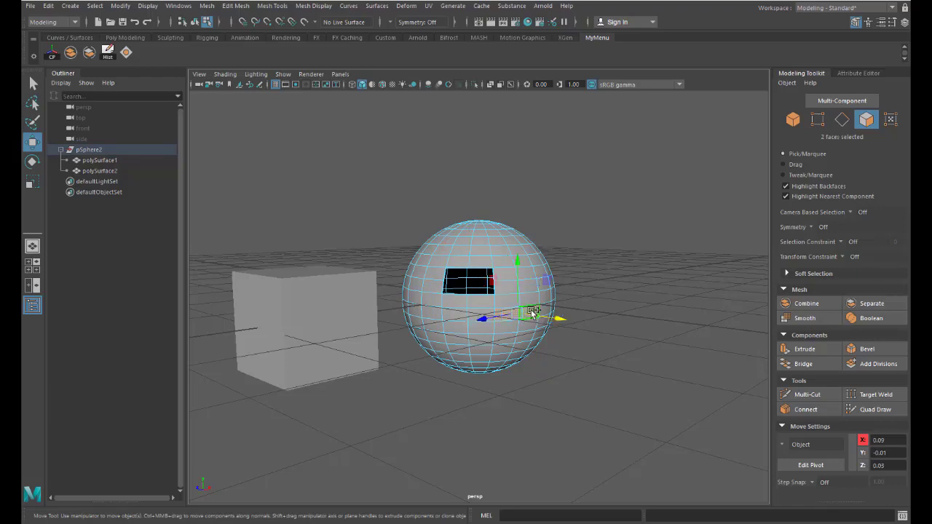
key(Delete)
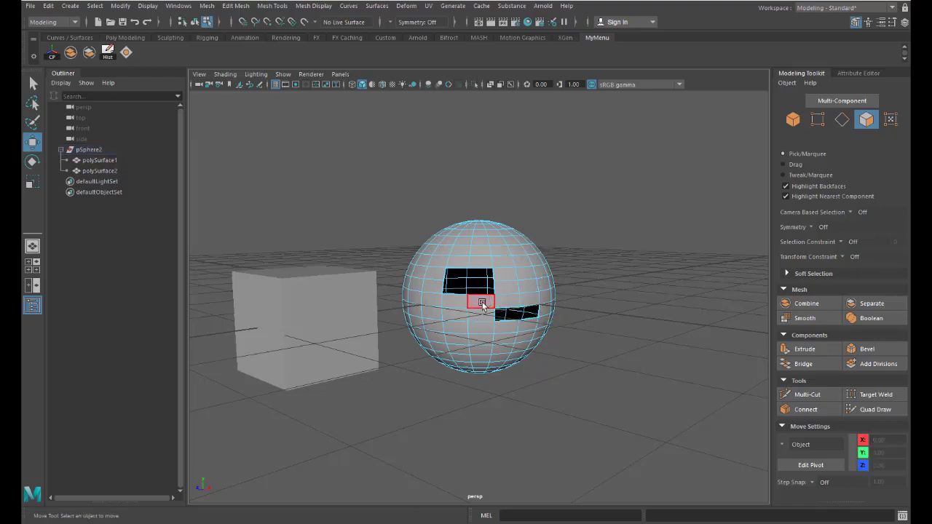
- Test the Fill Hole shelf button on the upper hole, undo it, and return to object mode
click(481, 305)
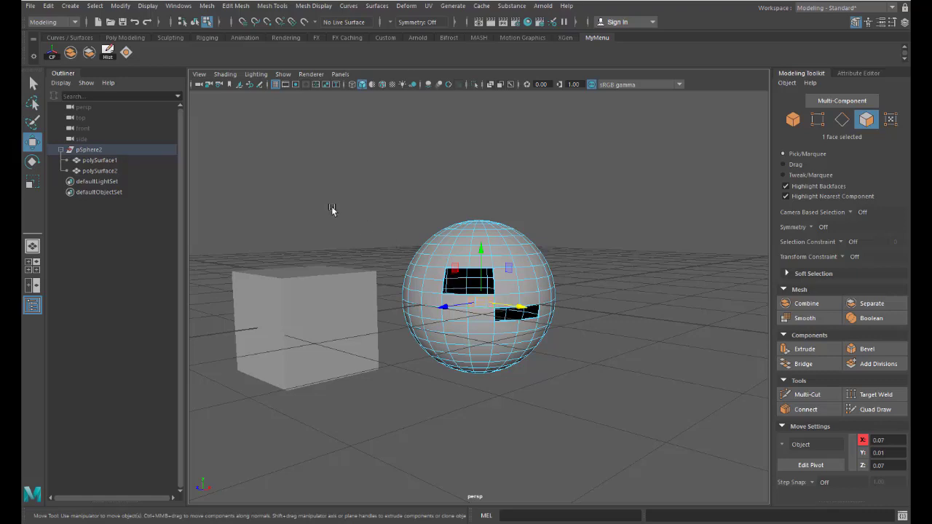
click(127, 53)
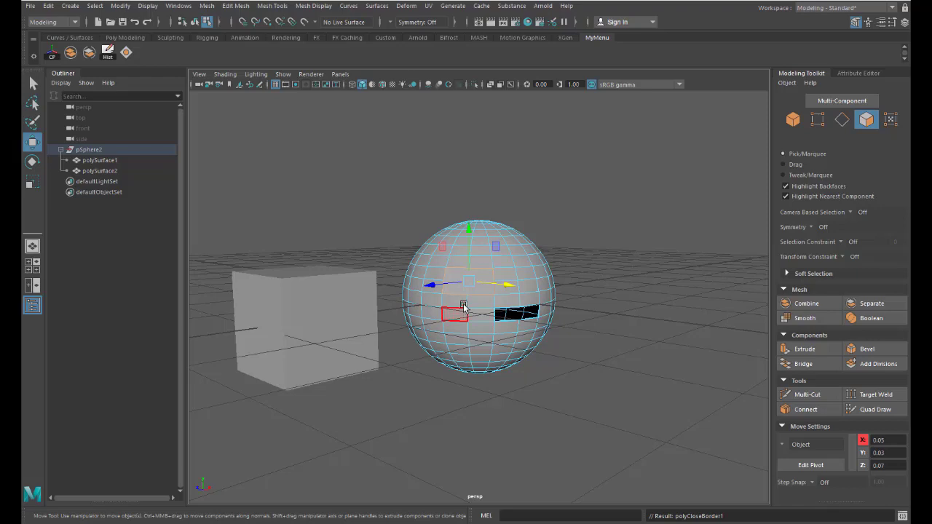
key(ctrl+z)
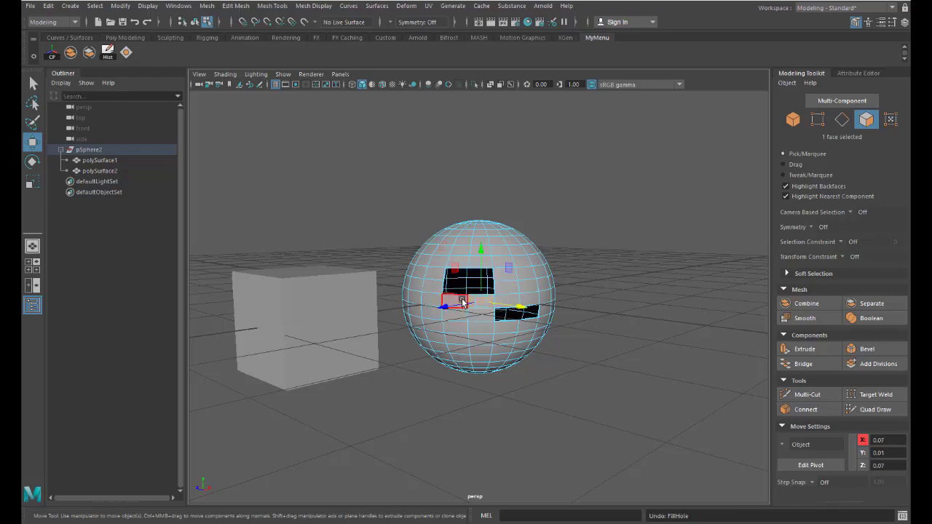
click(792, 119)
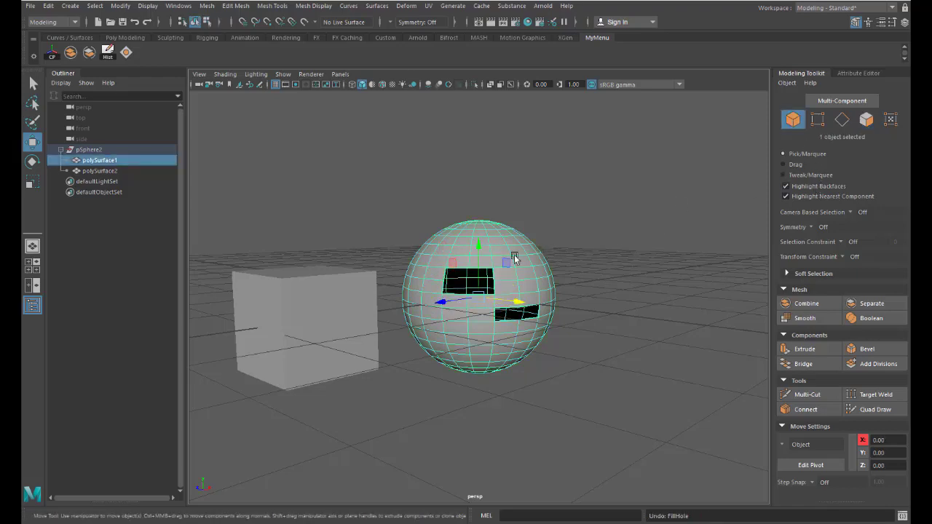
- Fill the sphere's two holes with Fill Hole, then browse the Mesh menu in a new scene
click(126, 52)
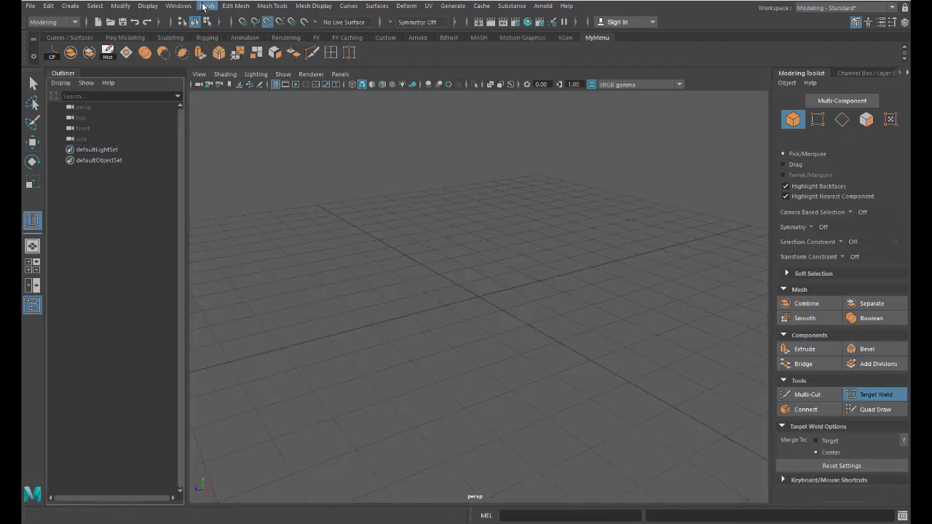
click(206, 6)
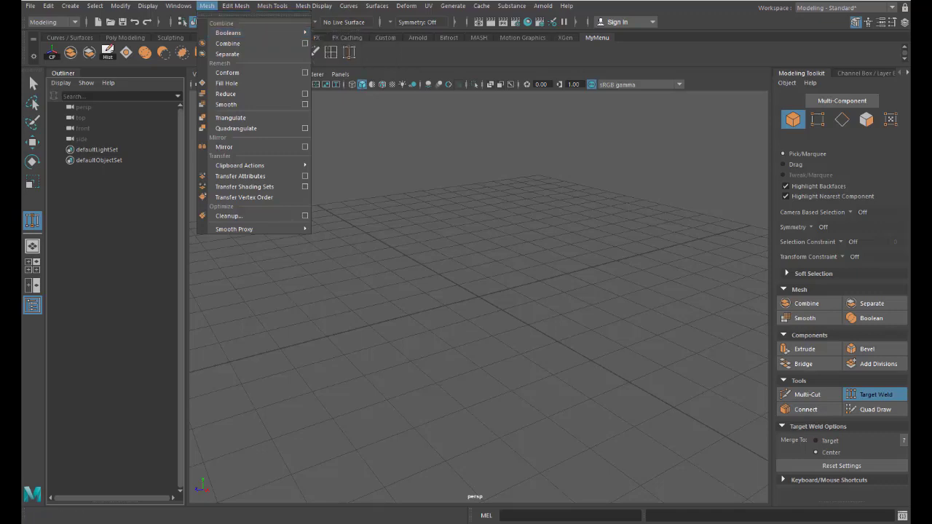
key(Escape)
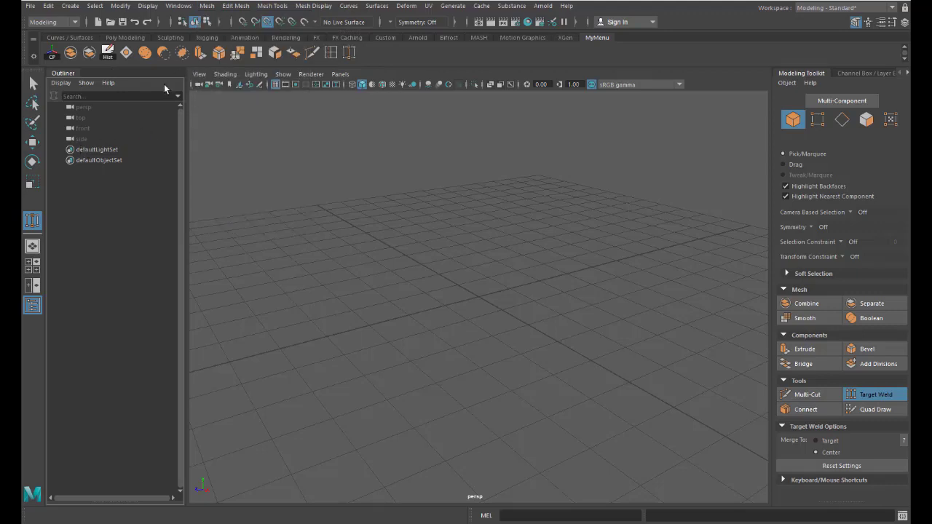
- Create a polygon sphere and cube, moving the cube against the sphere's side
click(124, 37)
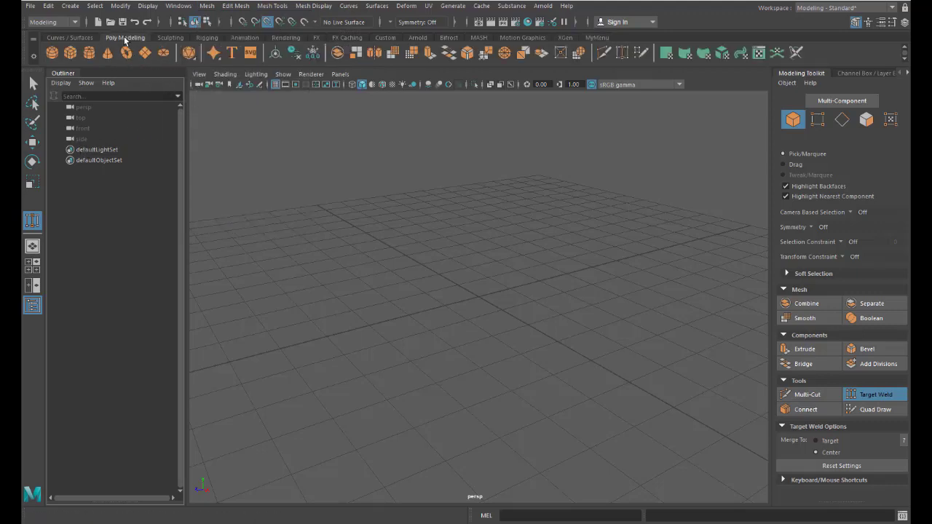
click(52, 52)
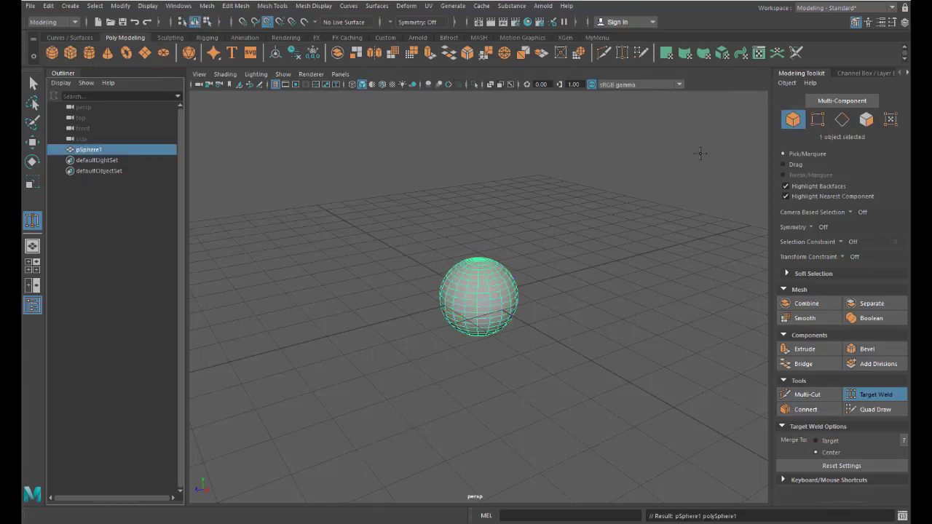
click(32, 142)
drag(430, 310, 291, 346)
click(70, 52)
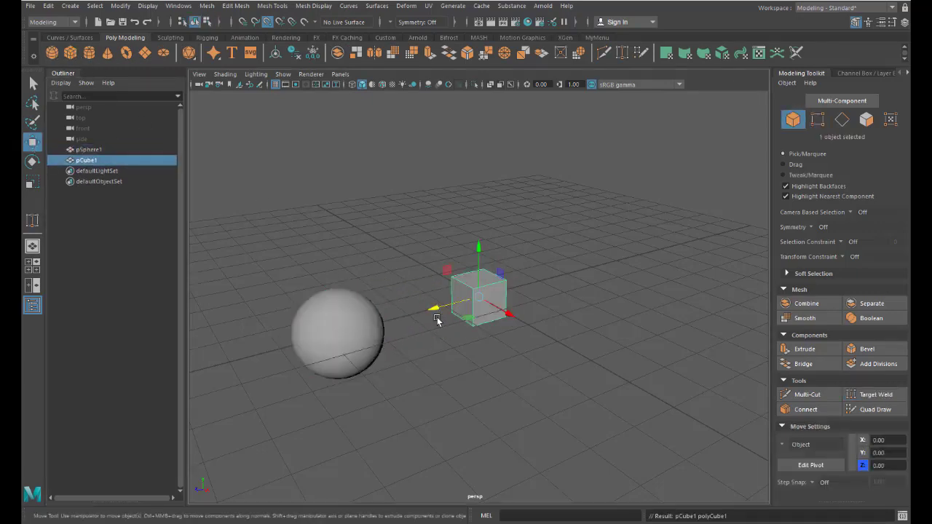
drag(434, 312, 328, 335)
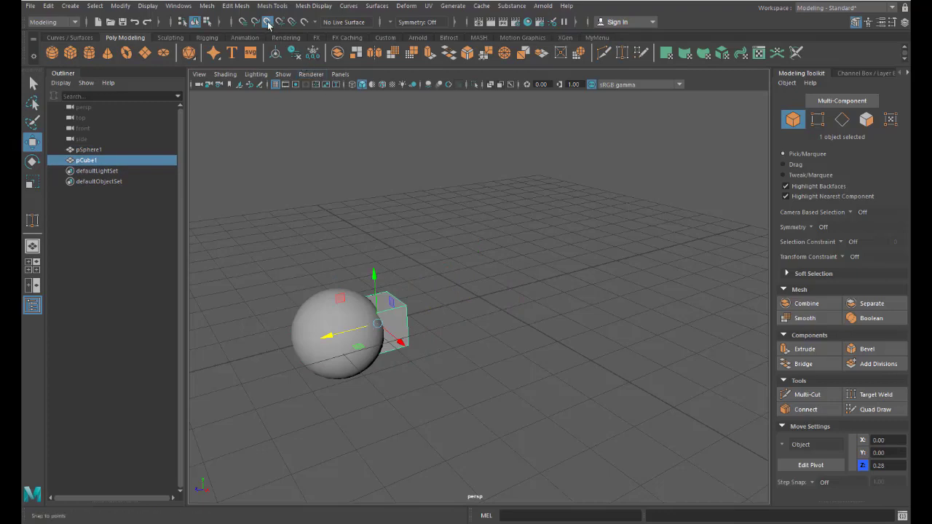
scroll(630, 209, down, 2)
scroll(313, 273, up, 5)
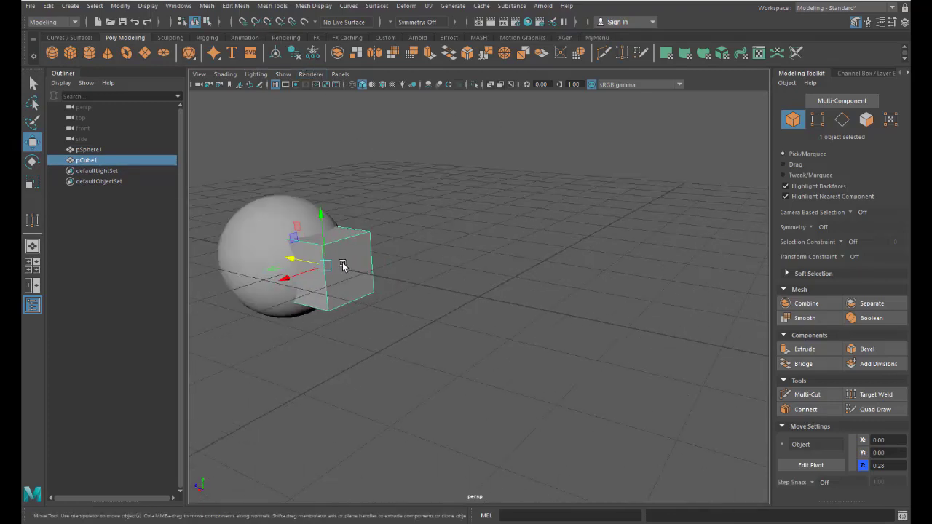
scroll(342, 264, up, 3)
scroll(343, 264, down, 1)
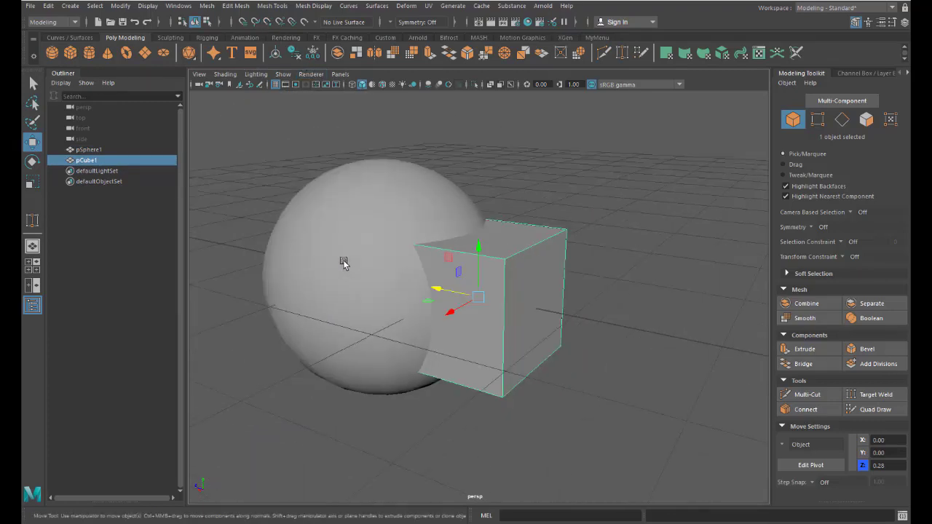
- Switch to the MyMenu shelf and select the sphere plus the cube
click(597, 37)
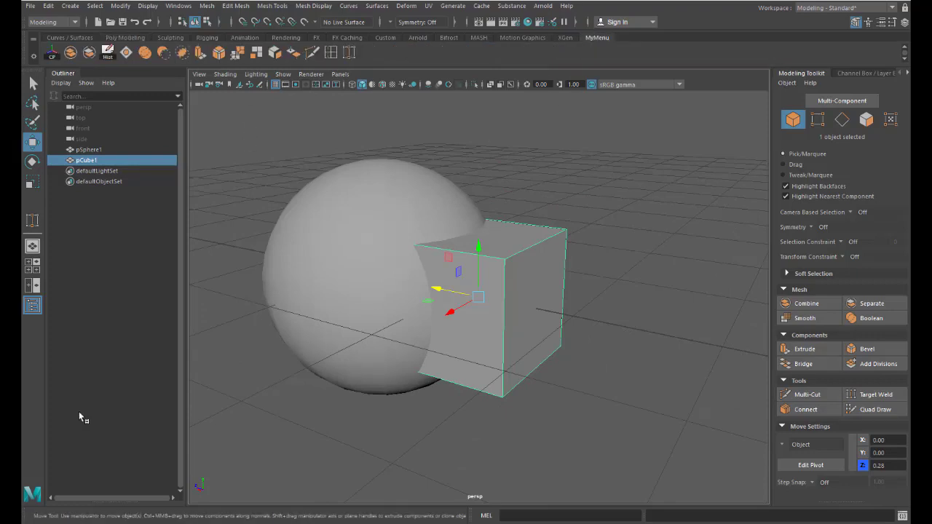
click(395, 265)
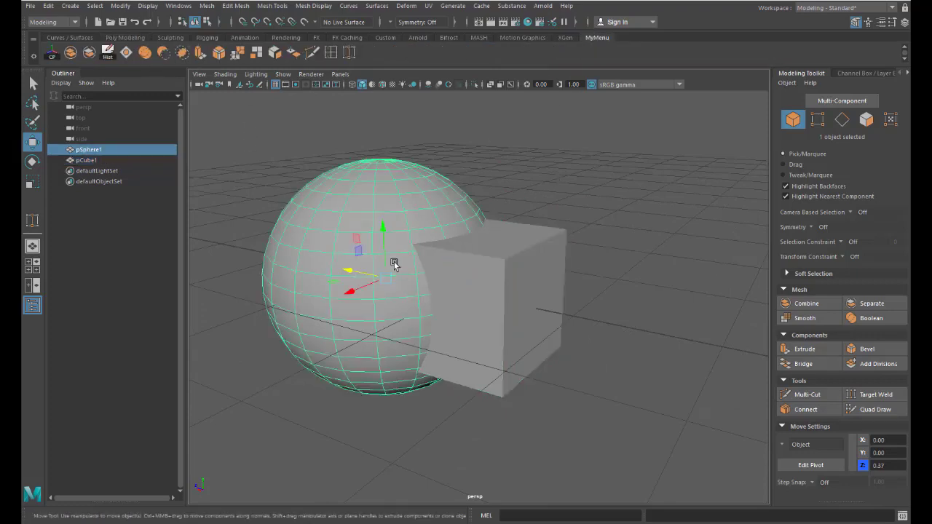
shift+click(485, 310)
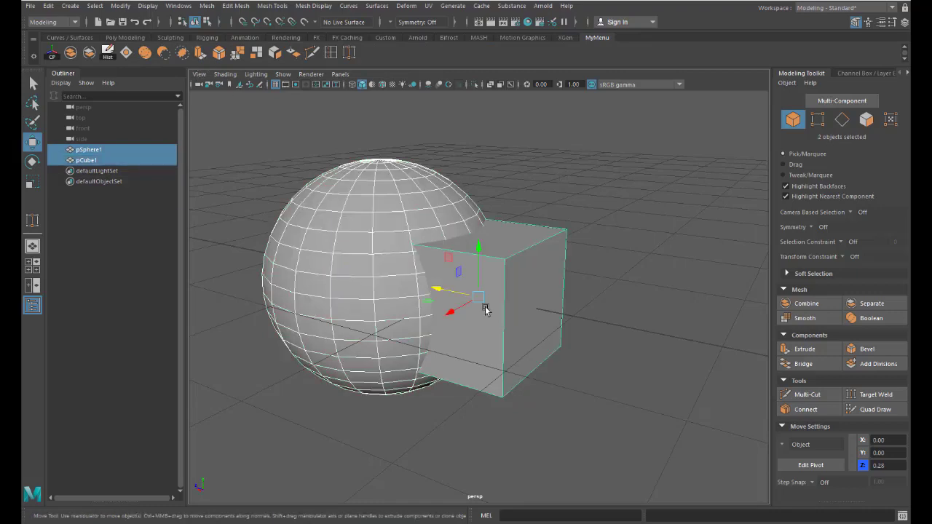
click(145, 52)
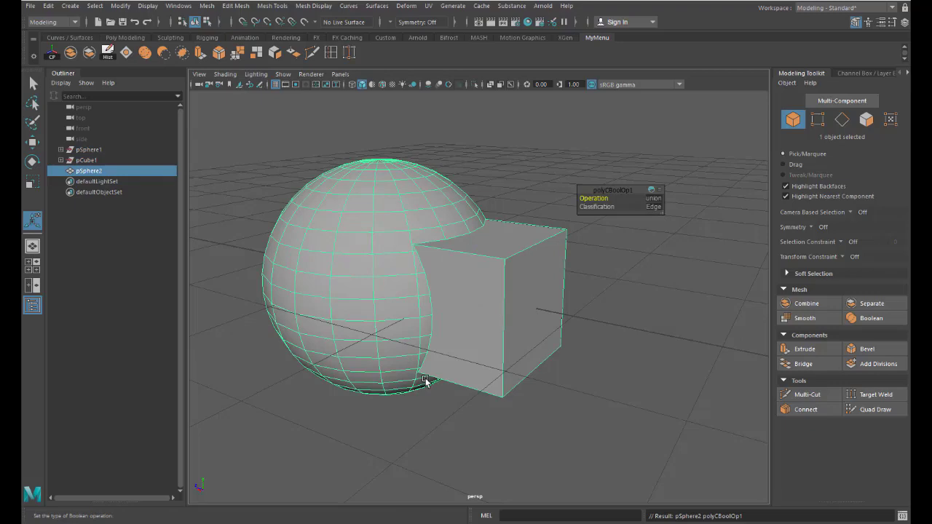
scroll(435, 361, up, 5)
scroll(435, 361, up, 2)
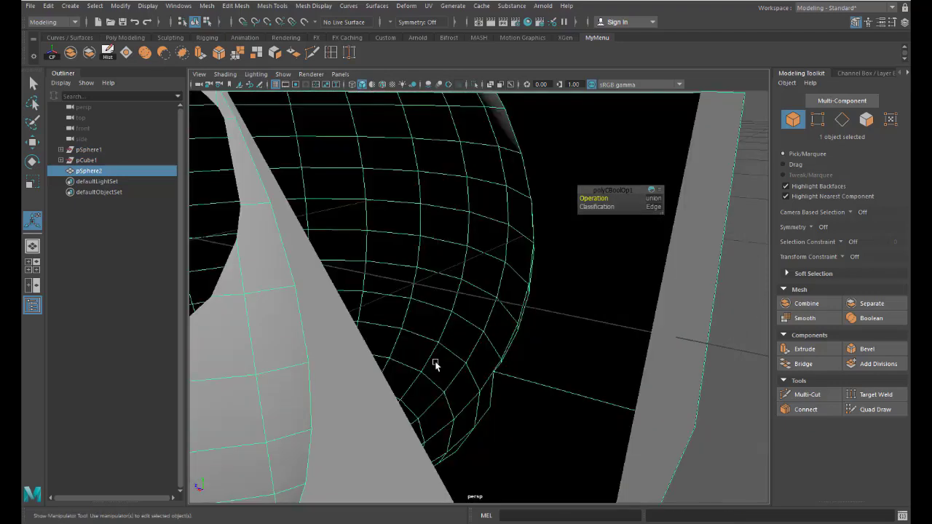
scroll(435, 361, down, 2)
mouse_move(434, 361)
alt+mouse_down()
mouse_move(558, 352)
mouse_move(558, 328)
mouse_move(459, 342)
alt+mouse_up()
mouse_move(459, 342)
alt+right_down()
mouse_move(402, 354)
mouse_move(370, 287)
alt+right_up()
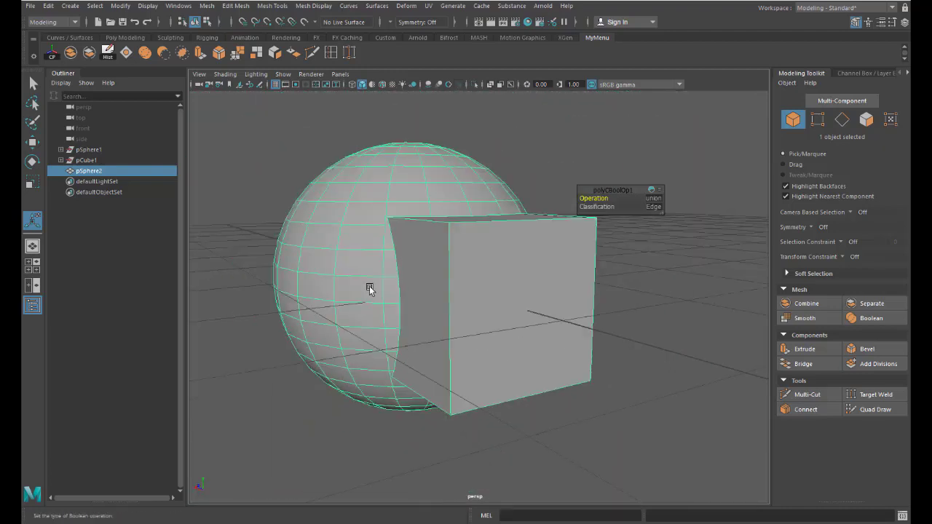
key(ctrl+z)
click(164, 57)
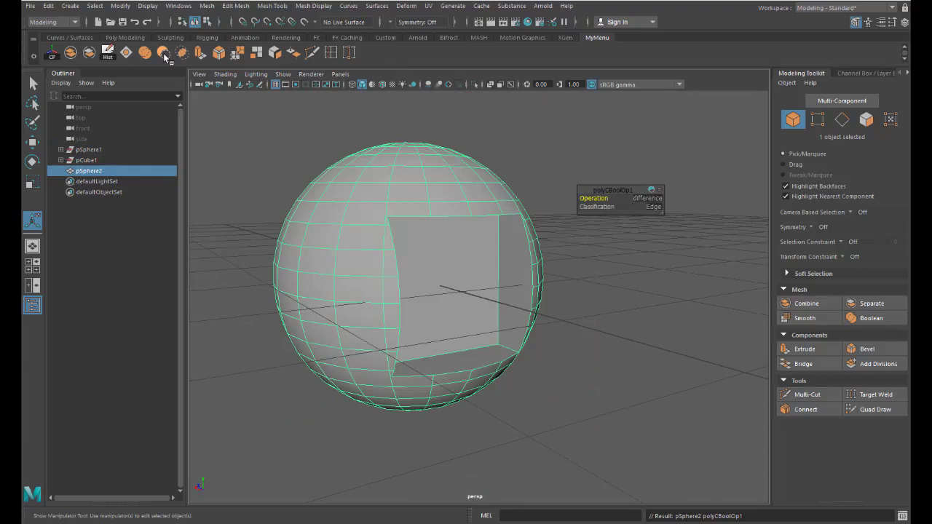
key(ctrl+z)
click(181, 55)
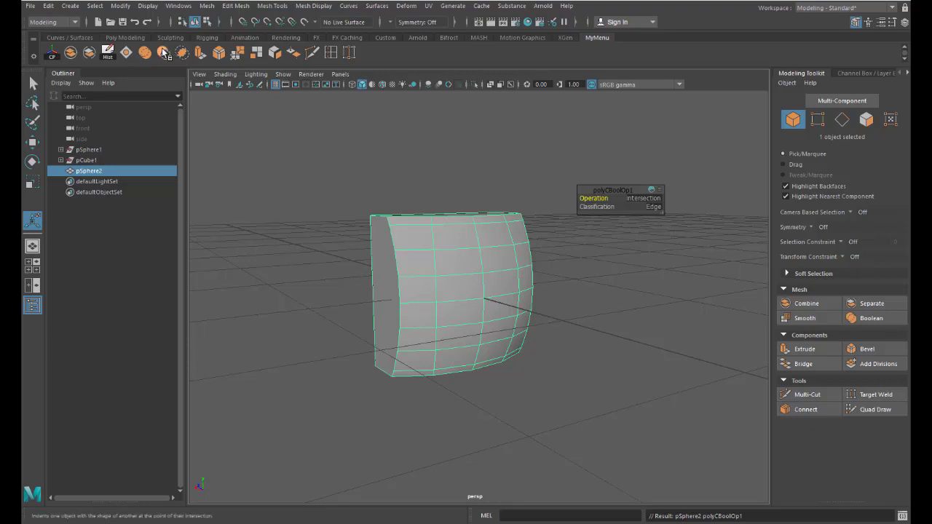
key(ctrl+z)
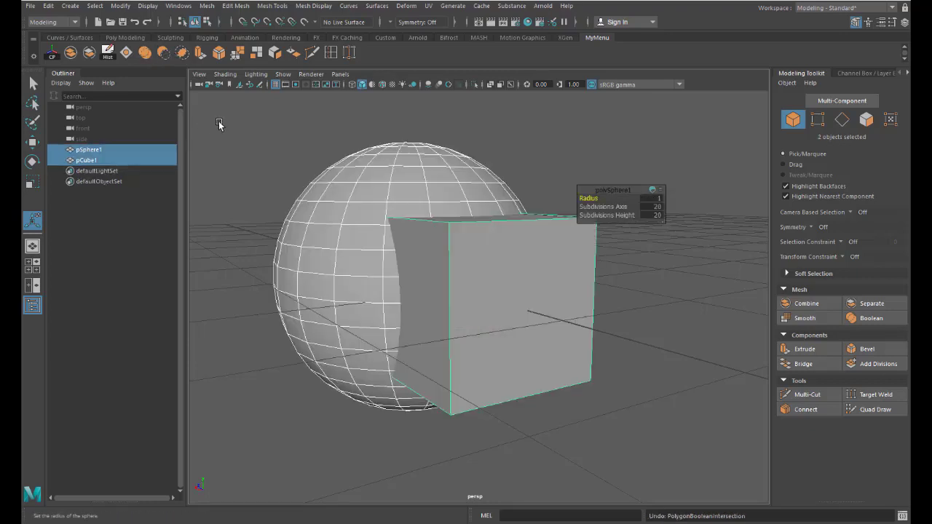
mouse_move(220, 122)
mouse_down()
mouse_move(635, 376)
mouse_move(652, 420)
mouse_up()
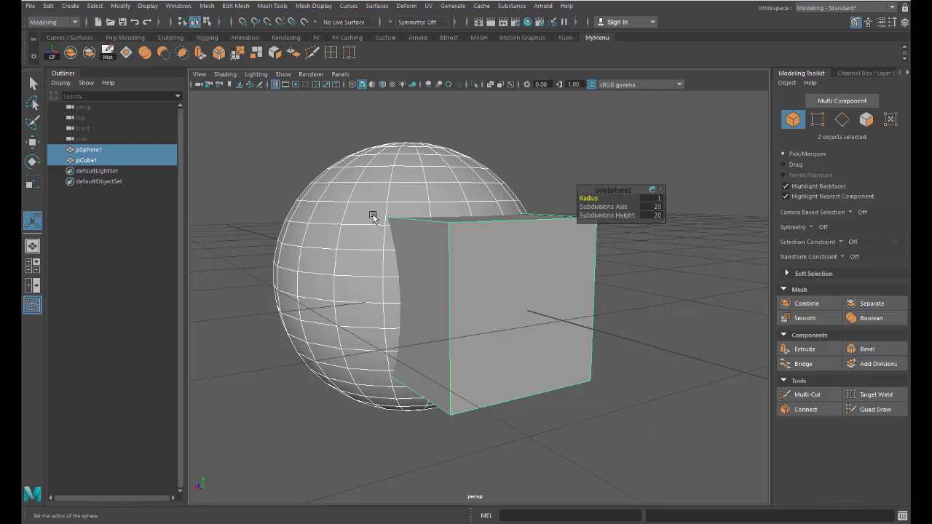
click(148, 55)
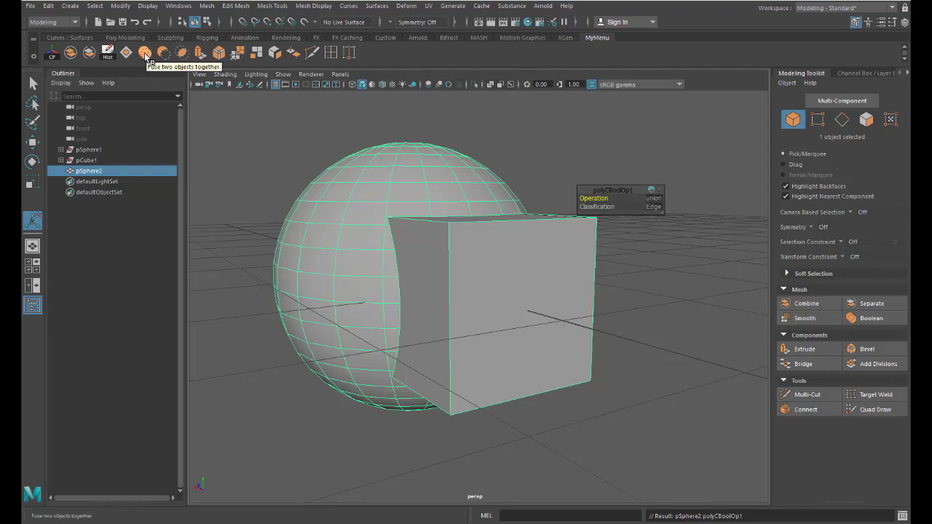
key(ctrl+z)
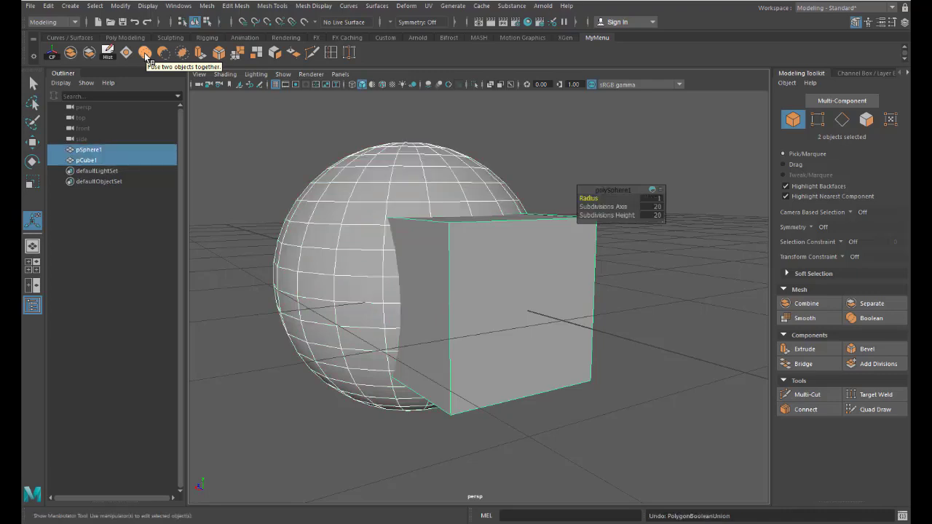
click(163, 56)
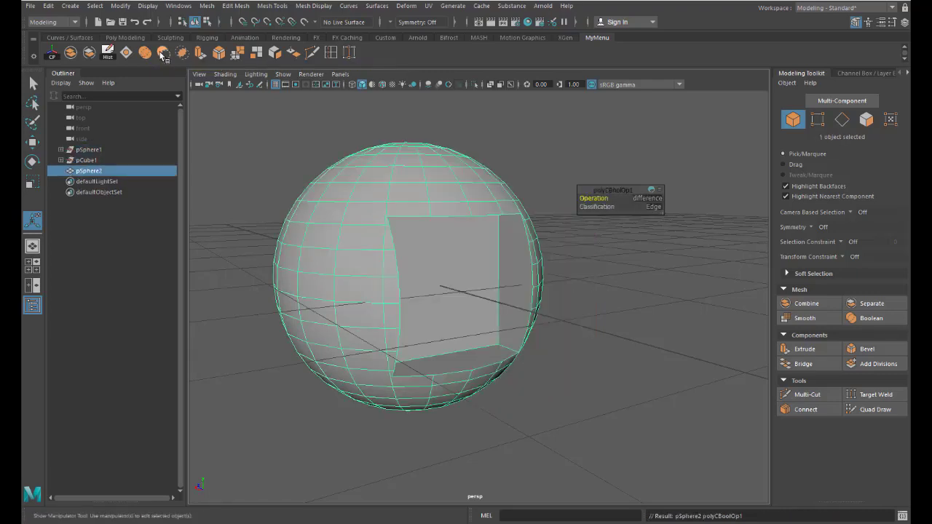
key(ctrl+z)
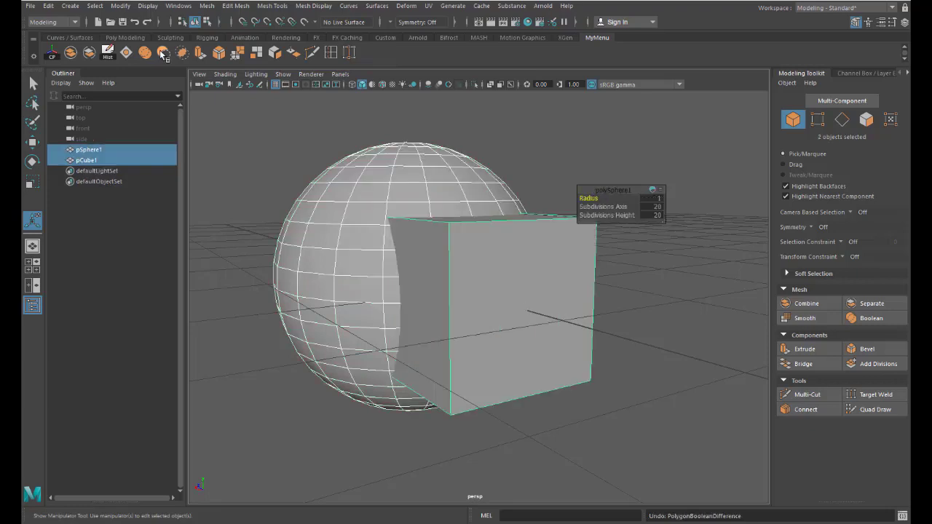
key(q)
click(325, 220)
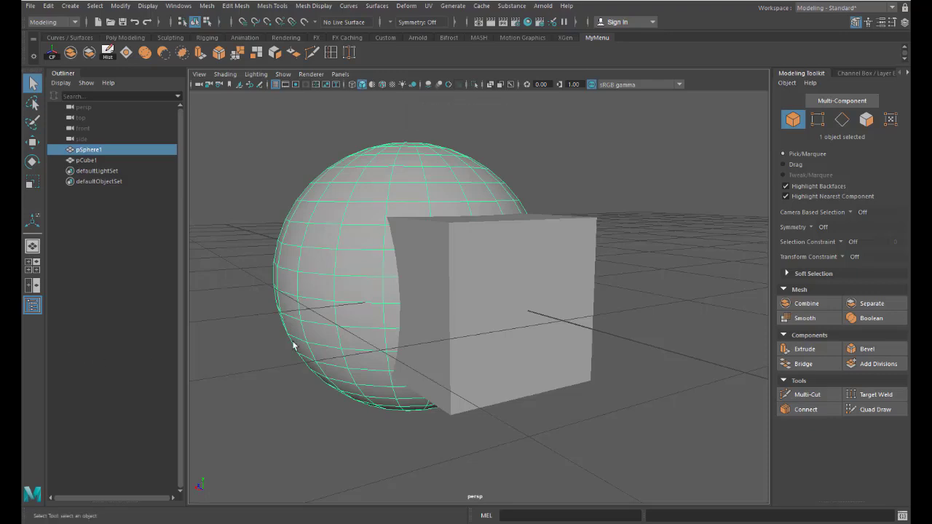
shift+click(444, 326)
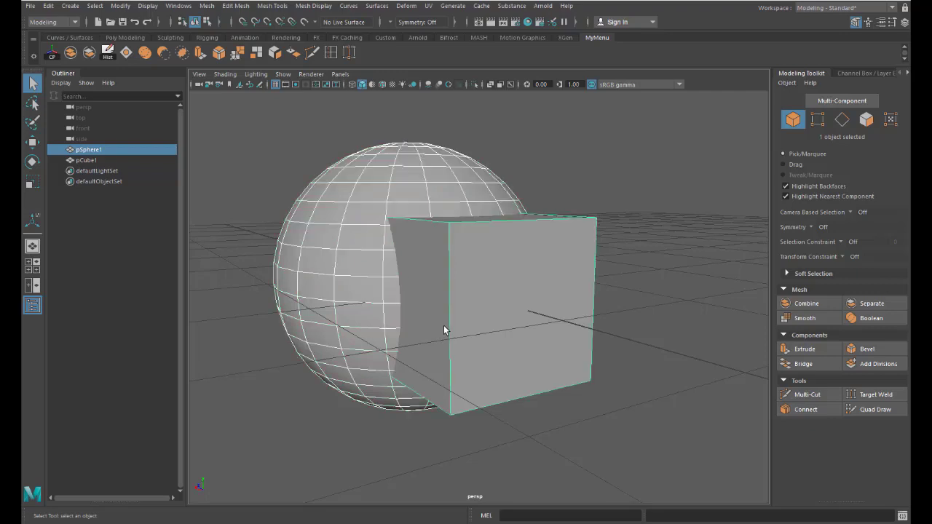
click(162, 54)
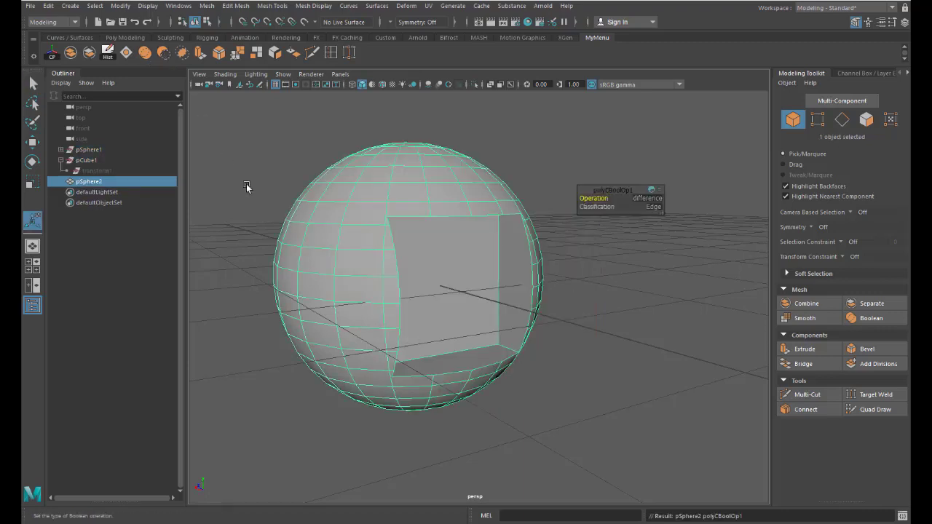
key(ctrl+z)
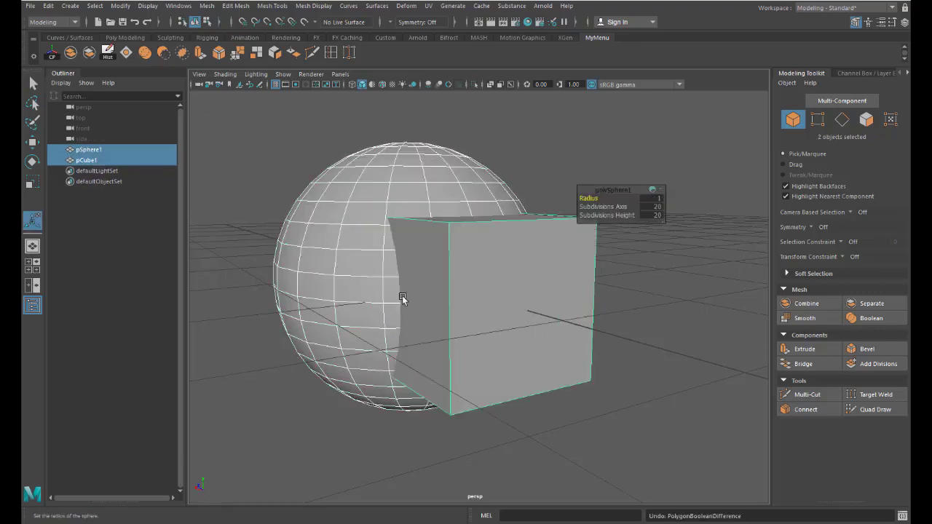
- Try a Boolean Difference of the sphere from the cube, then undo it
click(449, 297)
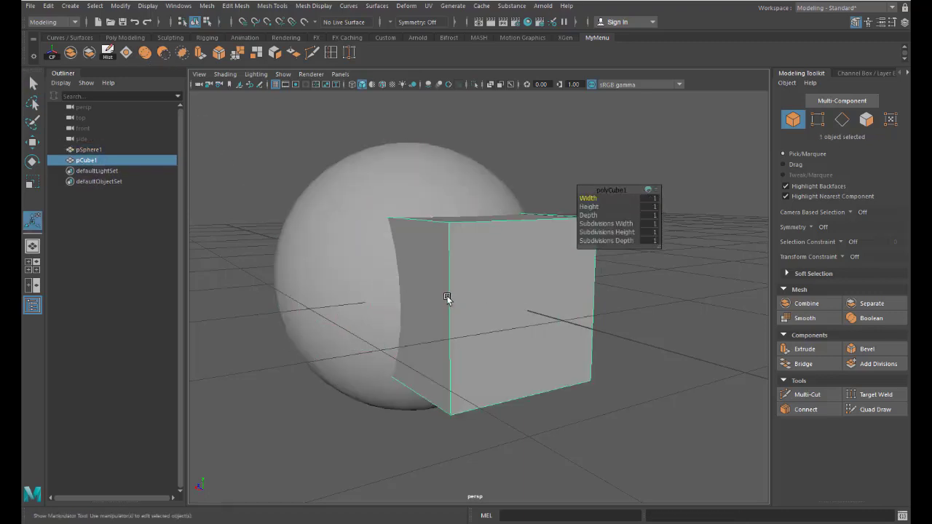
shift+click(363, 268)
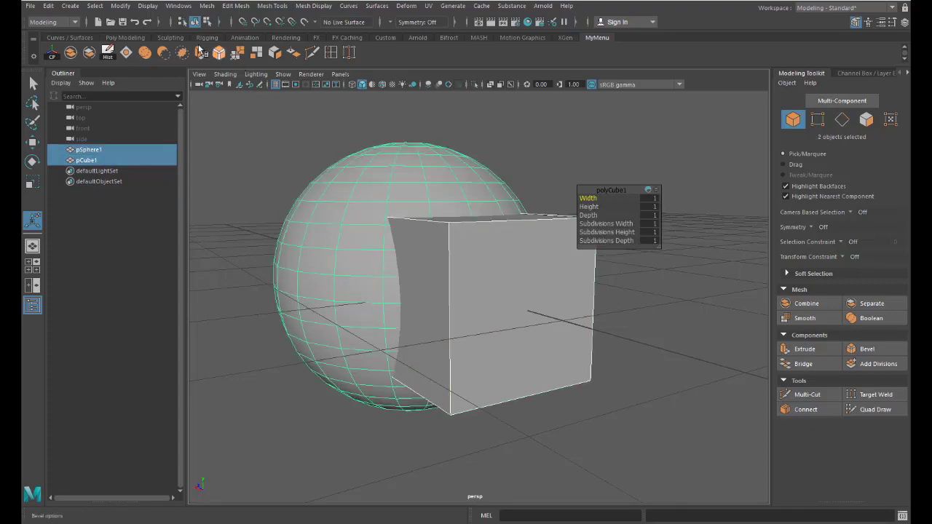
click(164, 55)
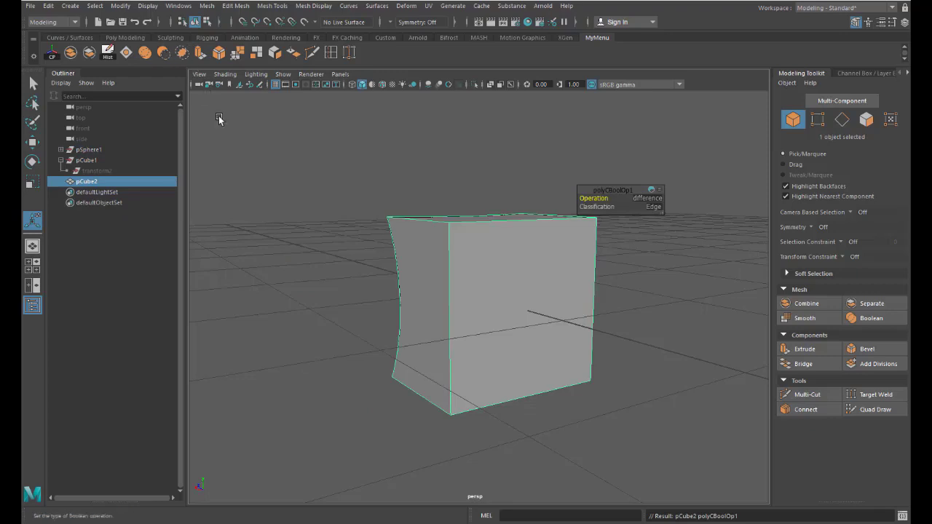
key(ctrl+z)
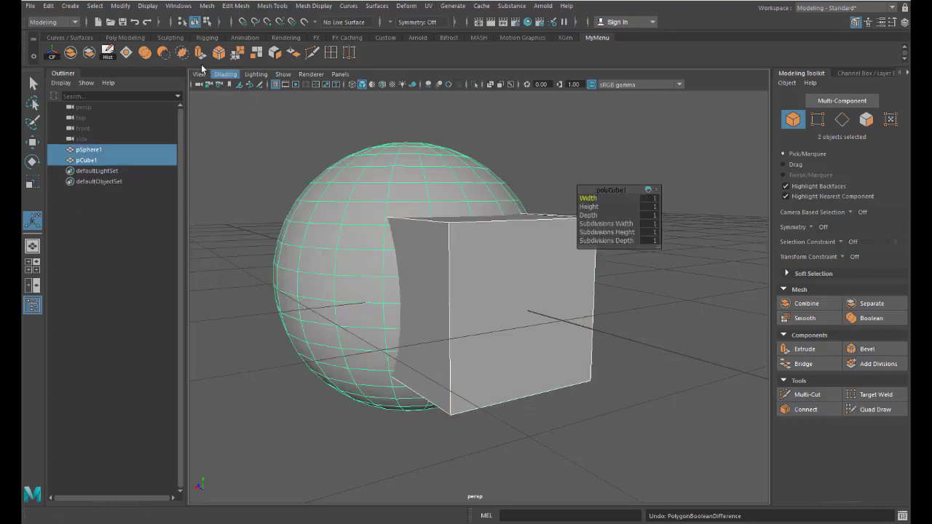
- Try a Boolean Intersection, inspect the result, undo it, and view the Edit Mesh menu
click(182, 54)
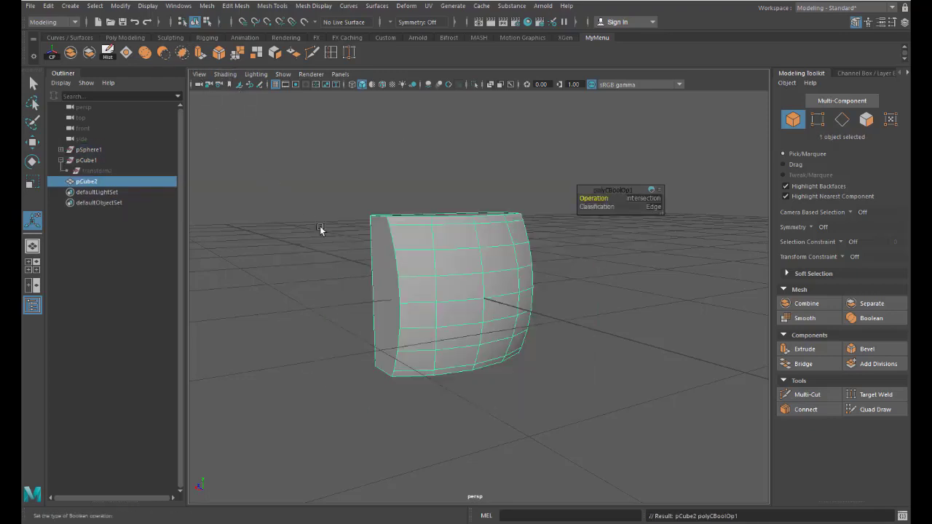
alt+drag(586, 311, 625, 304)
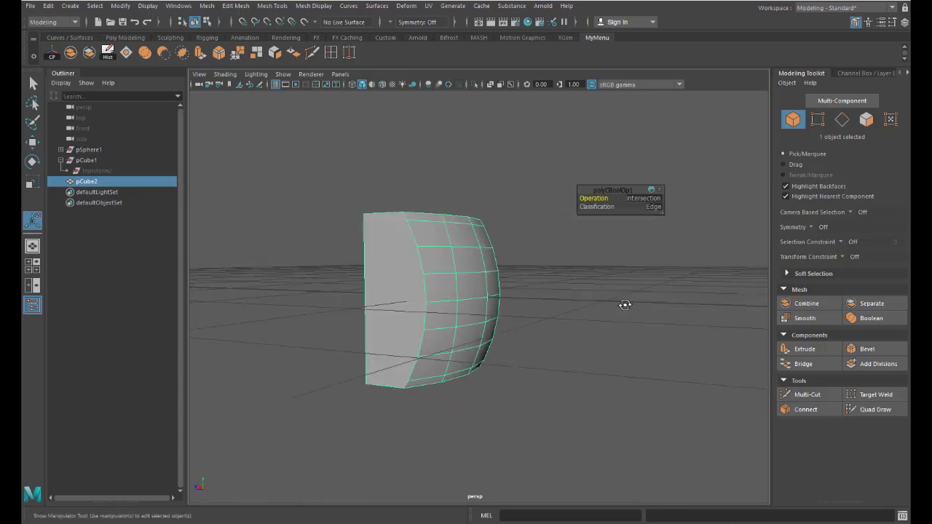
key(ctrl+z)
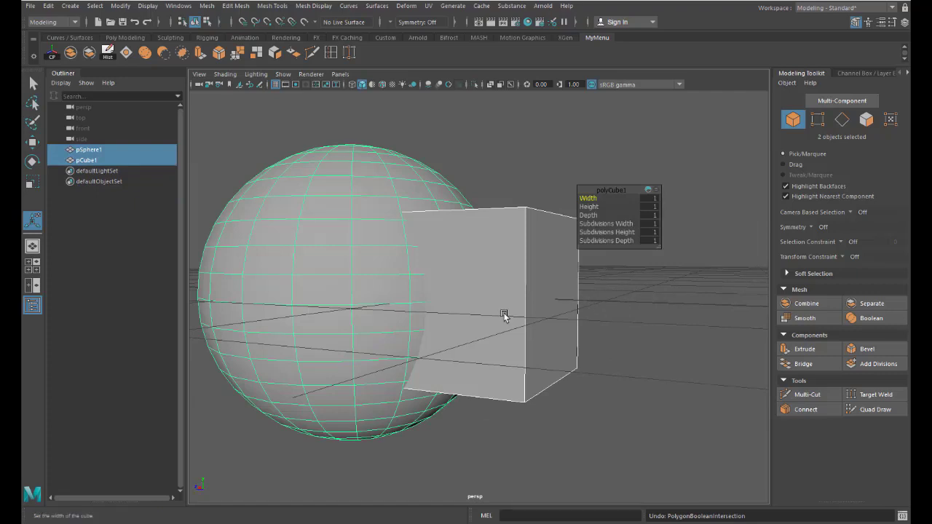
alt+drag(503, 312, 370, 315)
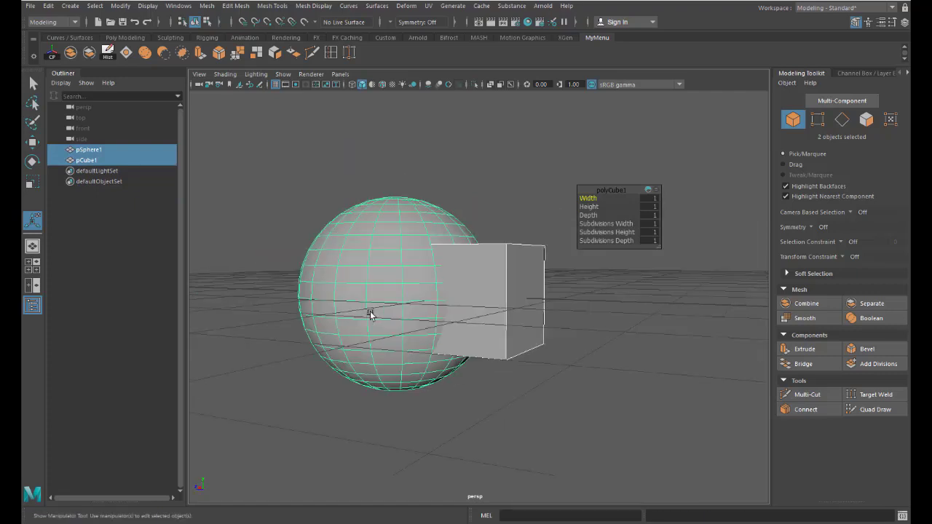
click(234, 6)
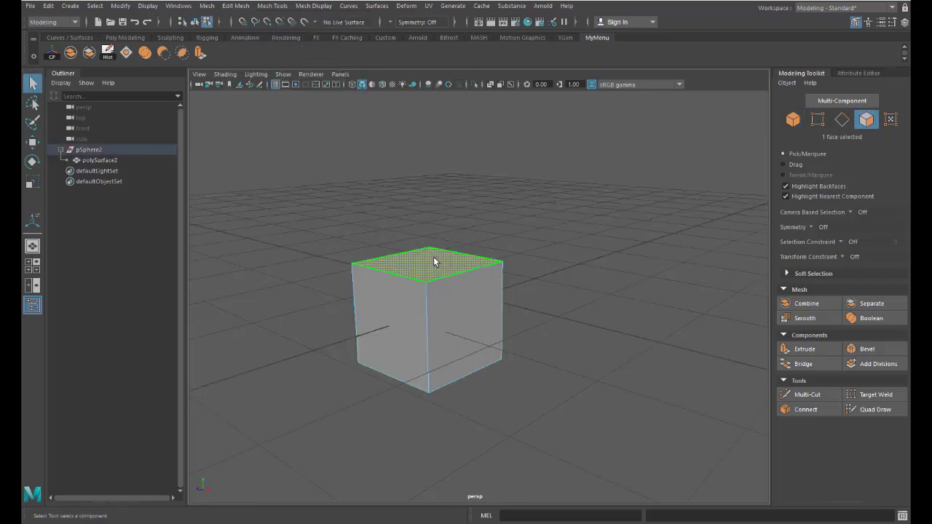
- Extrude the box's right-side face outward to lengthen it
click(451, 321)
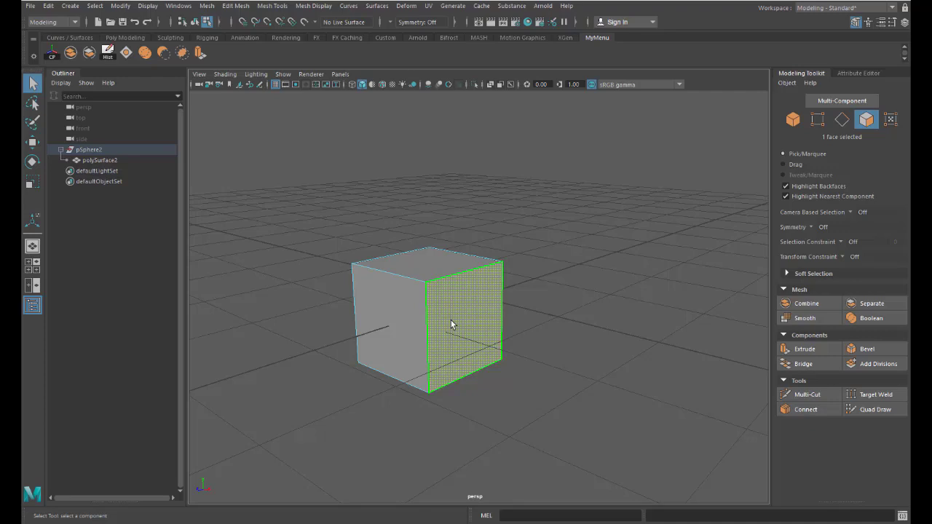
click(201, 55)
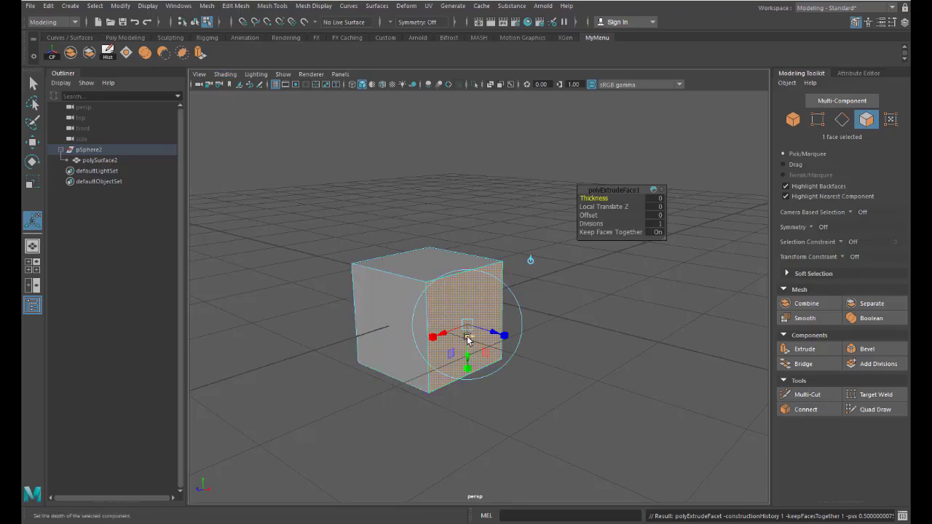
drag(493, 337, 534, 358)
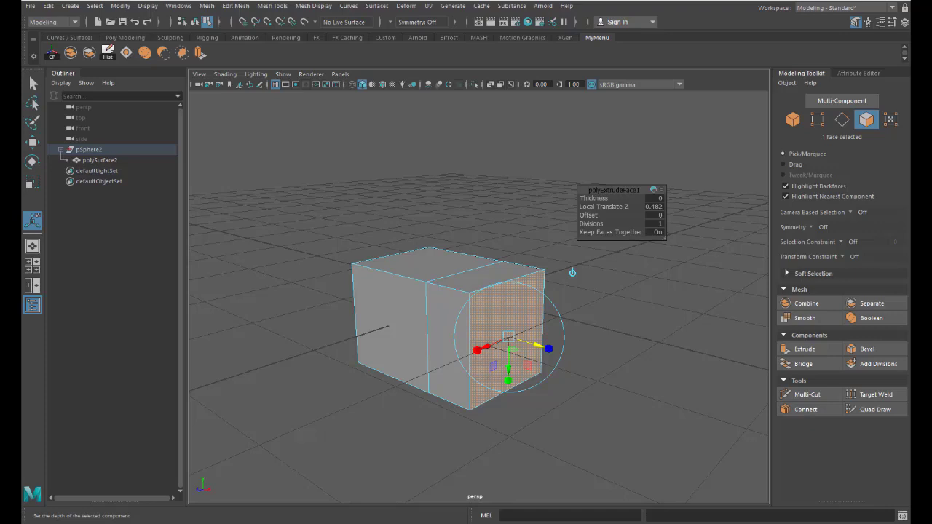
- Pick faces with the Multi-Component tool, then select only the new cube's top face
click(393, 317)
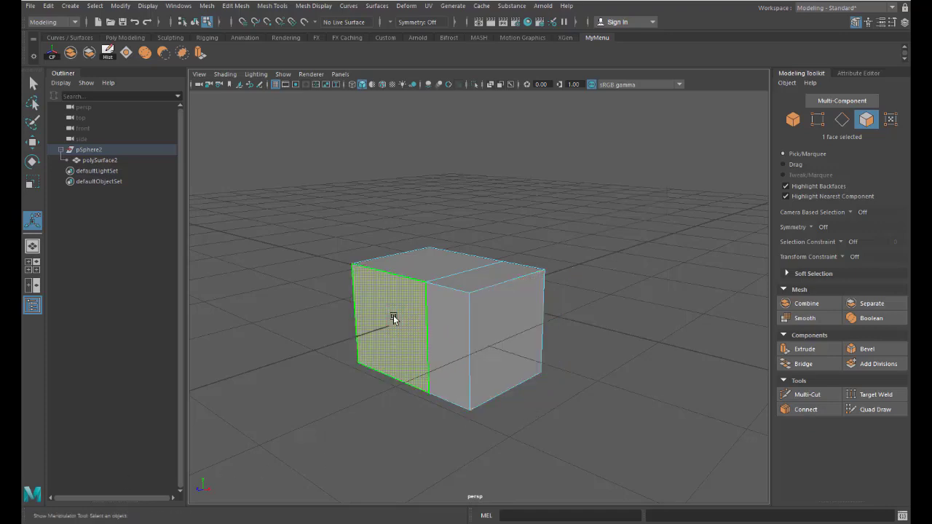
shift+click(485, 281)
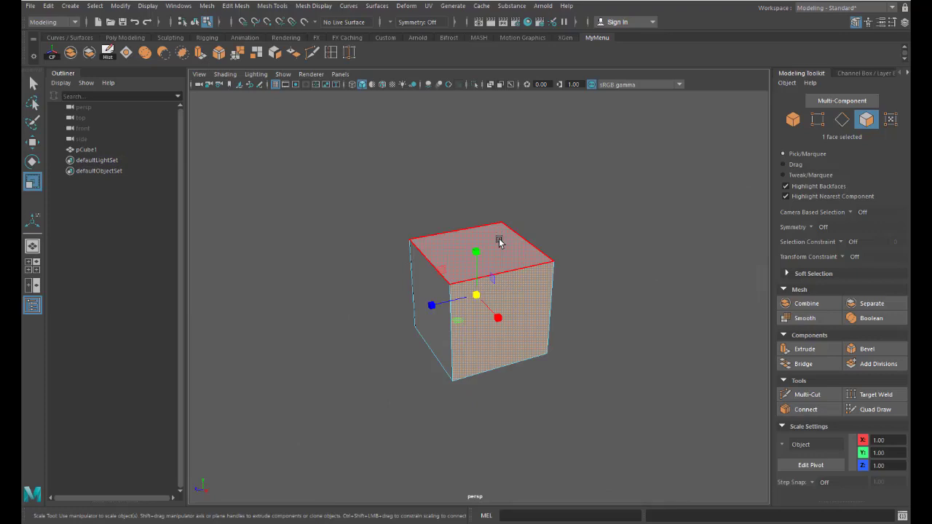
click(499, 241)
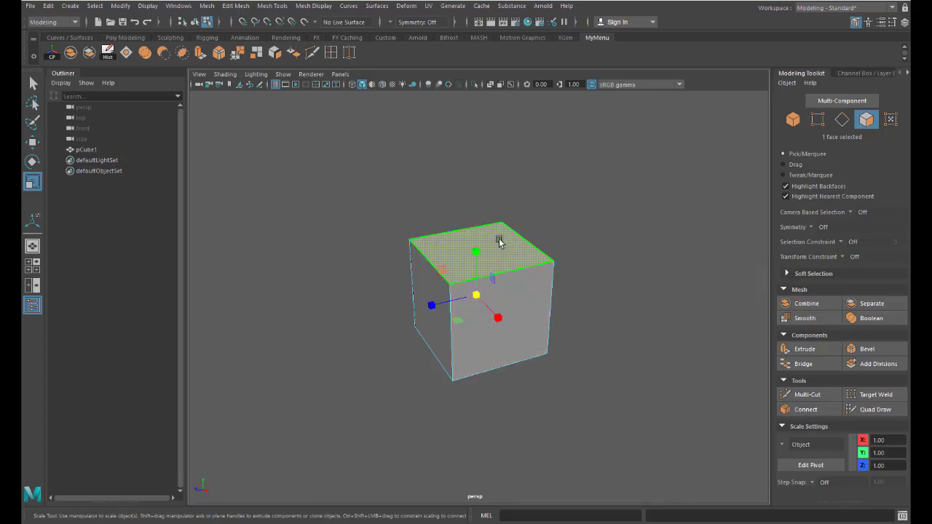
- Extrude the cube's top face and set its Offset to 0.5 in the Channel Box
click(799, 351)
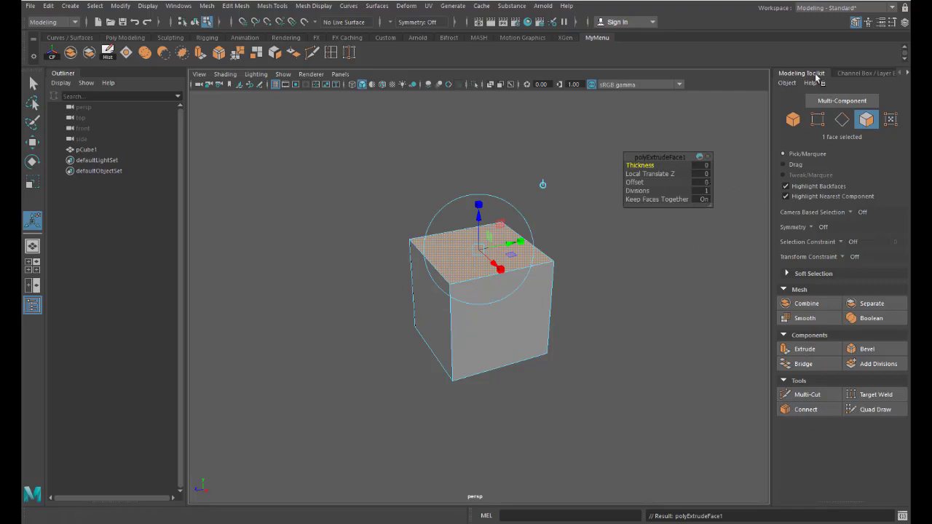
click(905, 22)
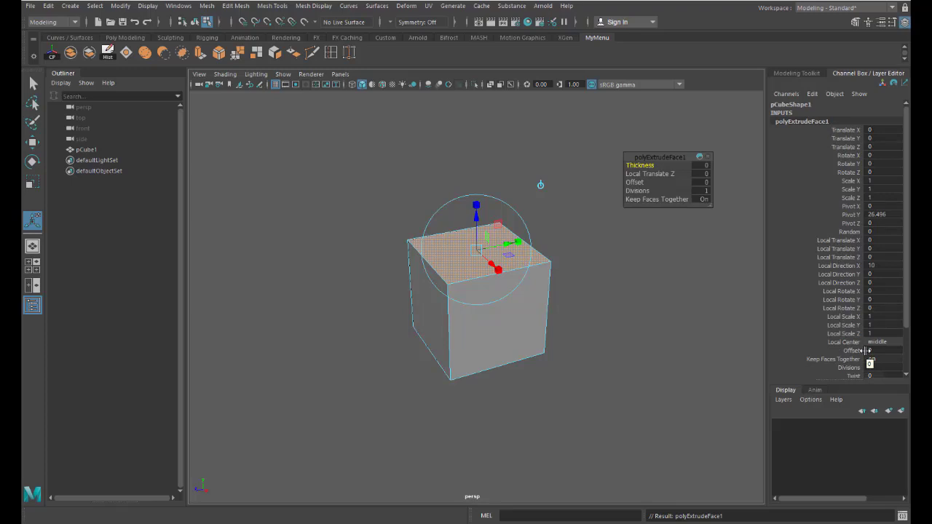
click(865, 351)
text(0.5)
key(Return)
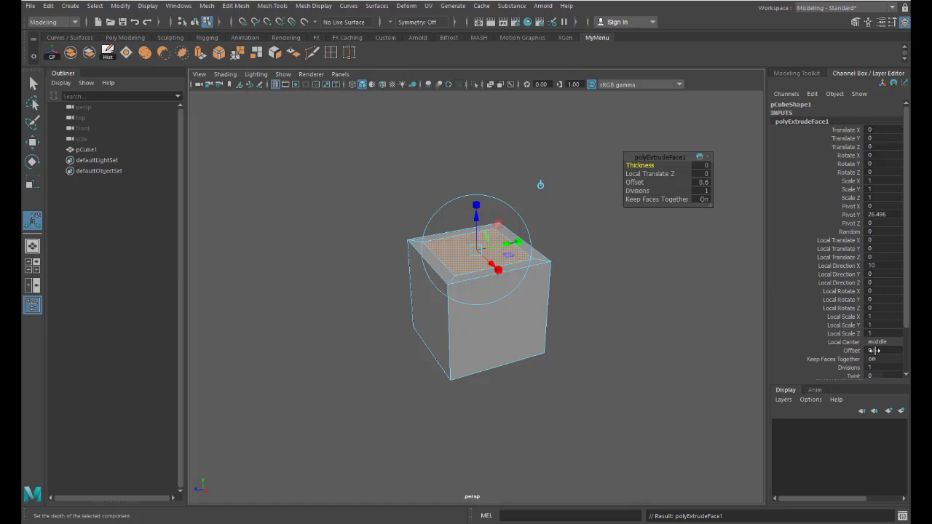
- Test an extrusion Offset of 1, restore 0.5, and nudge the face's scale
double_click(875, 350)
text(1)
key(Return)
text(0.5)
key(Return)
mouse_move(476, 206)
mouse_down()
mouse_move(475, 183)
mouse_move(476, 207)
mouse_up()
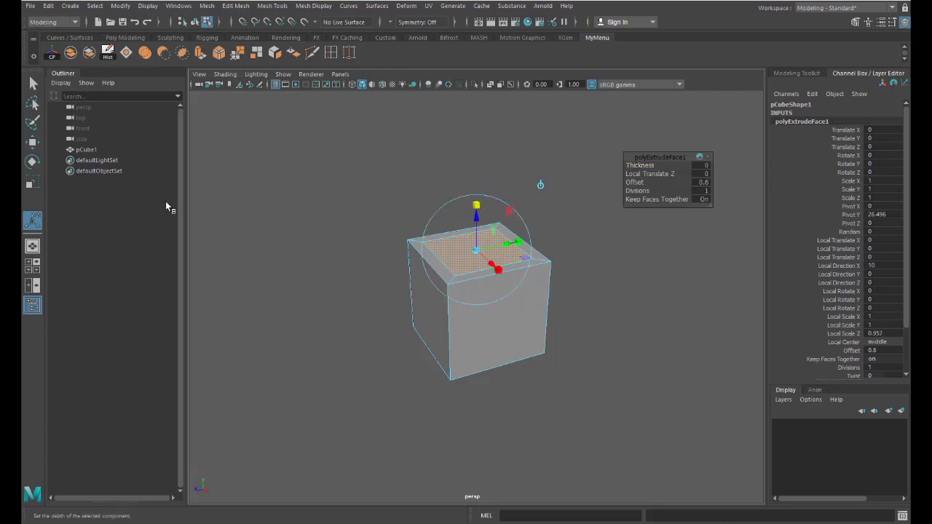
click(32, 182)
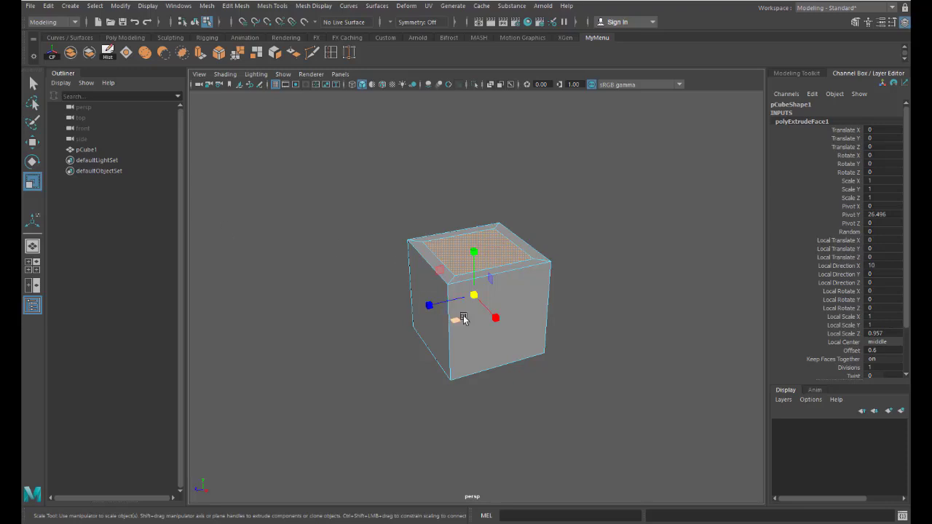
- Shrink the top face, extrude it up into a tapered neck, extrude again, and reselect the top
mouse_move(474, 296)
mouse_down()
mouse_move(437, 293)
mouse_move(527, 242)
mouse_move(449, 304)
mouse_move(535, 219)
mouse_move(426, 357)
mouse_move(461, 260)
mouse_up()
key(ctrl+e)
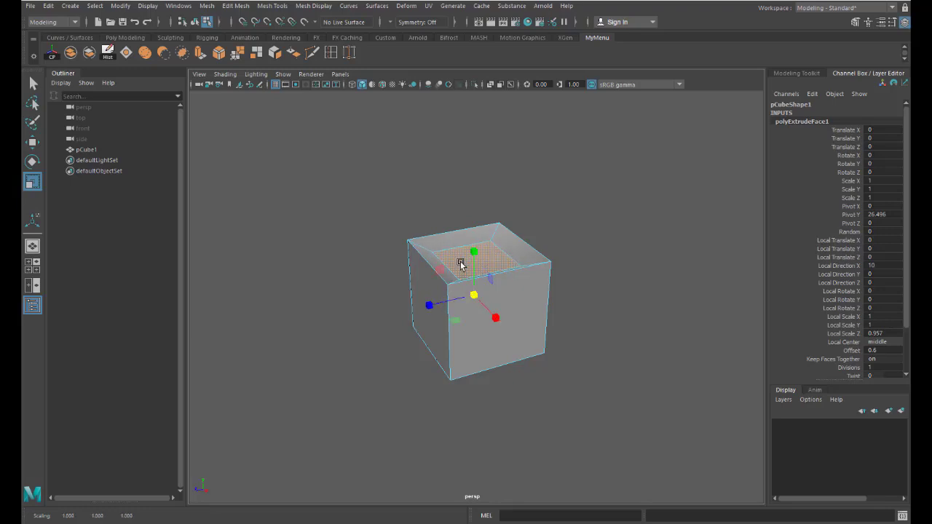
key(ctrl+e)
middle_drag(587, 345, 541, 114)
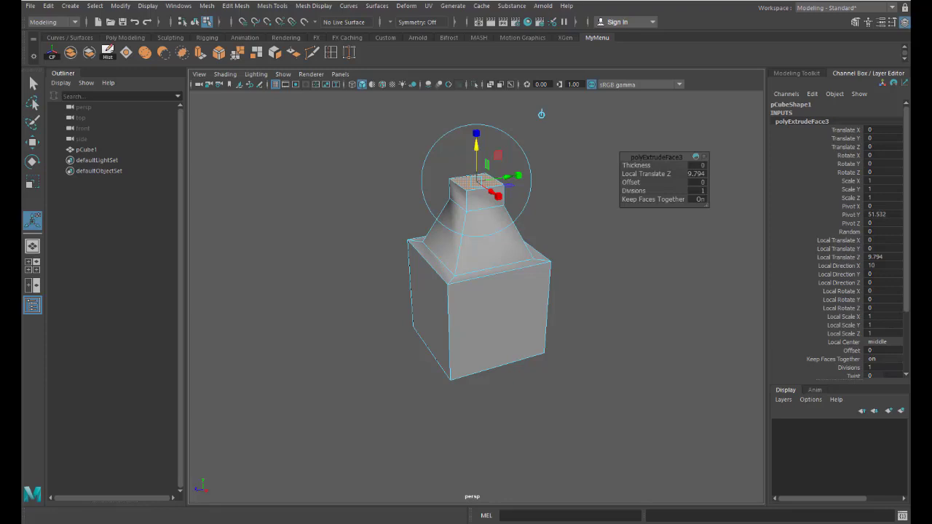
click(199, 54)
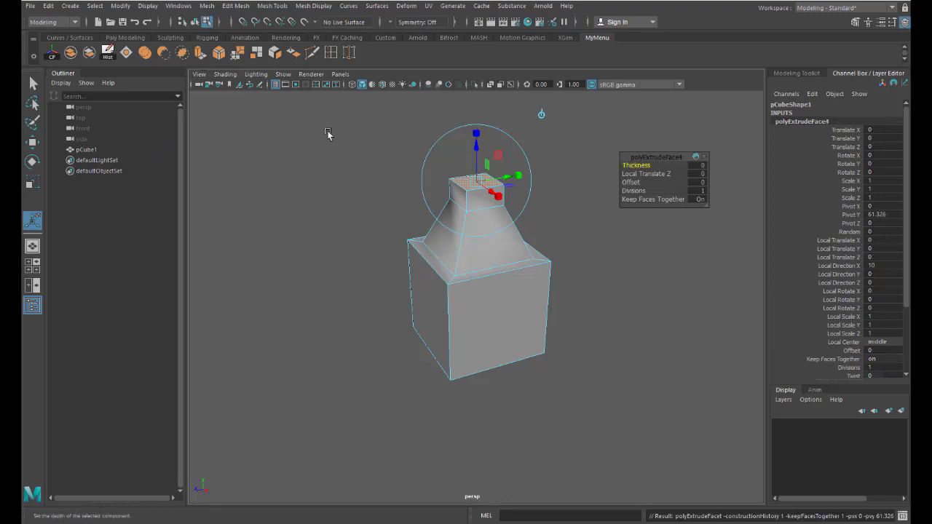
click(461, 167)
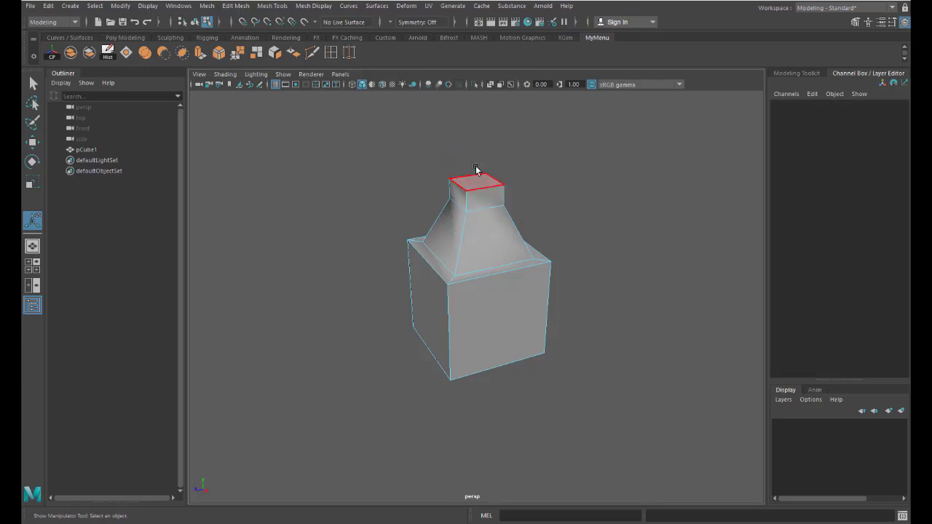
click(475, 182)
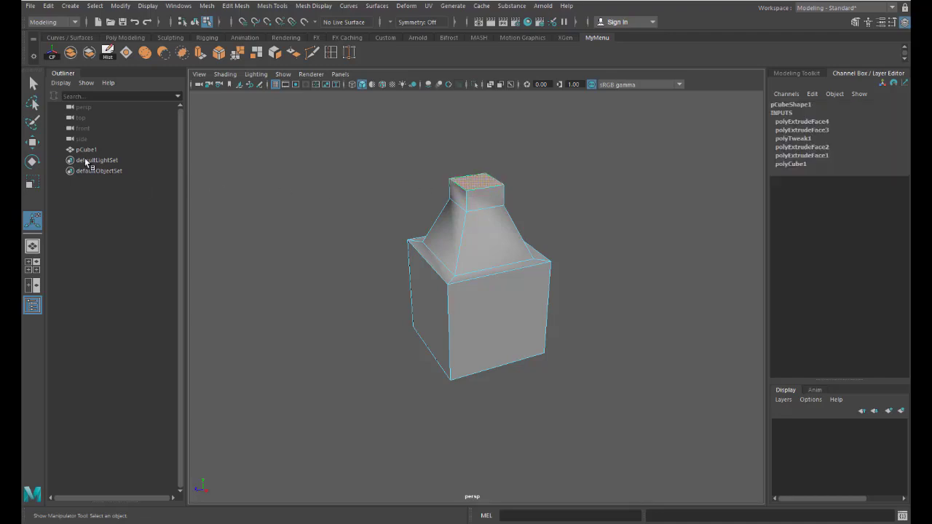
- Raise the small box's top face to lengthen it, then extrude a new cube's top up 4.353
click(32, 142)
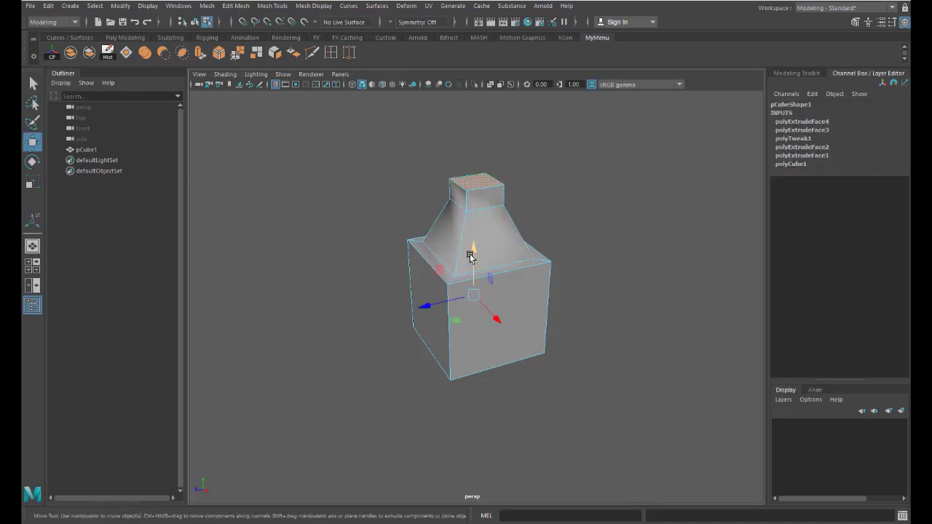
drag(469, 252, 473, 226)
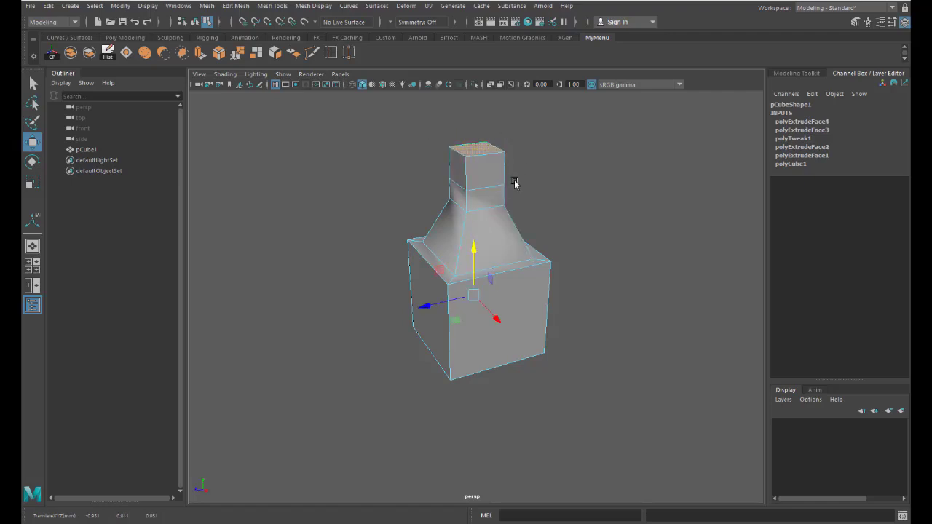
drag(474, 251, 484, 265)
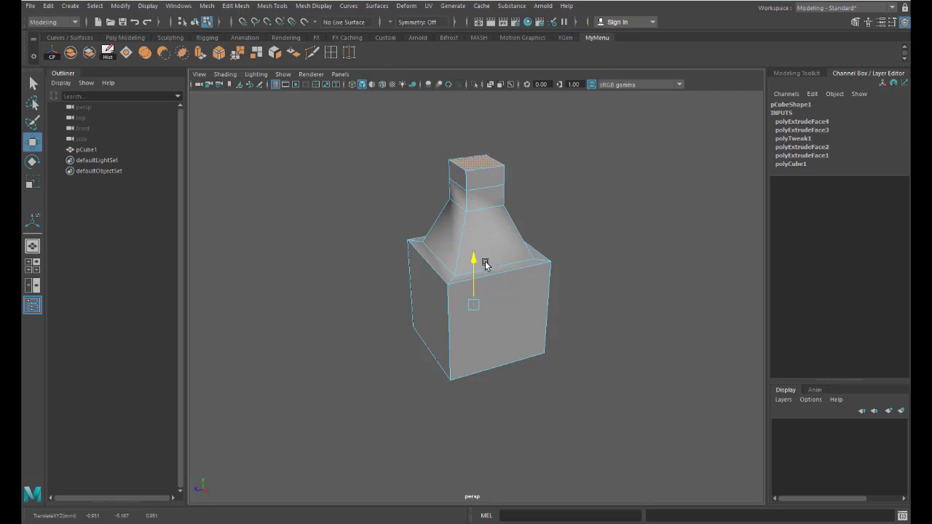
drag(484, 264, 485, 264)
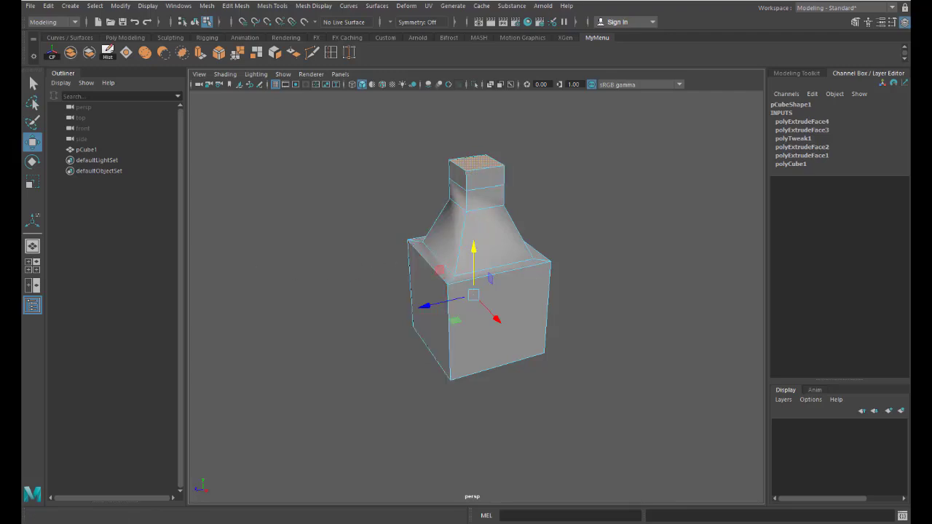
key(ctrl+e)
drag(478, 156, 470, 101)
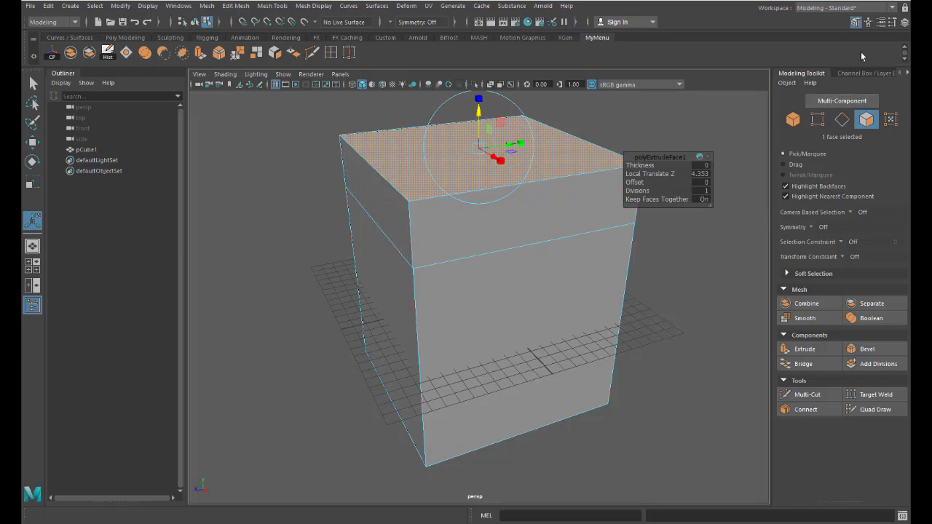
- Set extrusion Divisions to 5, then extrude the front-right face and push it into the box
click(904, 22)
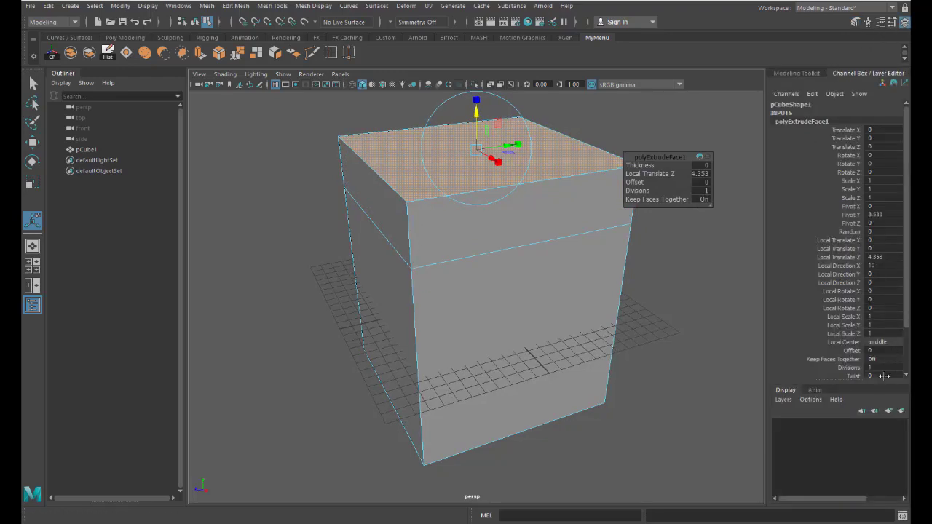
drag(872, 367, 904, 367)
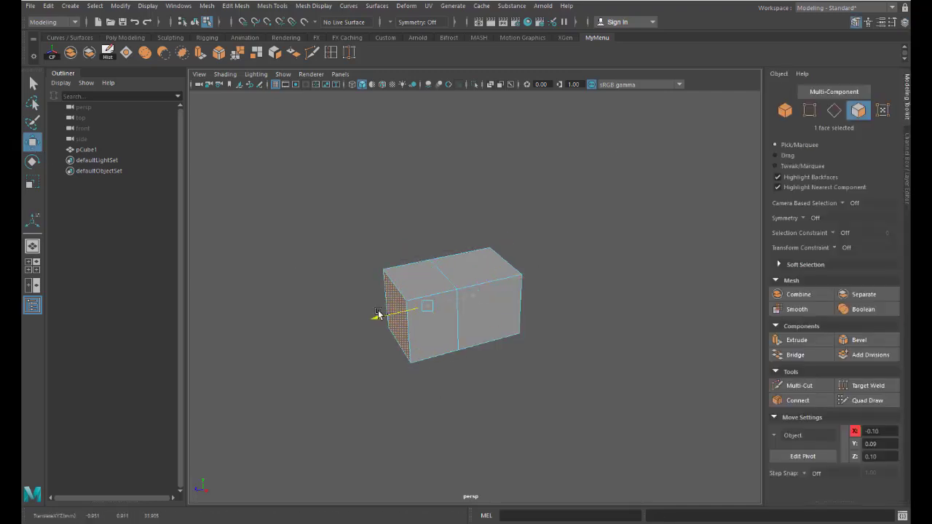
click(499, 305)
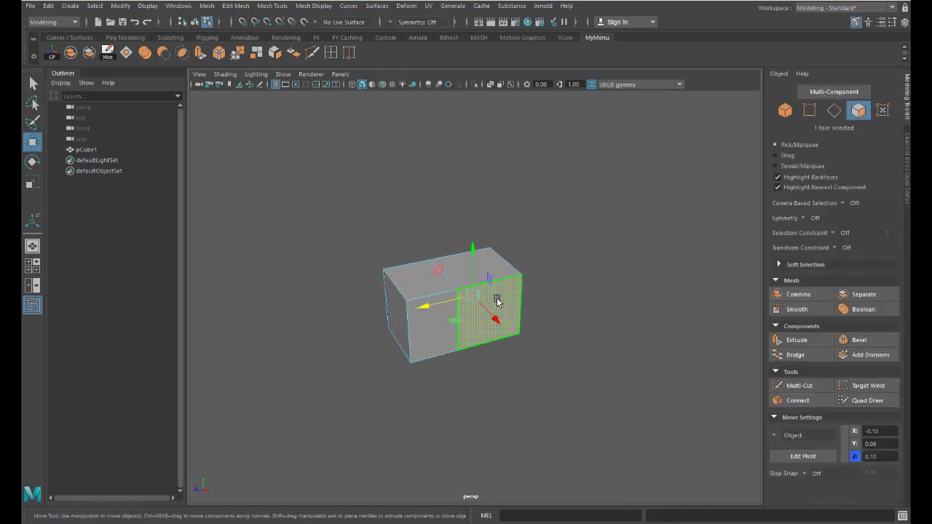
click(766, 341)
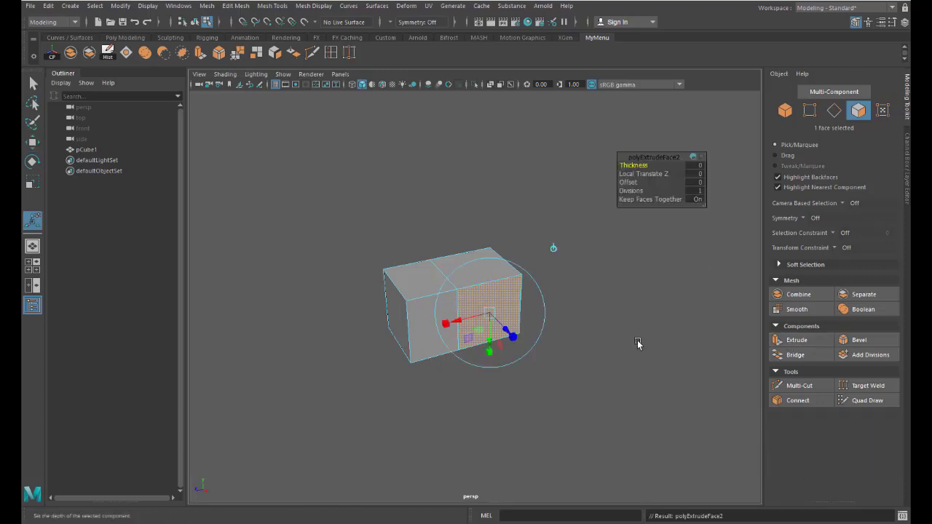
click(516, 342)
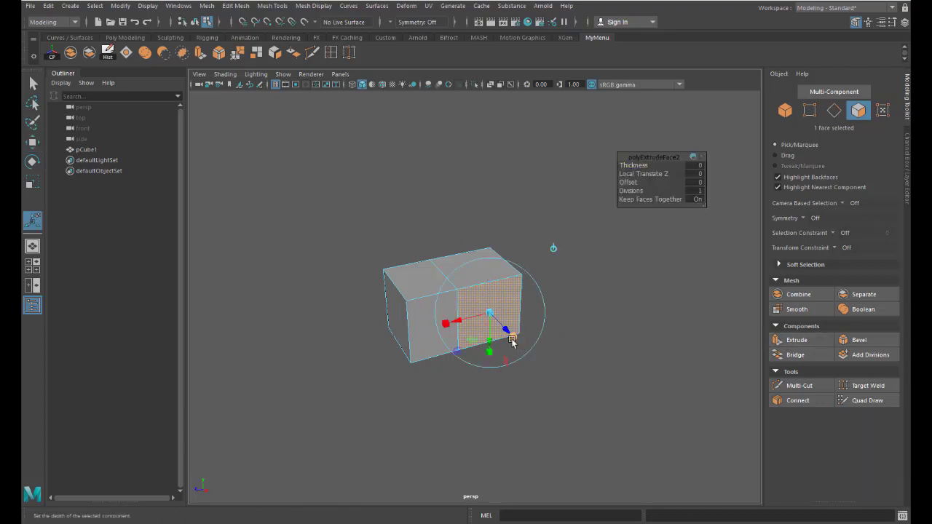
click(32, 146)
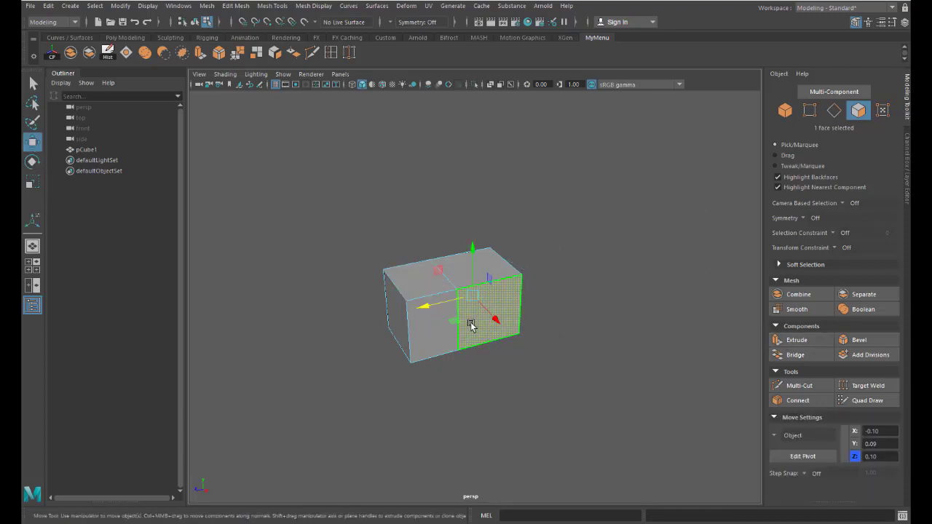
drag(504, 329, 525, 354)
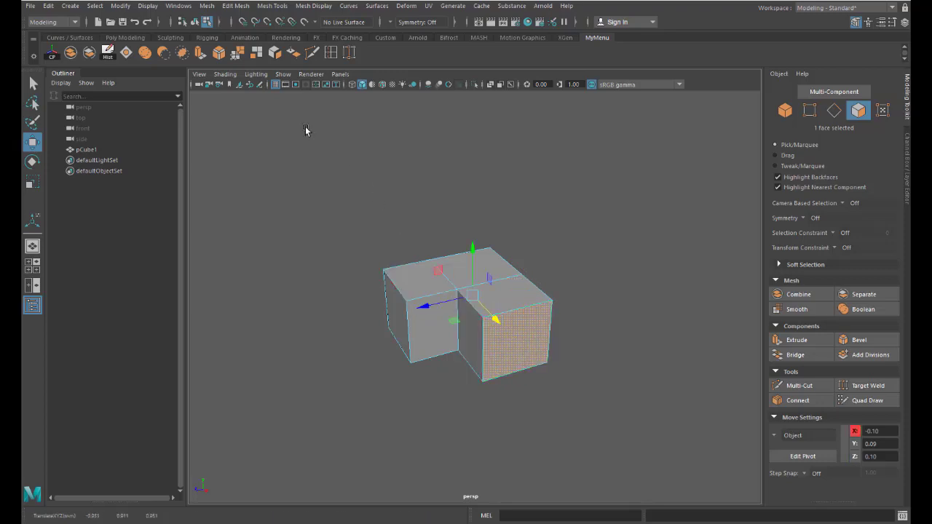
- Delete the three top faces to leave the box open
click(424, 279)
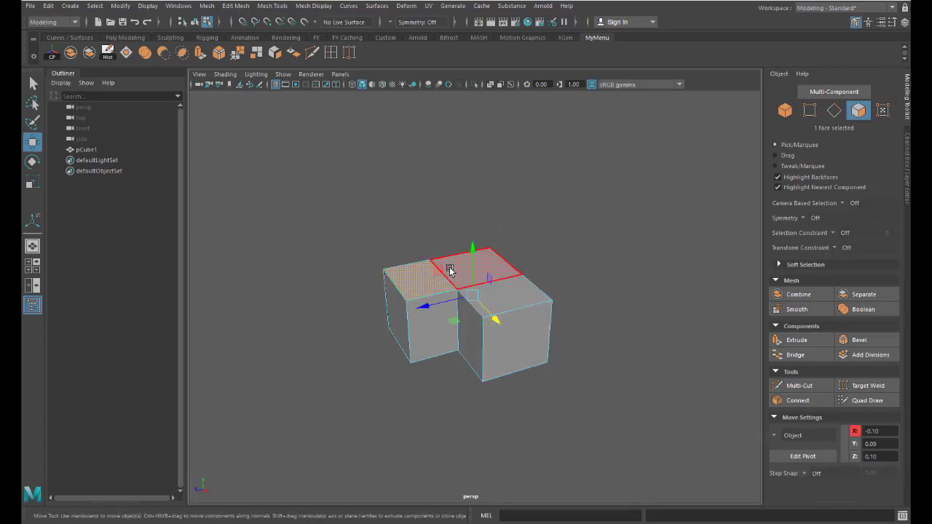
shift+click(450, 266)
shift+click(499, 299)
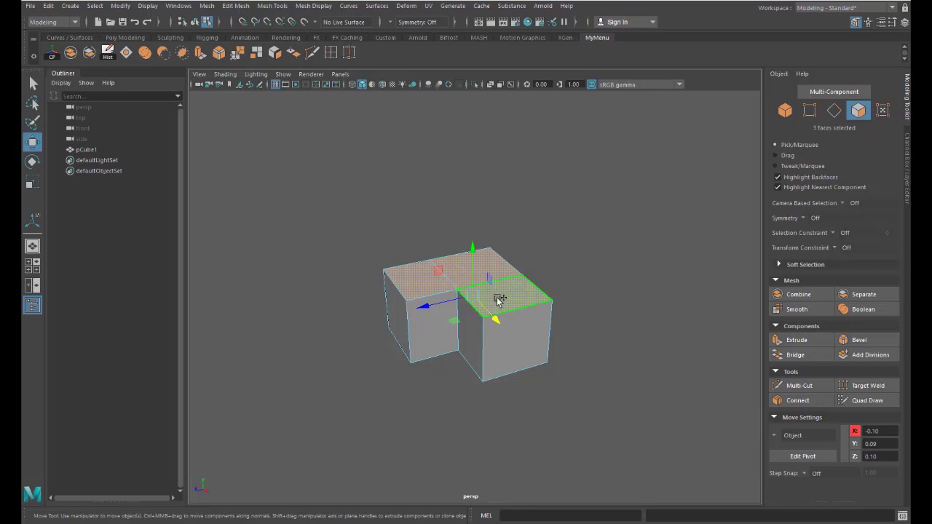
key(Delete)
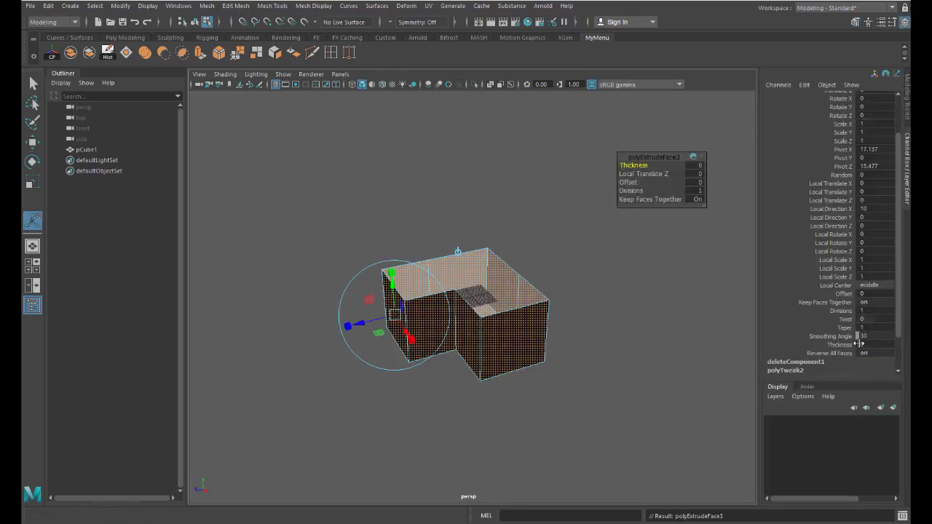
- Extrude the open cross walls to a Thickness of 0.01 and zoom in on them
mouse_move(859, 344)
middle_down()
mouse_move(903, 343)
mouse_move(860, 344)
middle_up()
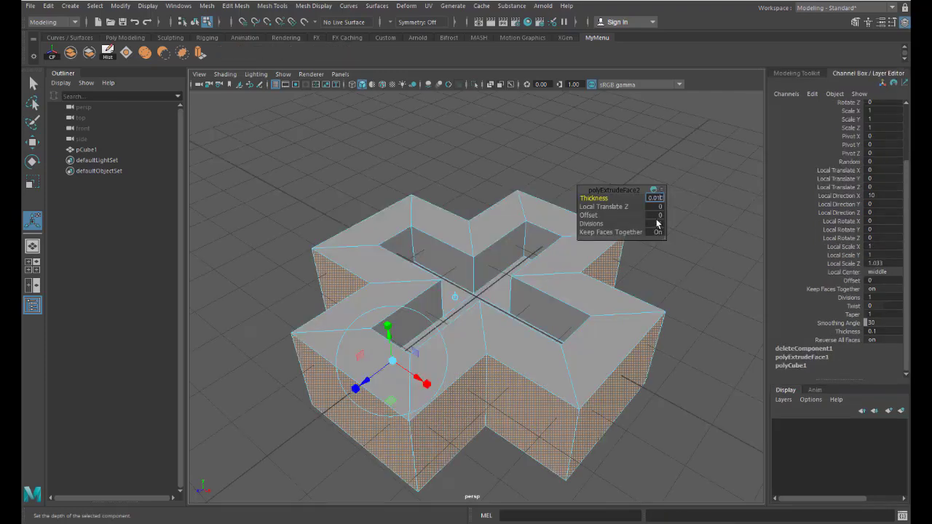
key(Return)
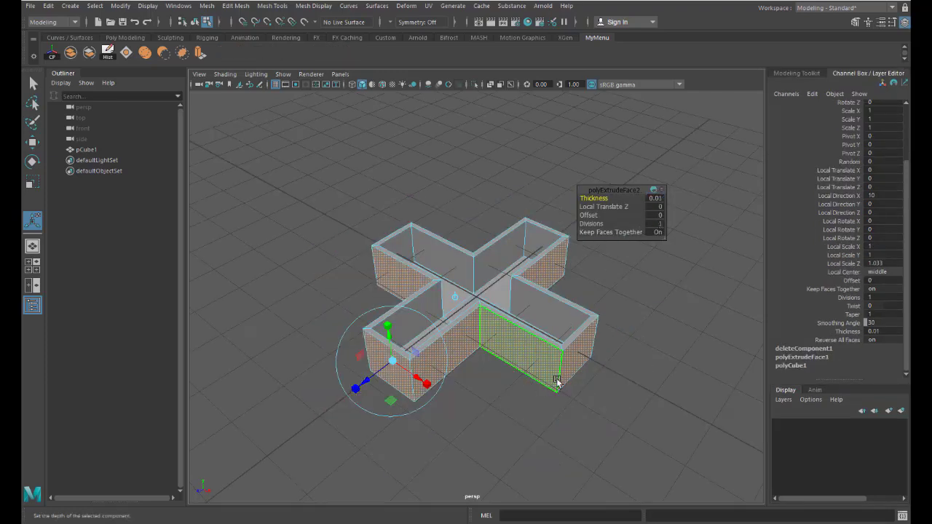
scroll(561, 380, up, 2)
scroll(559, 380, up, 2)
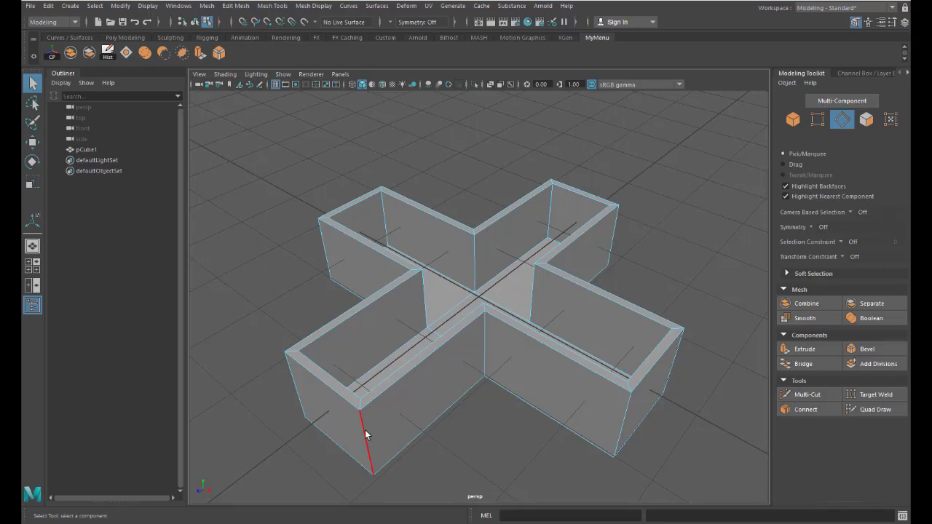
- Select the front arm's outer corner edge loops and apply a Bevel from Bevel Options
double_click(366, 435)
shift+double_click(293, 385)
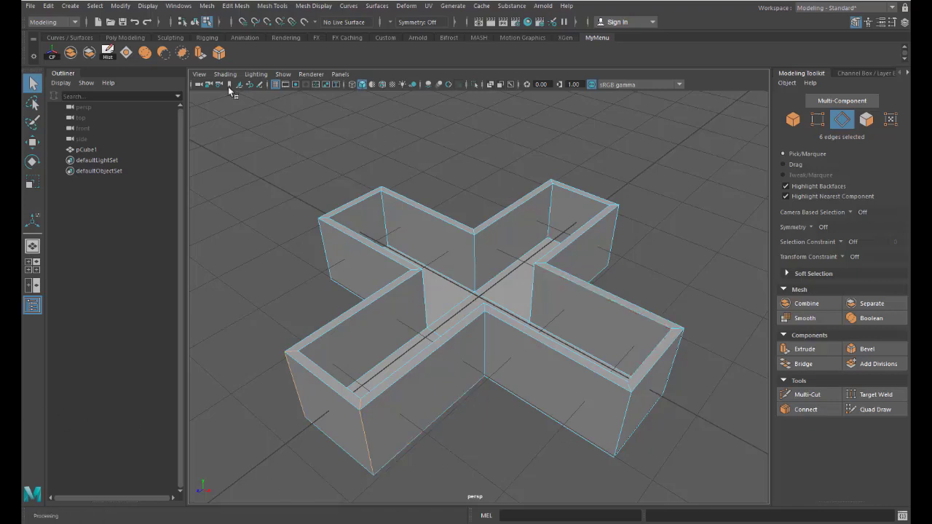
click(222, 51)
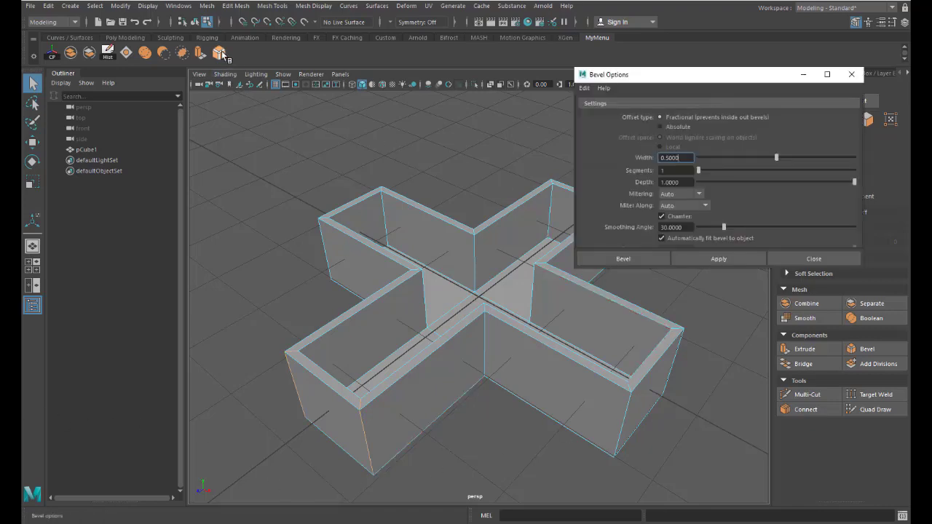
click(621, 257)
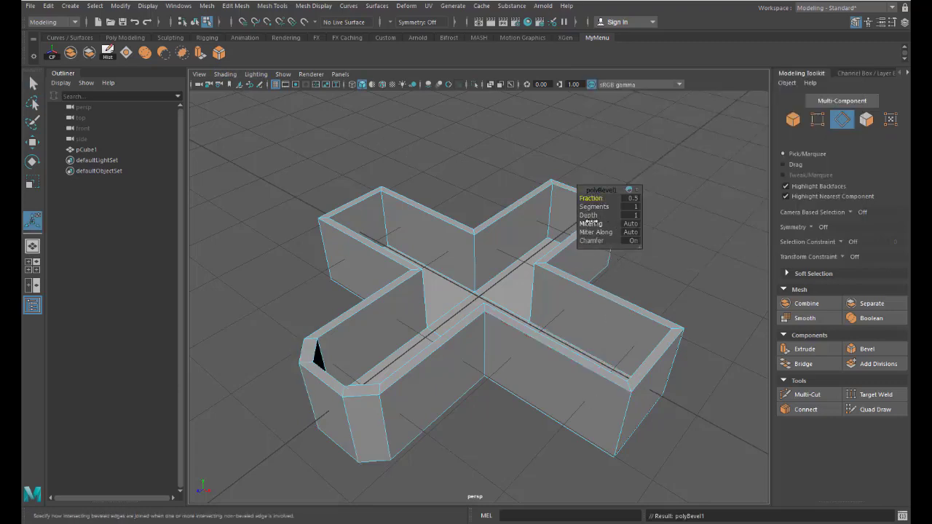
- Try bevel Fraction values of 1 and 0, then drag it up to 0.5
click(906, 24)
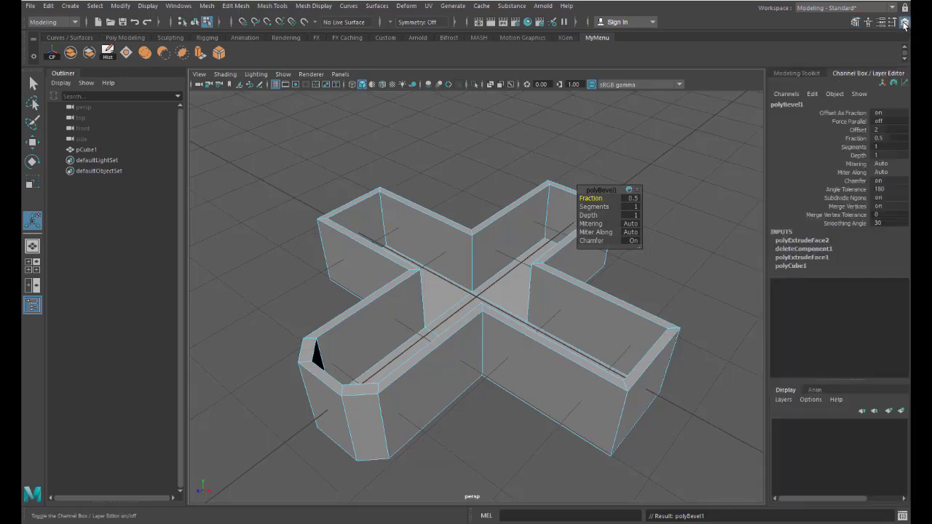
double_click(881, 138)
text(1)
key(Return)
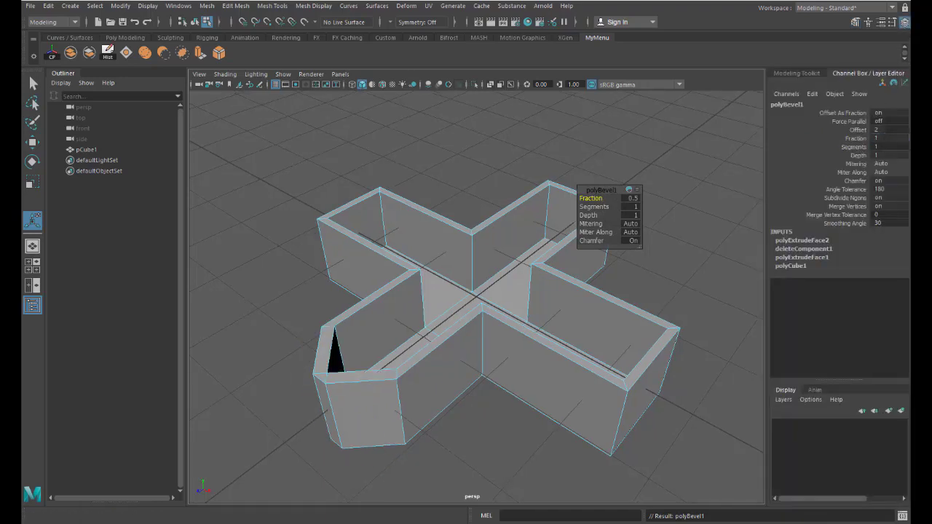
text(0)
key(Return)
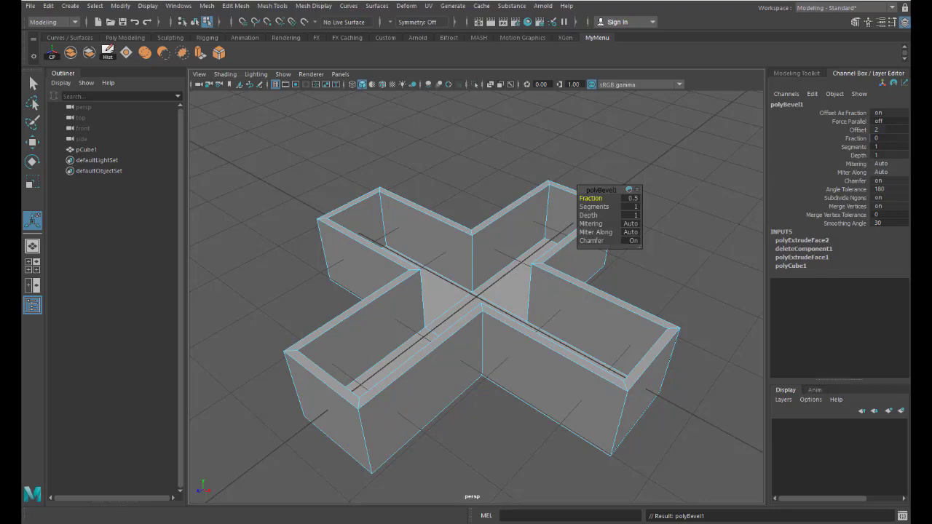
mouse_move(474, 291)
middle_down()
mouse_move(525, 292)
mouse_move(496, 291)
middle_up()
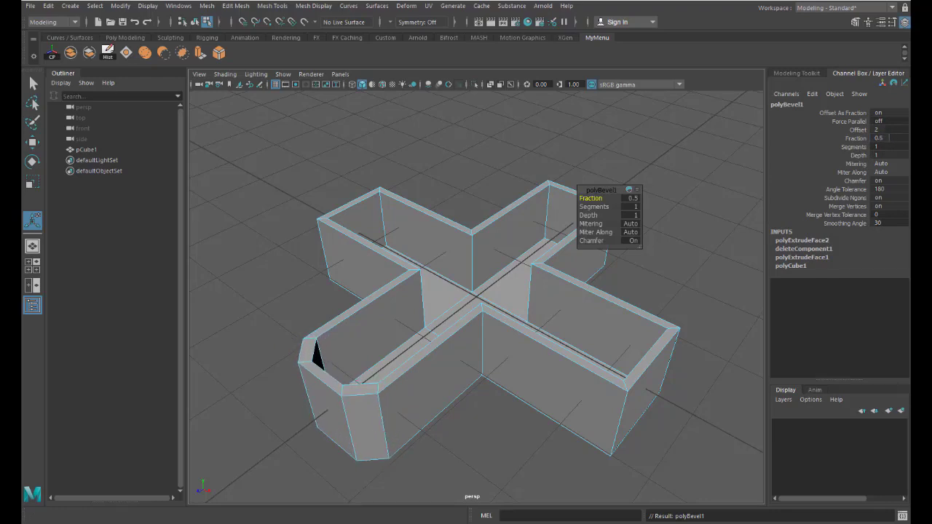
- Try 4 bevel segments, turn Chamfer off, and return to 1 segment
click(876, 146)
text(4)
key(Return)
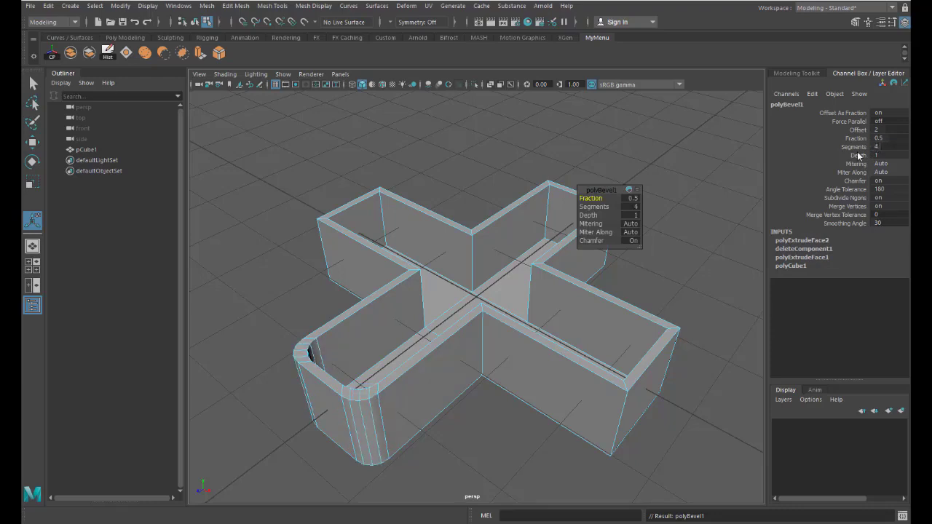
click(636, 241)
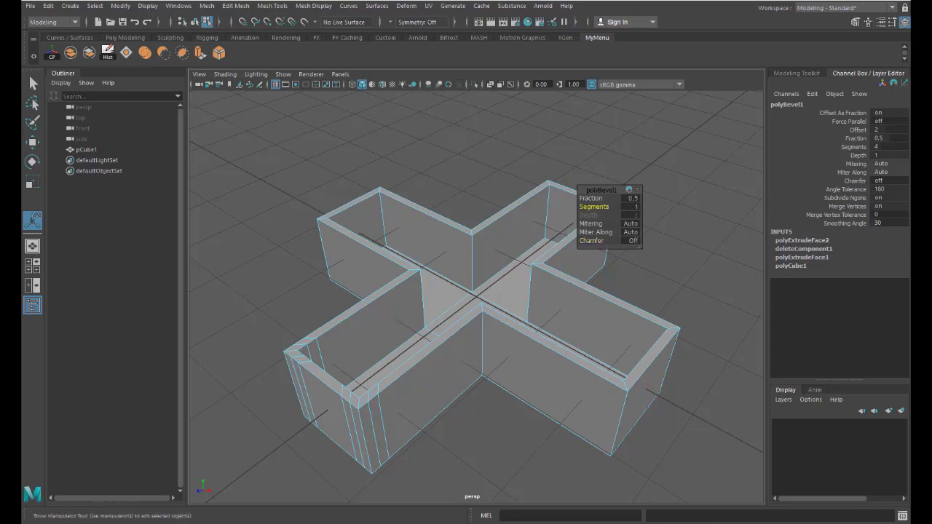
drag(635, 207, 617, 207)
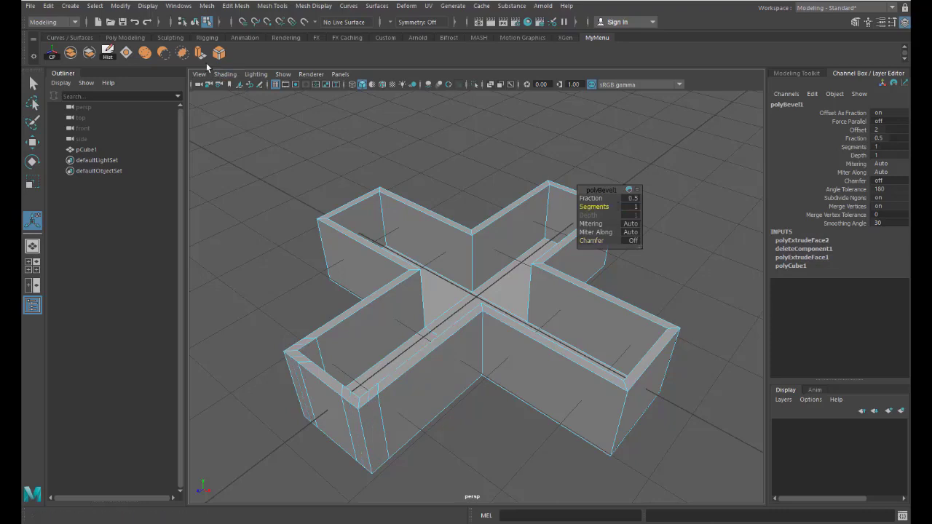
- Select the whole cross and preview it smoothed with its channels showing
key(q)
key(F8)
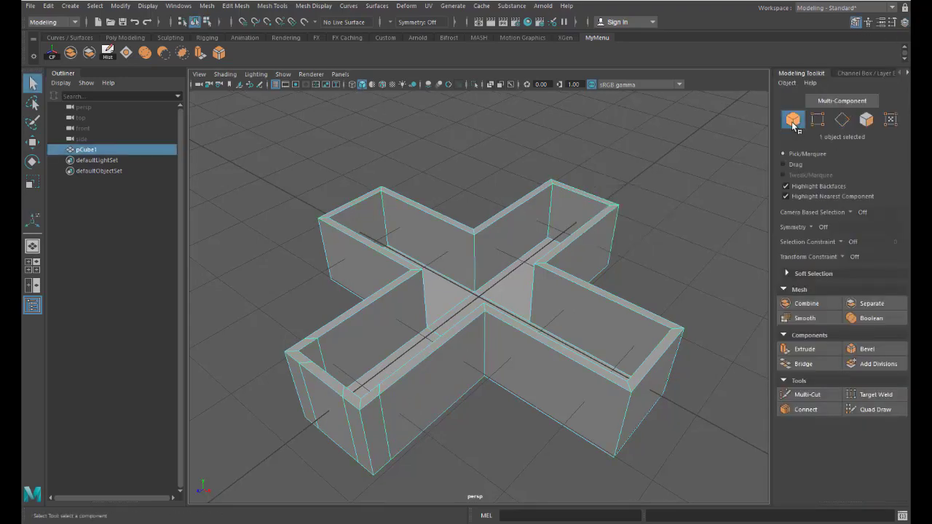
key(3)
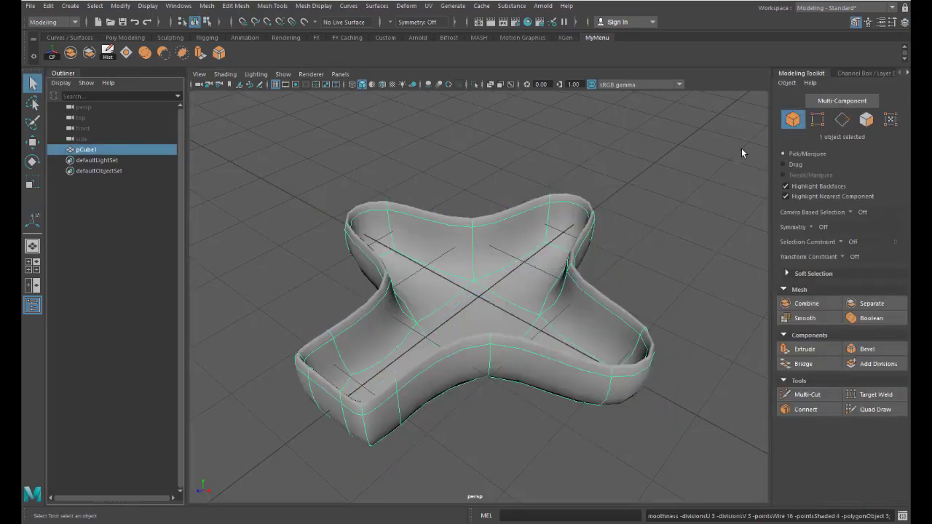
click(868, 73)
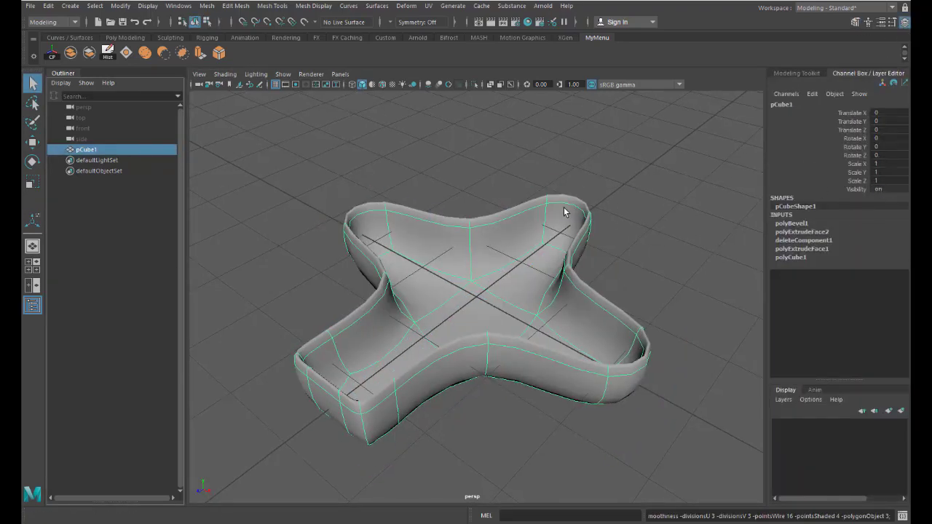
- Set polyBevel1's Fraction to 0.1 and turn the smooth preview back off
click(792, 222)
double_click(883, 248)
text(2)
key(Return)
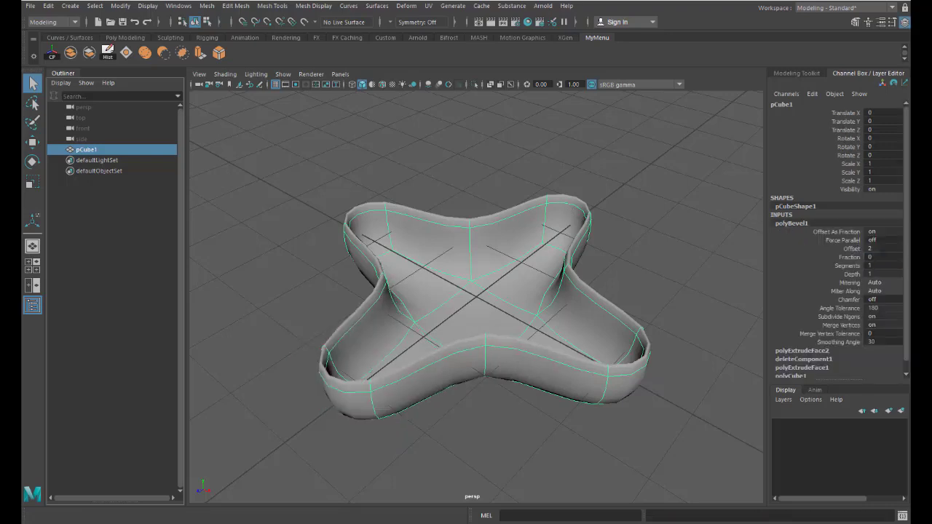
text(0.1)
key(Return)
key(1)
click(235, 5)
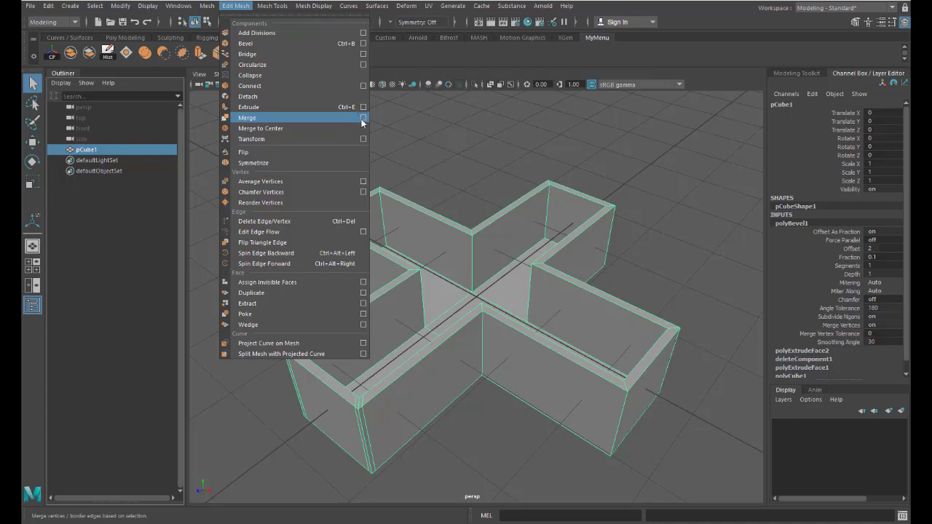
- Remove a custom MyMenu shelf tool and create a new polygon sphere, pSphere1
click(419, 60)
right_click(242, 58)
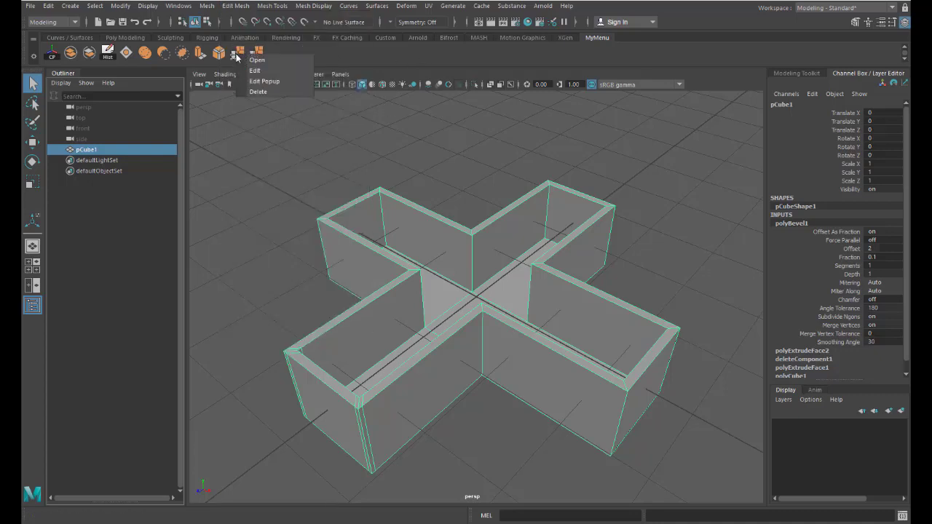
click(260, 90)
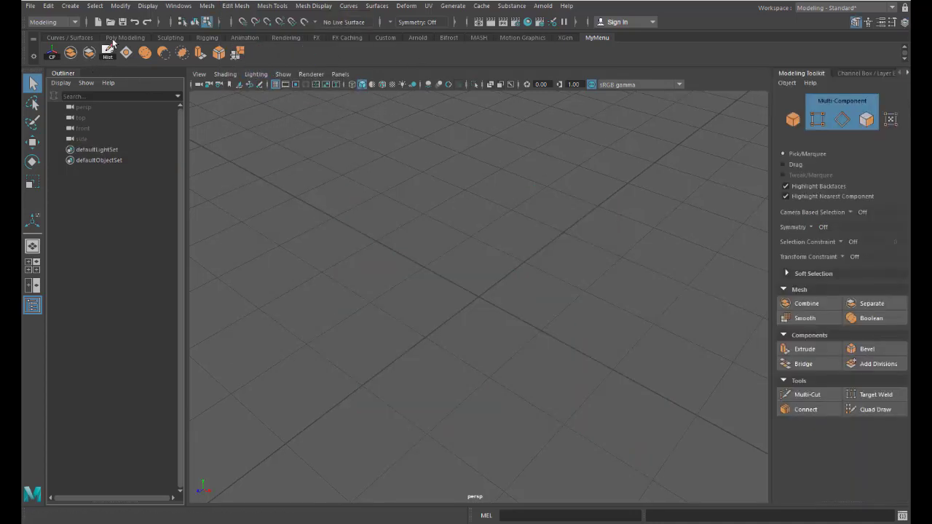
click(125, 37)
click(52, 53)
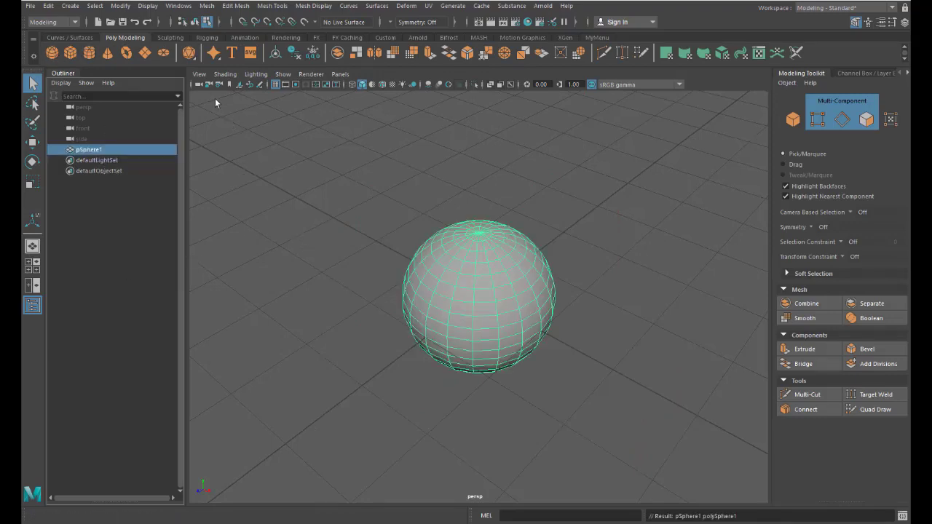
click(199, 84)
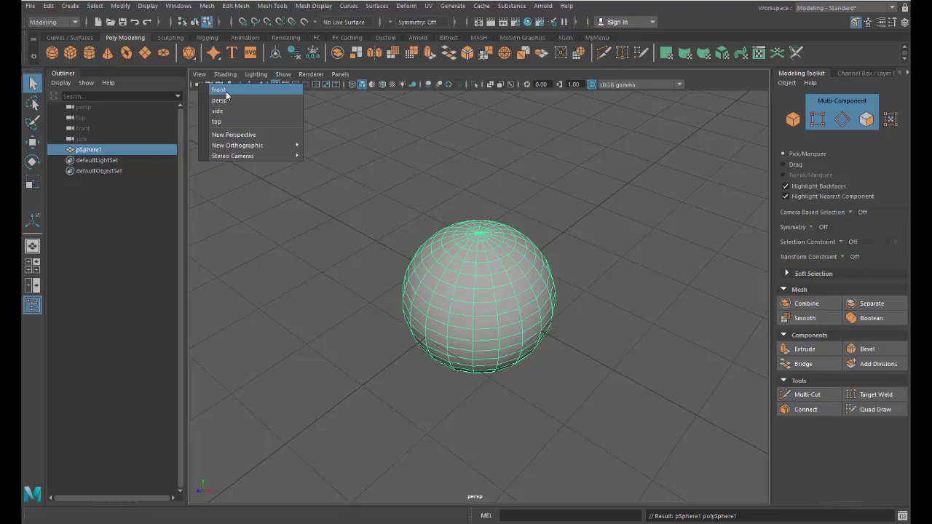
- In front view, delete the sphere's middle band of faces
click(226, 95)
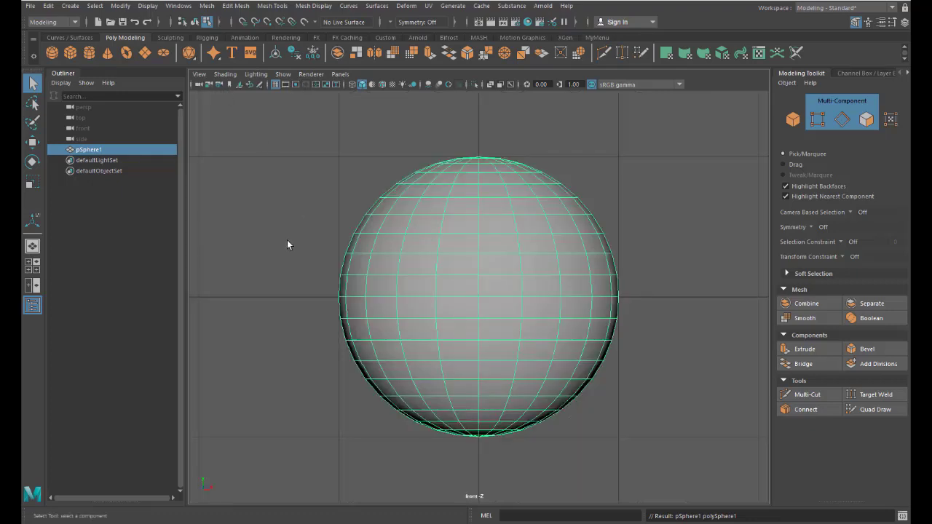
click(866, 119)
mouse_move(294, 260)
mouse_down()
mouse_move(343, 299)
mouse_move(662, 310)
mouse_up()
key(w)
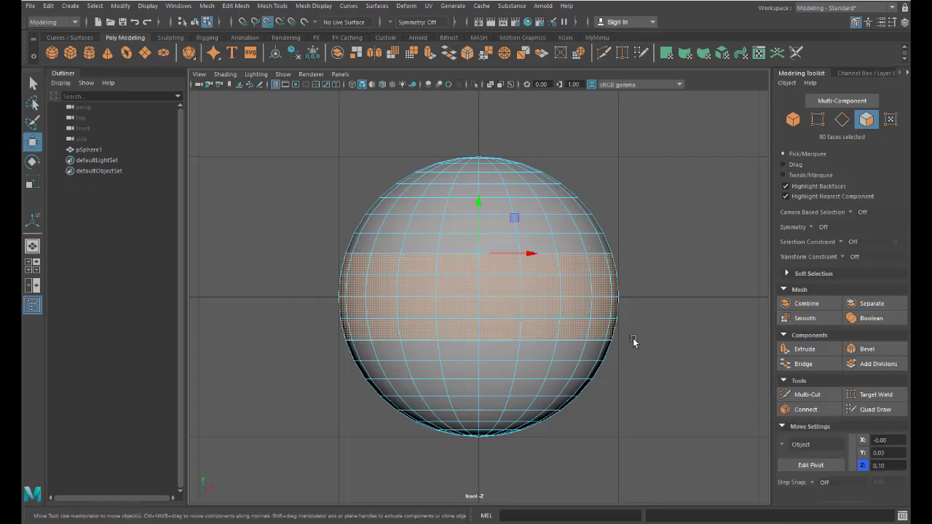
key(Delete)
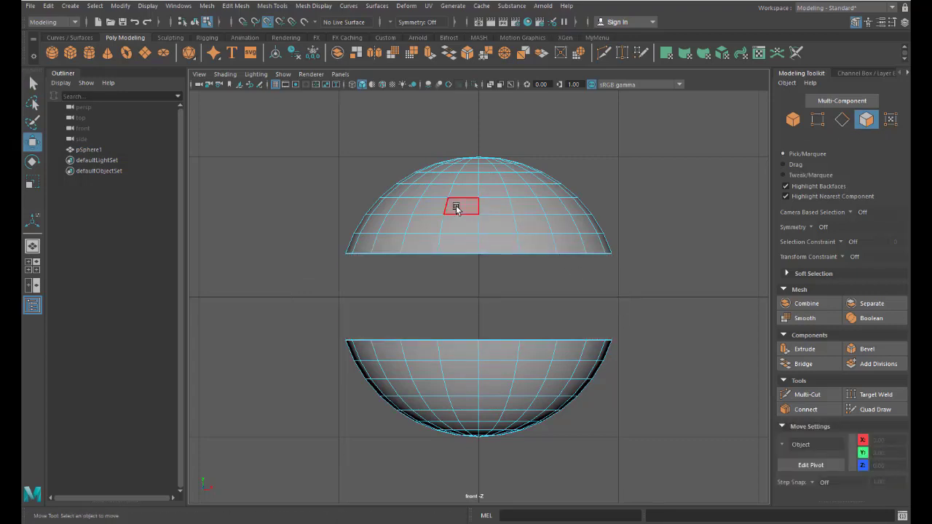
- Move the upper hemisphere's pivot to its left edge and lower it onto the lower rim
double_click(457, 210)
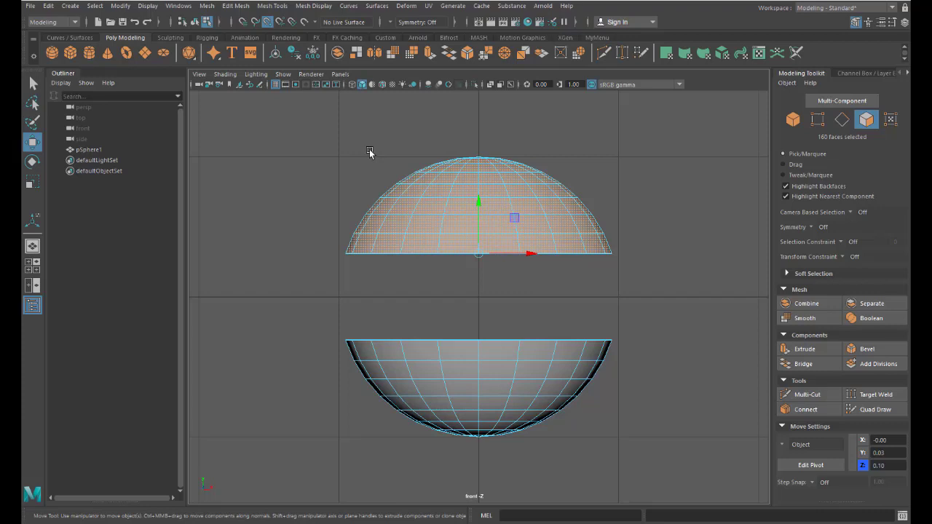
key(d)
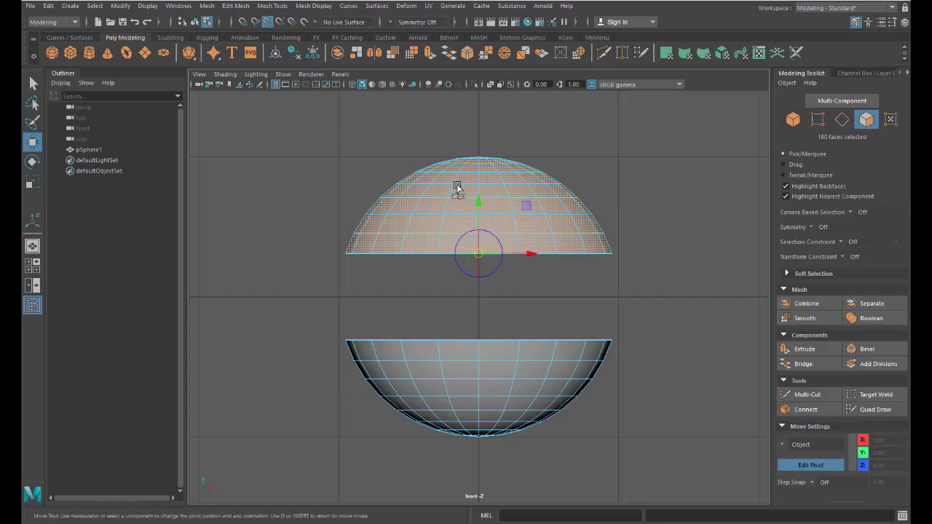
click(523, 254)
drag(523, 254, 345, 254)
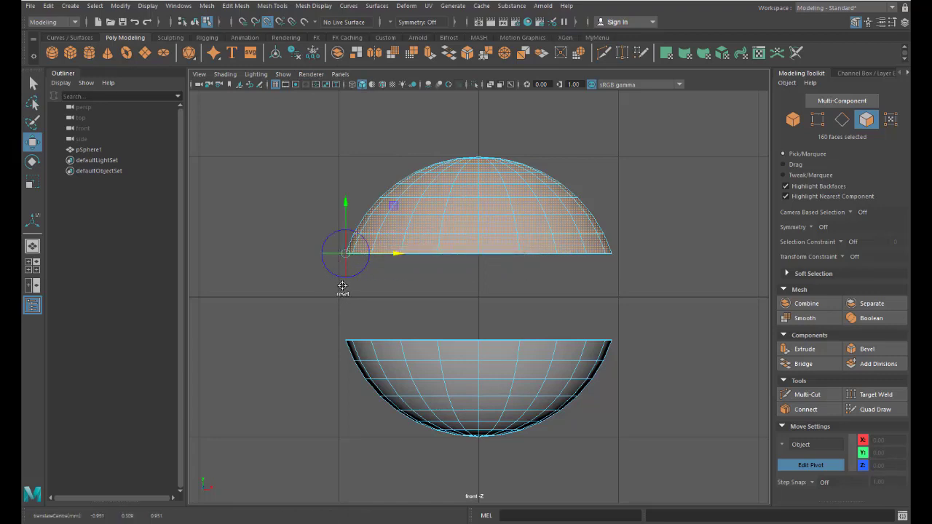
key(Insert)
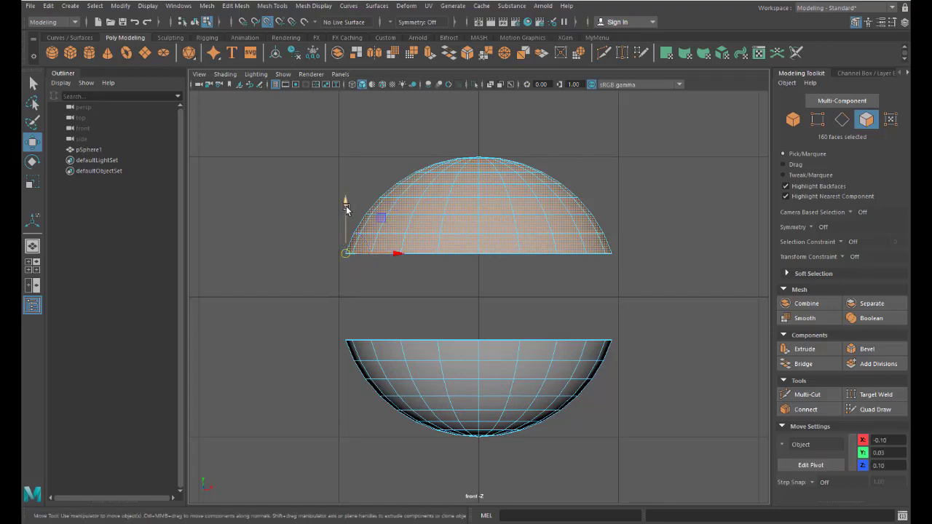
drag(347, 209, 346, 209)
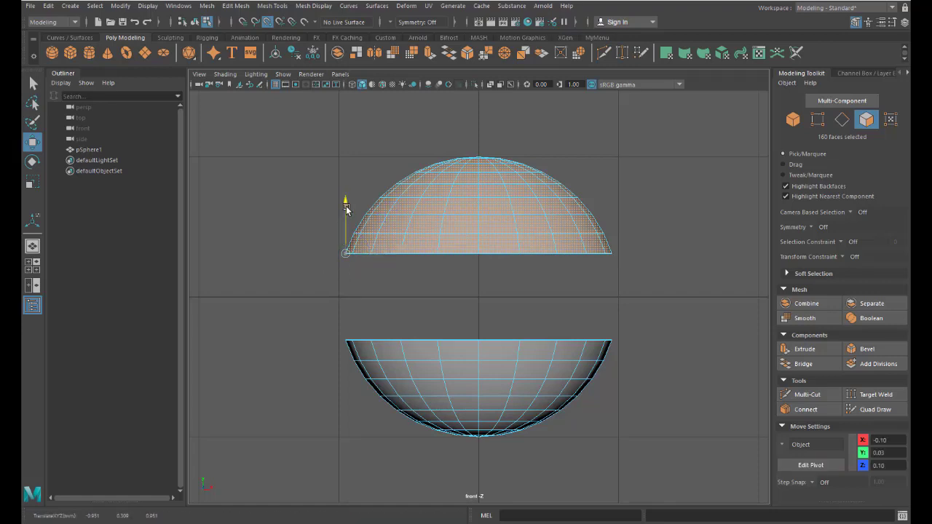
key(ctrl+z)
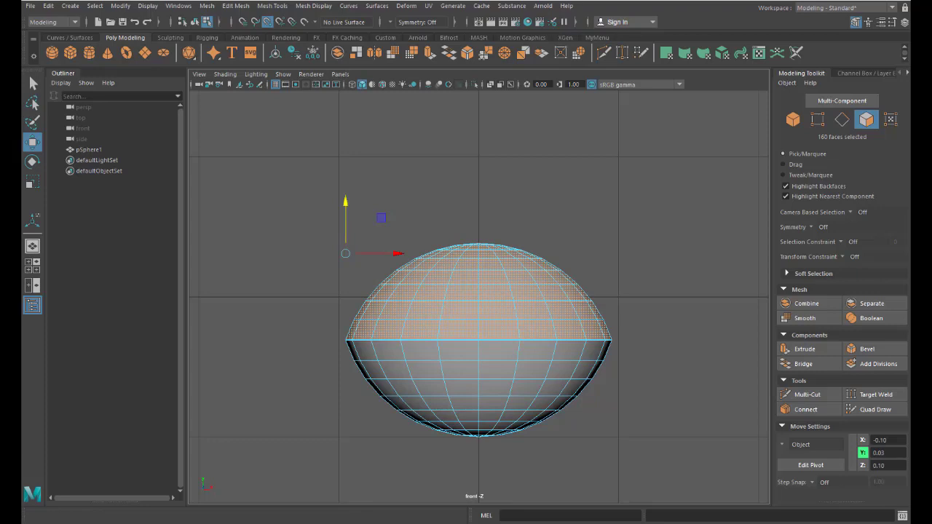
- Select the ring of vertices where the halves meet and open Merge Vertices options
click(817, 120)
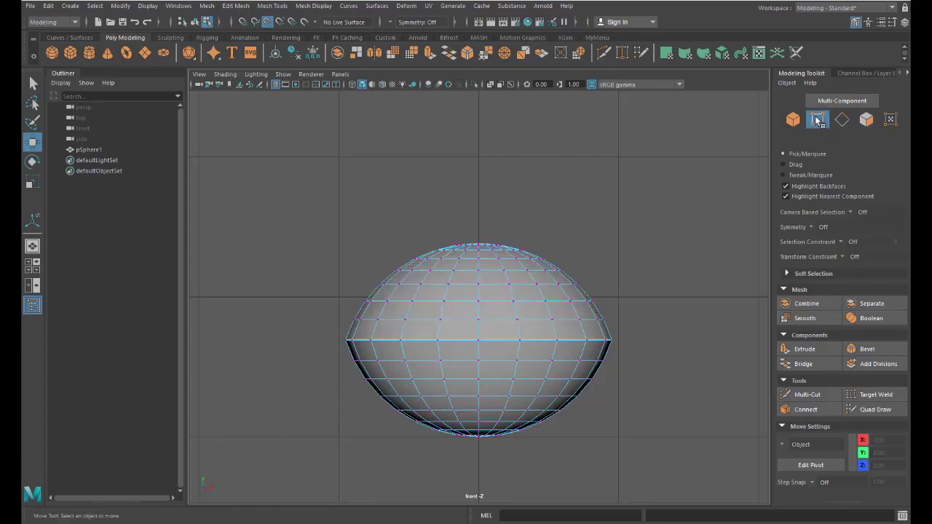
drag(313, 330, 656, 351)
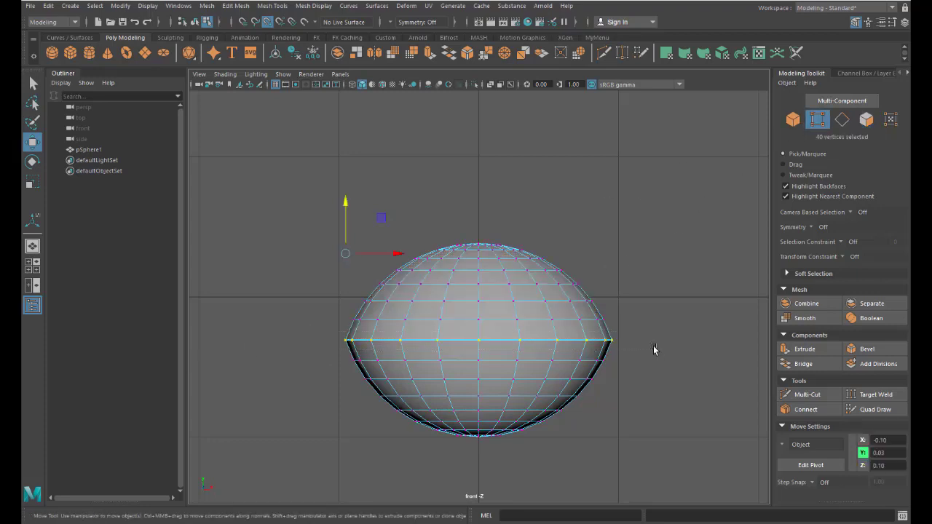
click(596, 38)
click(235, 6)
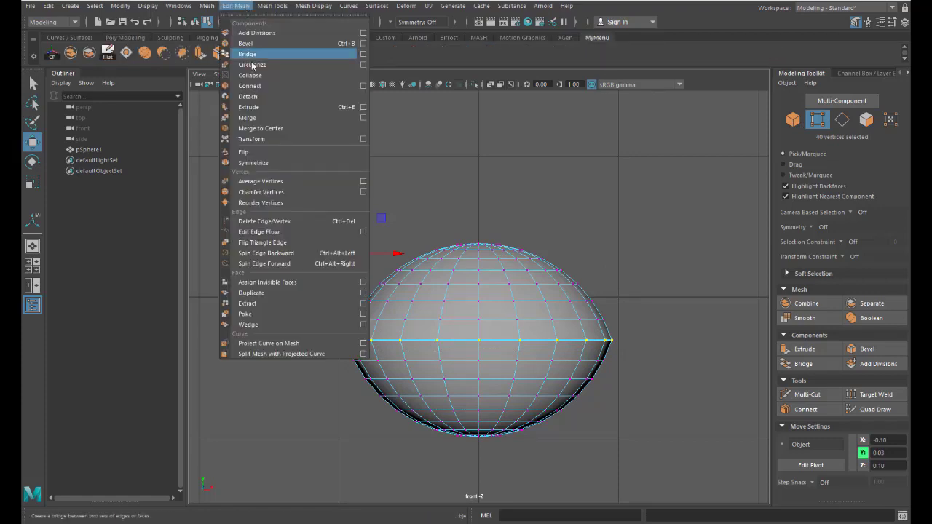
click(363, 118)
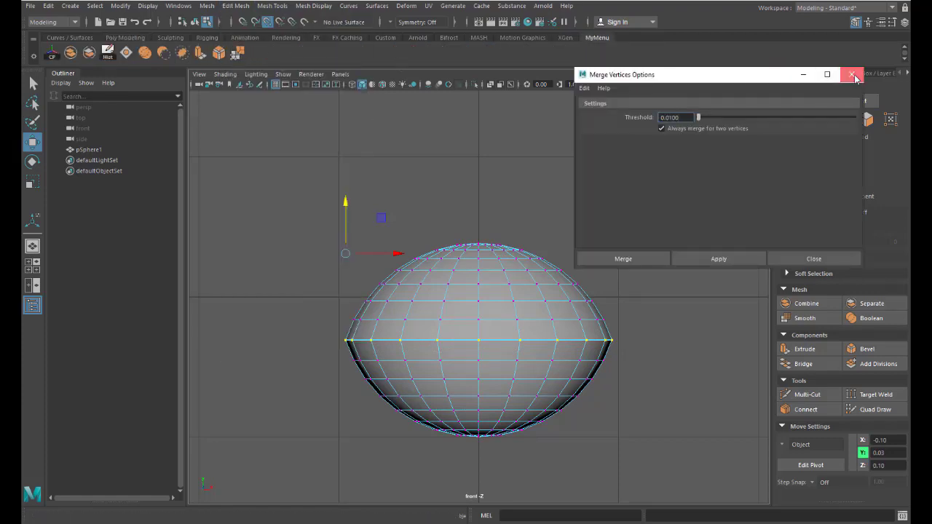
- Close the Merge Vertices options and pick a single sphere vertex instead
click(850, 74)
click(236, 56)
click(623, 259)
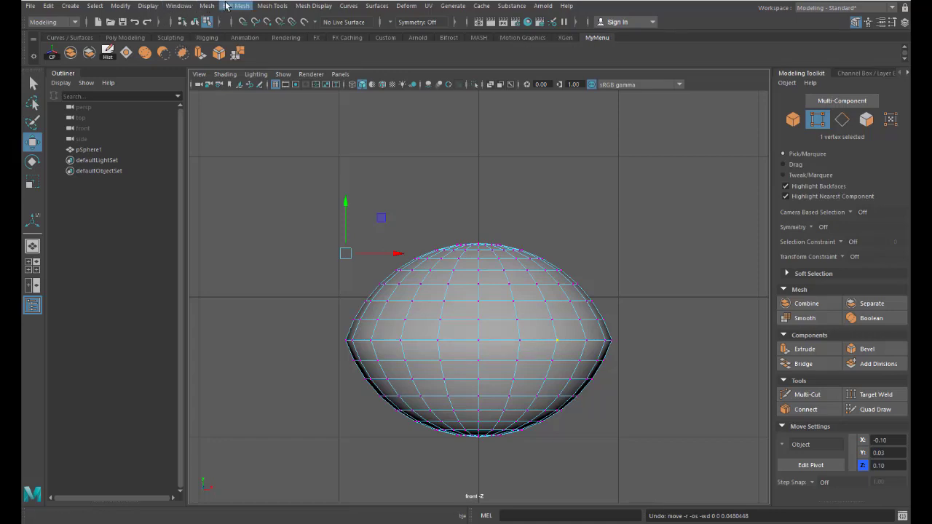
click(229, 5)
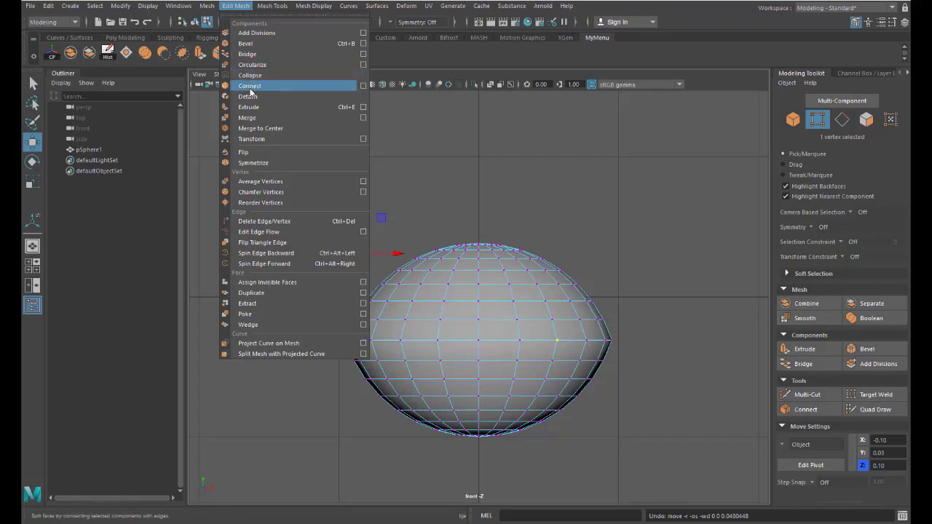
- Extract the top half, lift it, and inspect polySurface1 and polySurface2 in the Outliner
click(258, 304)
drag(345, 219, 352, 156)
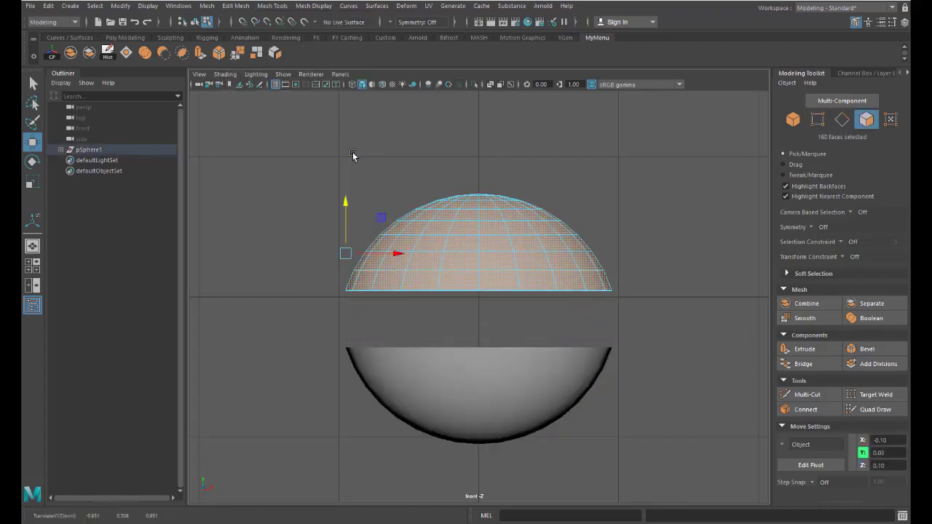
click(61, 149)
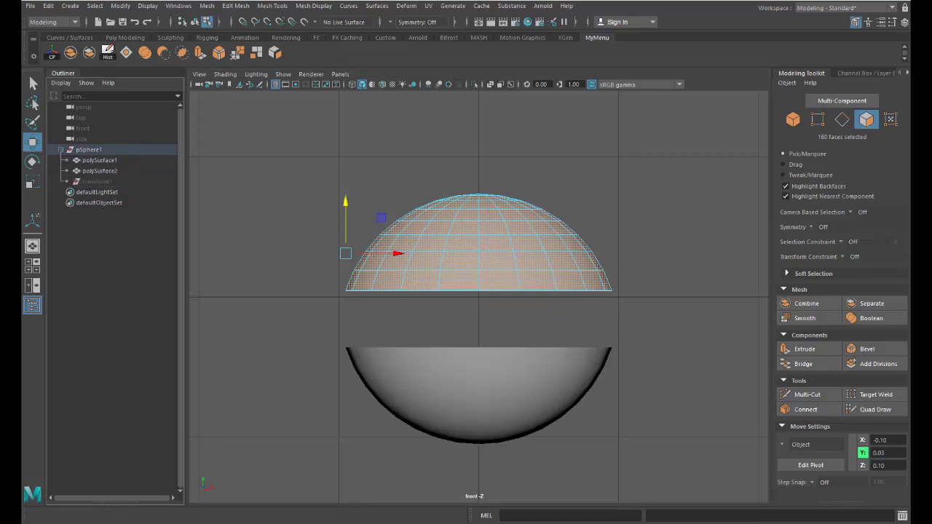
click(415, 371)
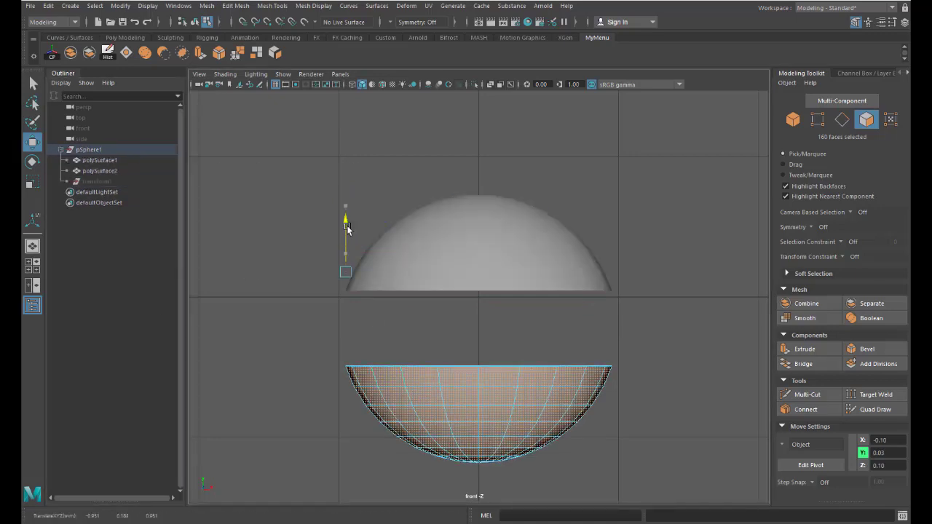
click(99, 160)
click(99, 170)
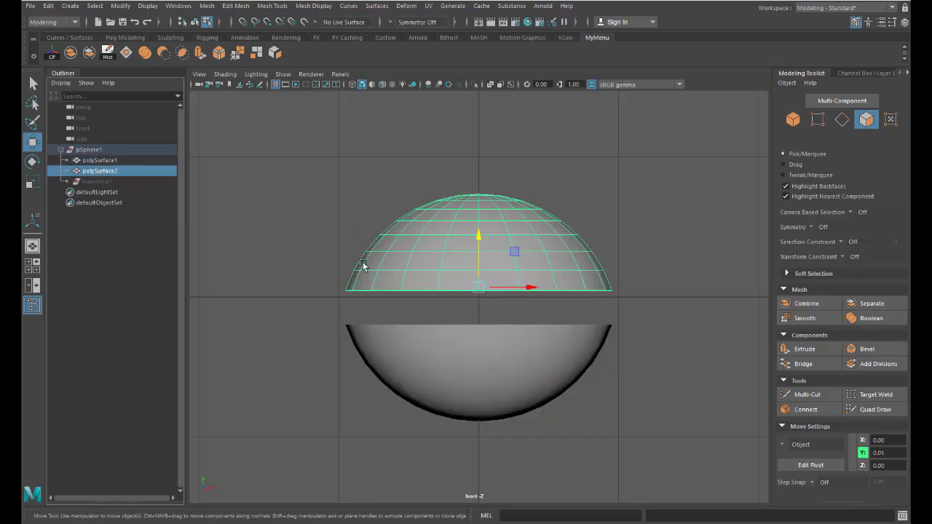
mouse_move(478, 239)
mouse_down()
mouse_move(478, 214)
mouse_move(484, 236)
mouse_up()
- Undo the extraction to make the sphere whole, then select its equator edge loop
key(ctrl+z)
key(ctrl+z)
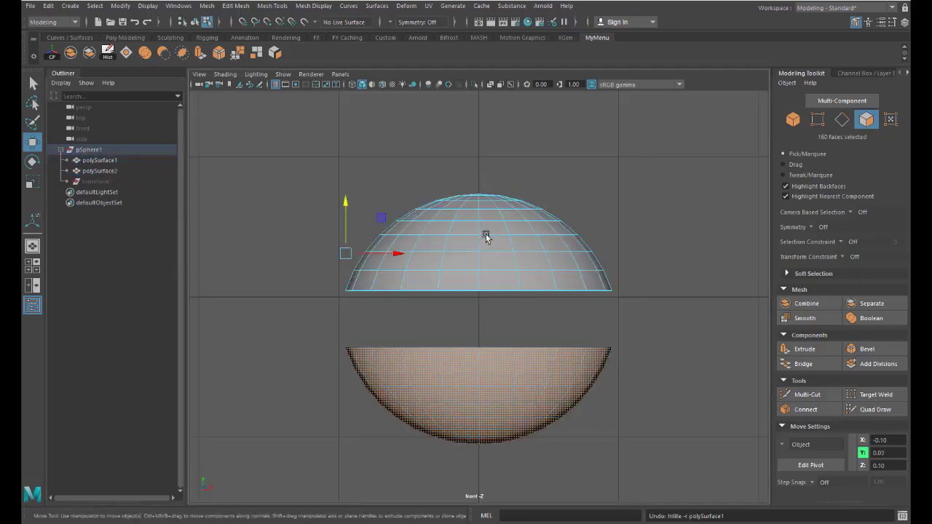
key(ctrl+z)
key(ctrl+z)
key(ctrl+z)
key(ctrl+z)
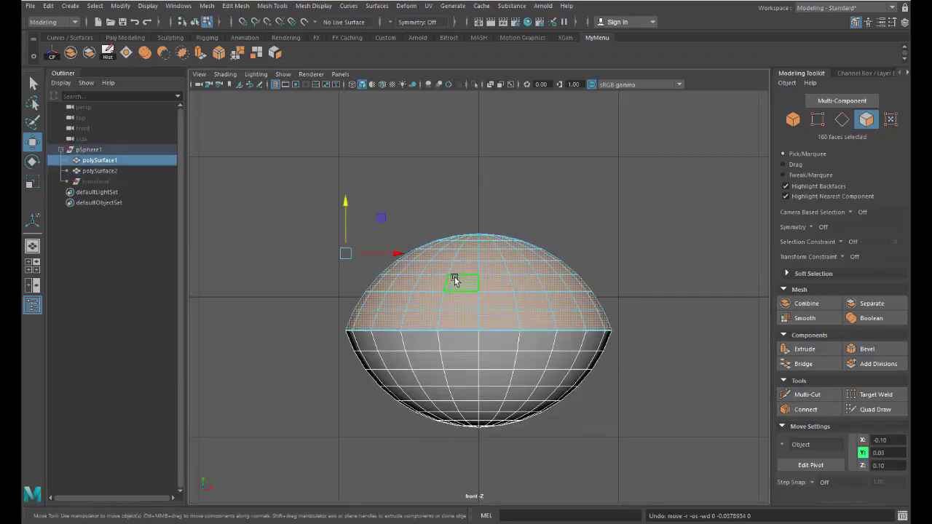
key(ctrl+z)
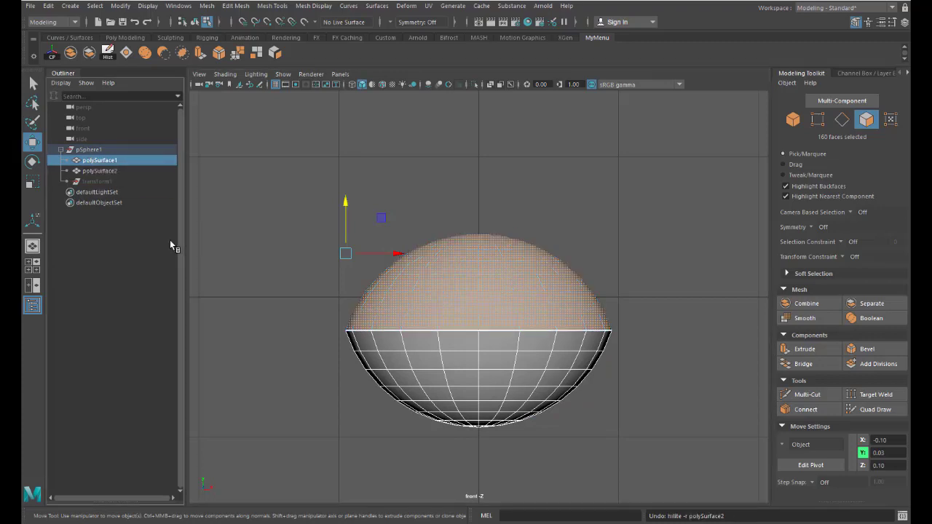
key(ctrl+z)
key(ctrl+z)
click(88, 149)
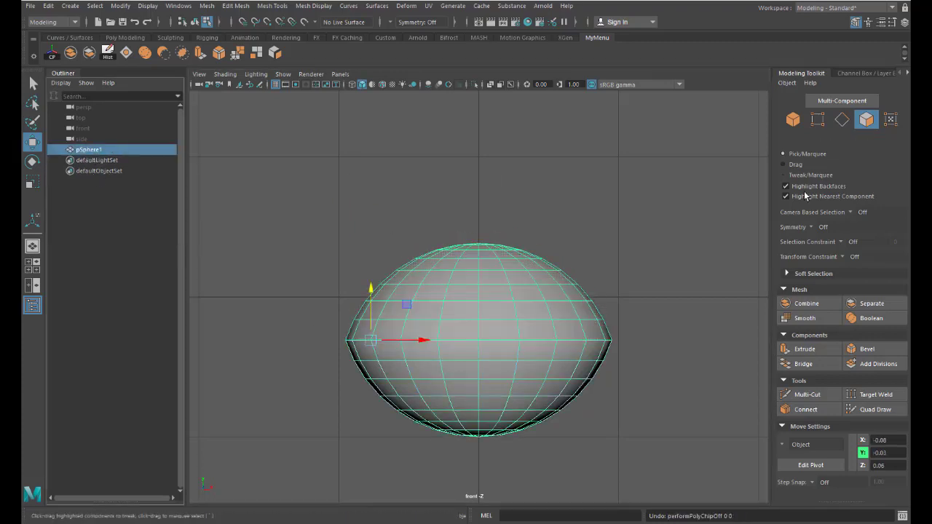
key(F10)
mouse_move(326, 324)
mouse_down()
mouse_move(635, 354)
mouse_move(626, 350)
mouse_up()
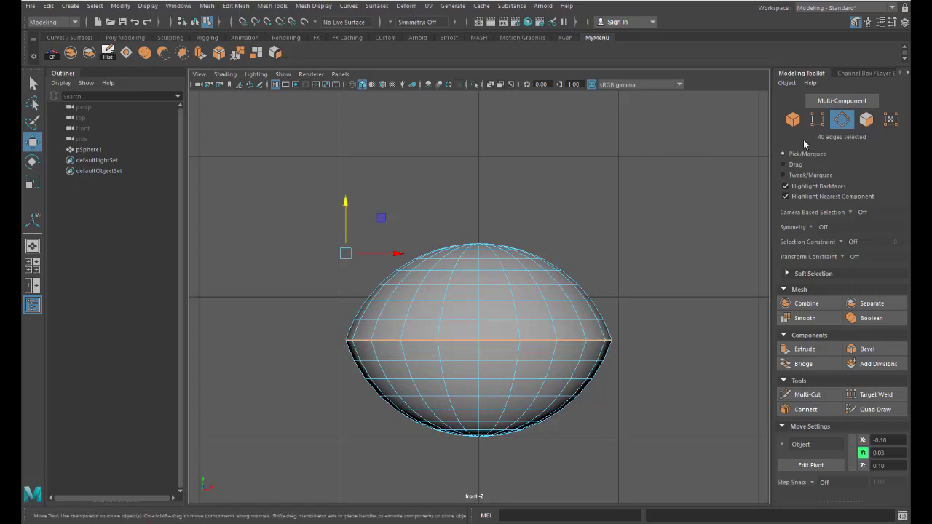
- Detach the sphere along its equator edge loop and move the top half upward
click(277, 52)
key(F11)
mouse_move(312, 184)
mouse_down()
mouse_move(520, 267)
mouse_move(627, 333)
mouse_up()
drag(348, 214, 355, 177)
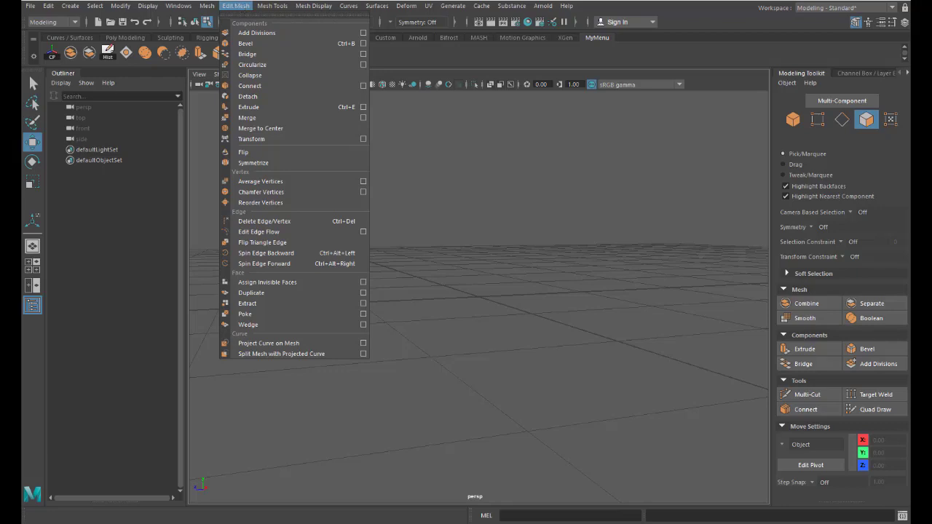
key(Escape)
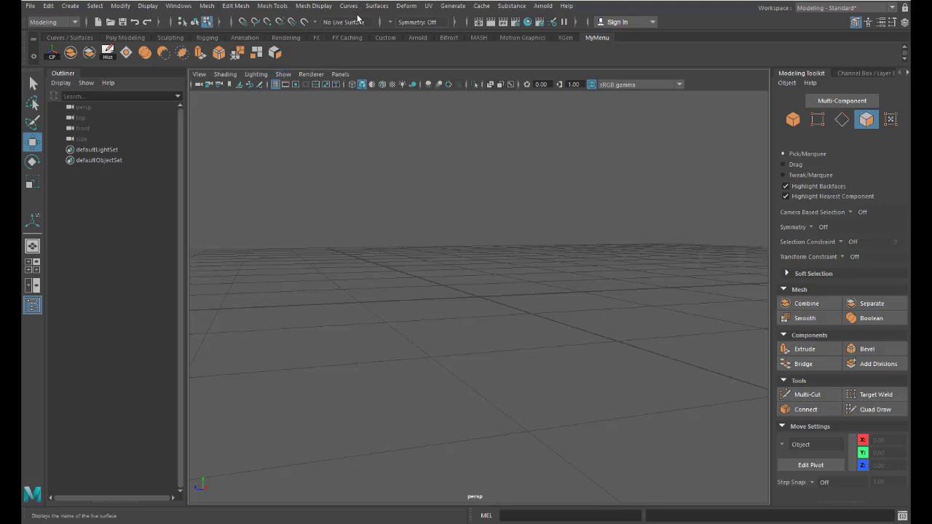
click(314, 5)
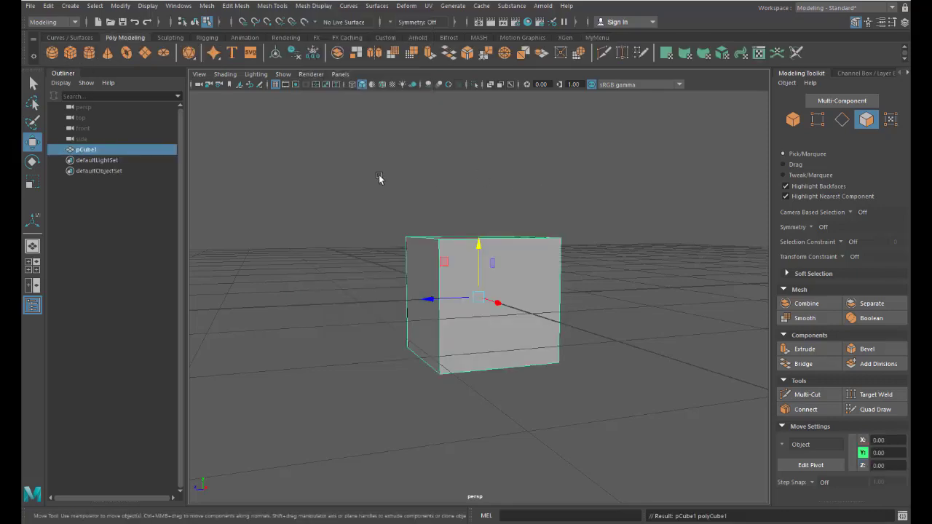
- In front view, select pCube1's four side faces, then return to perspective and extrude them
click(198, 85)
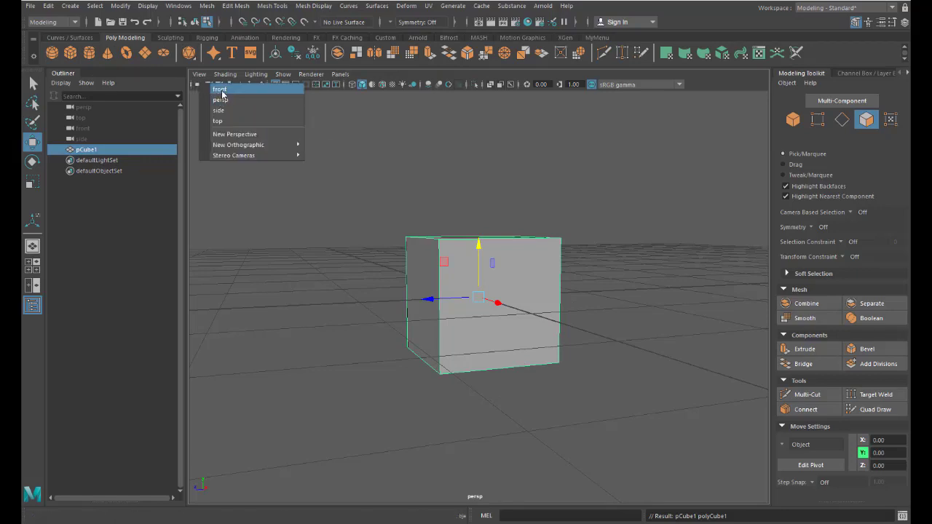
click(222, 90)
click(614, 312)
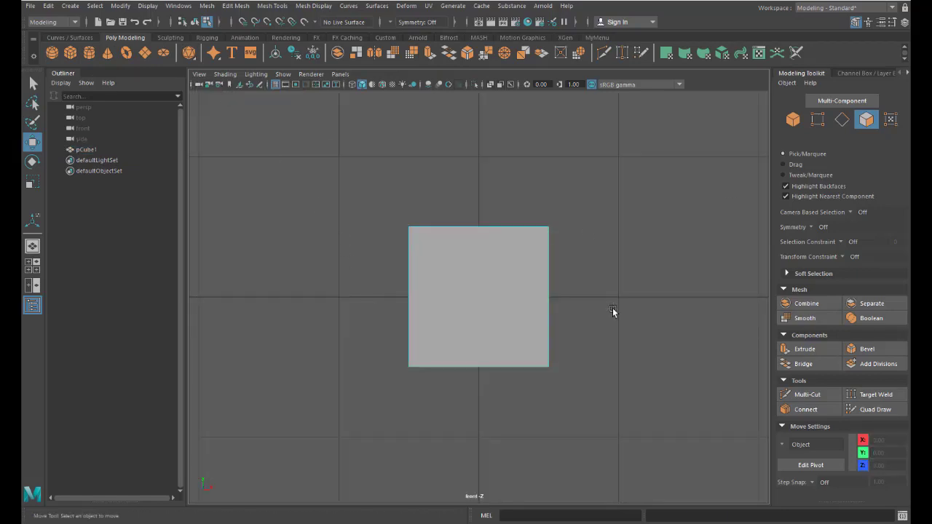
key(F8)
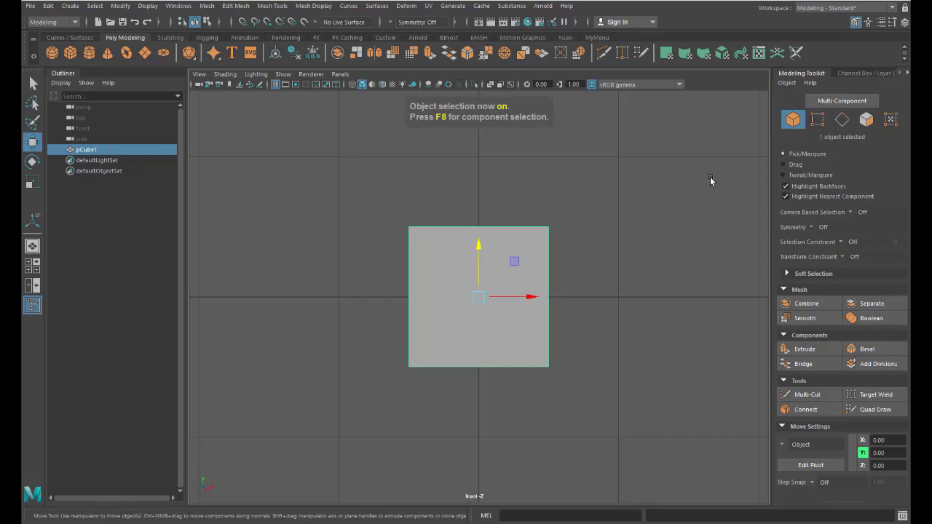
click(367, 286)
drag(367, 286, 603, 303)
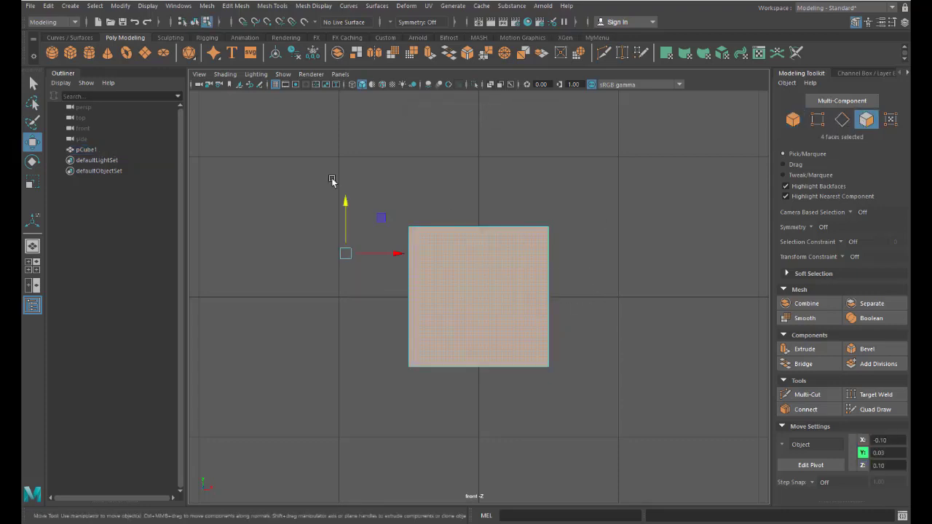
click(200, 85)
click(219, 103)
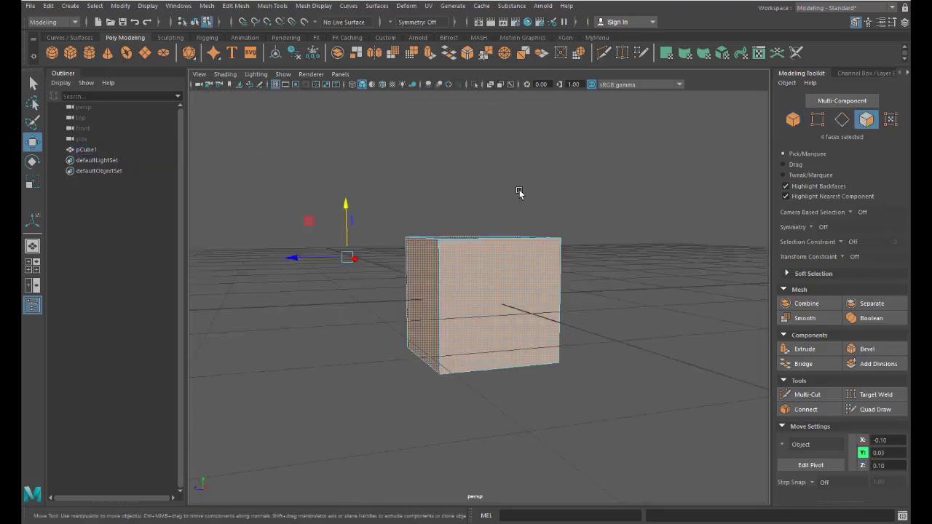
alt+drag(520, 193, 538, 205)
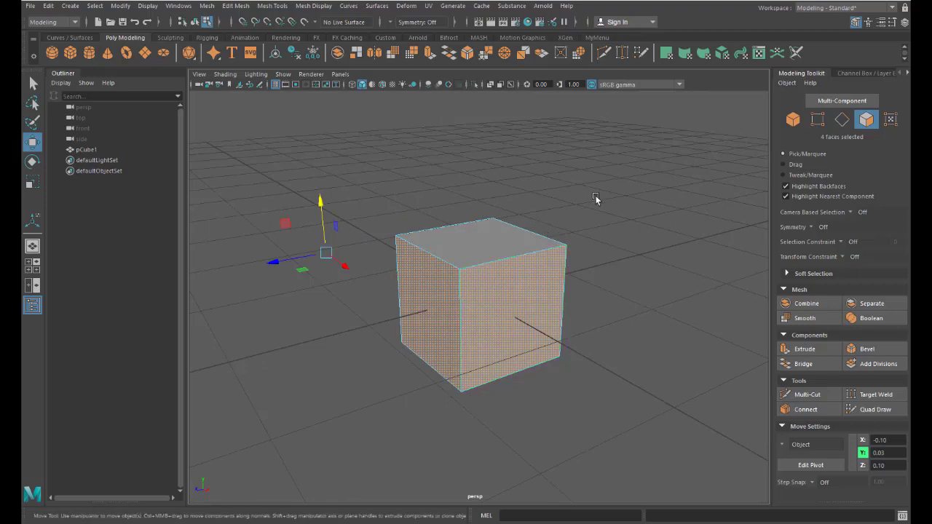
click(430, 58)
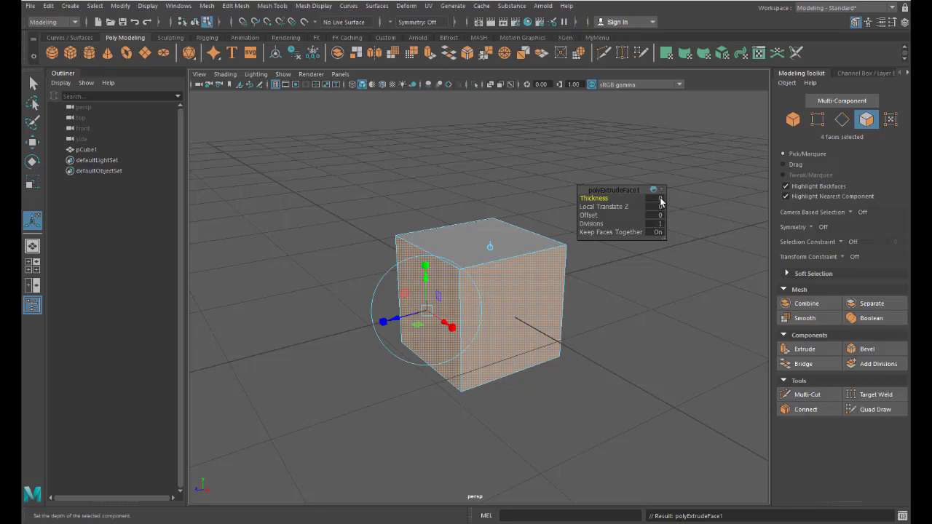
- Set the extrusion Thickness to 0.1 and turn Keep Faces Together off
click(904, 22)
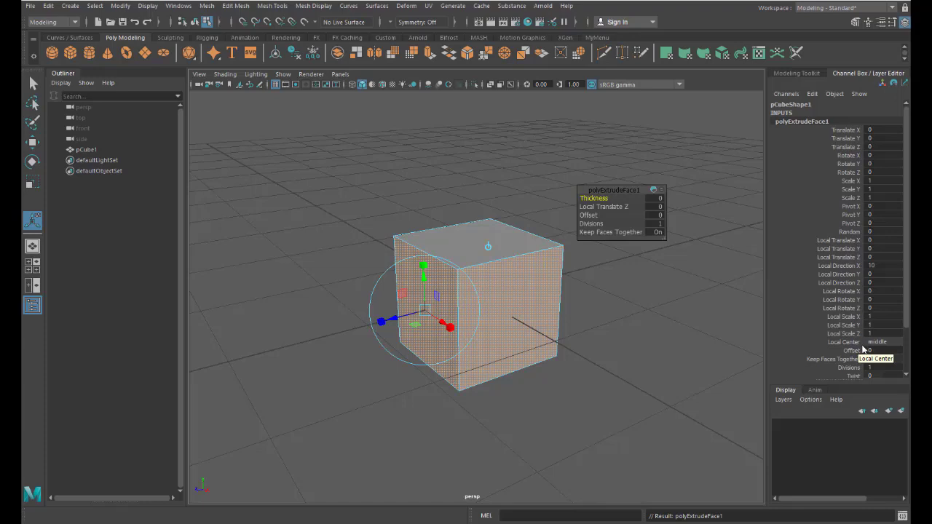
scroll(863, 350, down, 3)
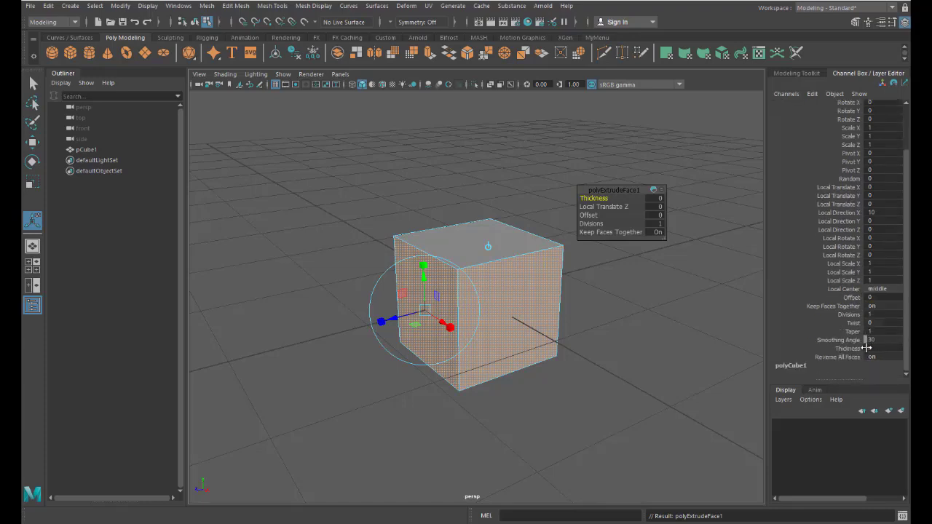
click(867, 348)
key(ctrl+z)
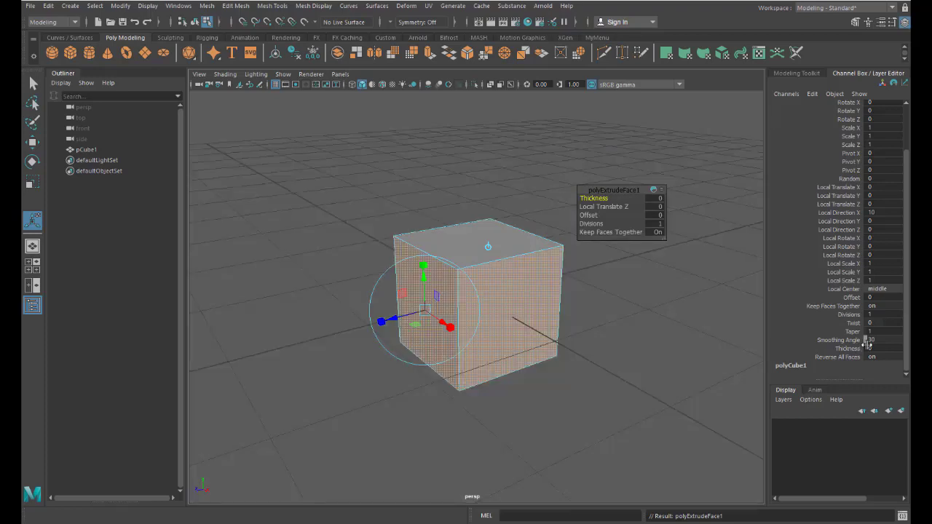
double_click(868, 349)
text(0)
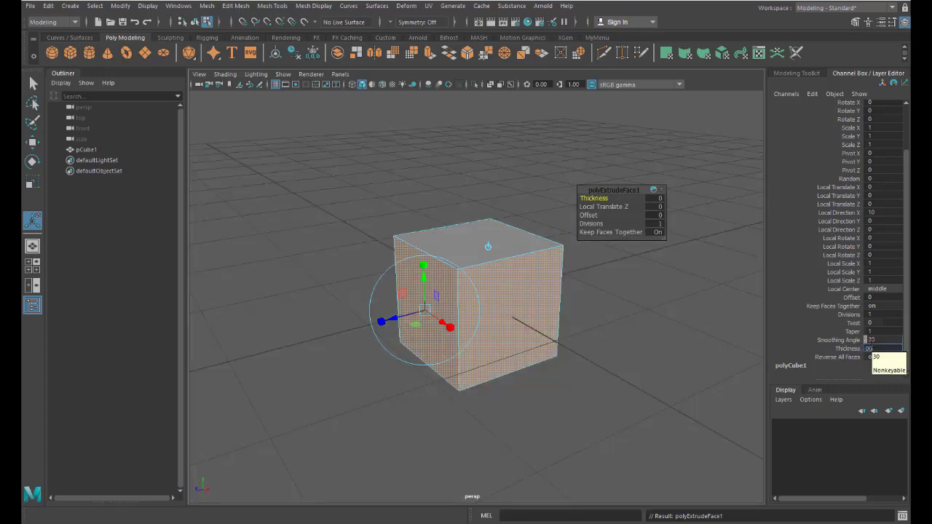
text(.002)
key(Return)
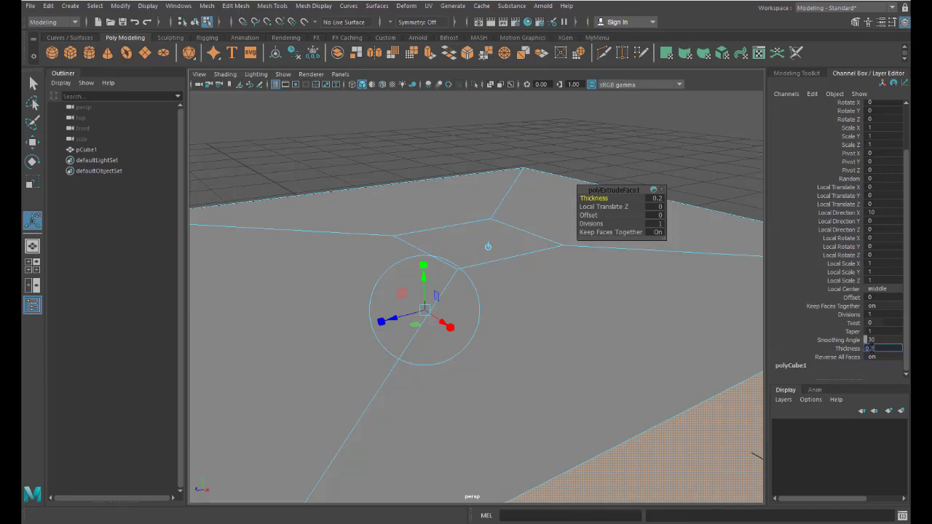
key(Return)
click(659, 233)
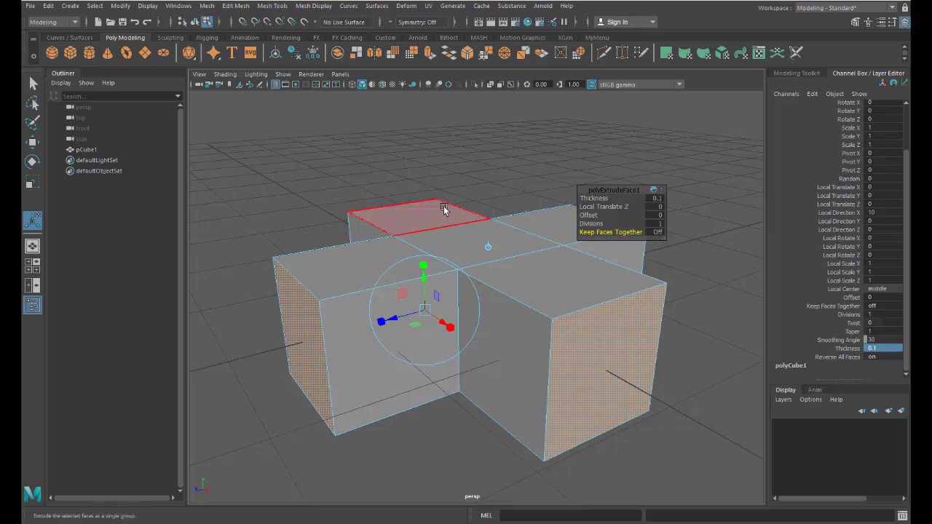
- Select the cross's five top faces: centre plus each arm
click(857, 23)
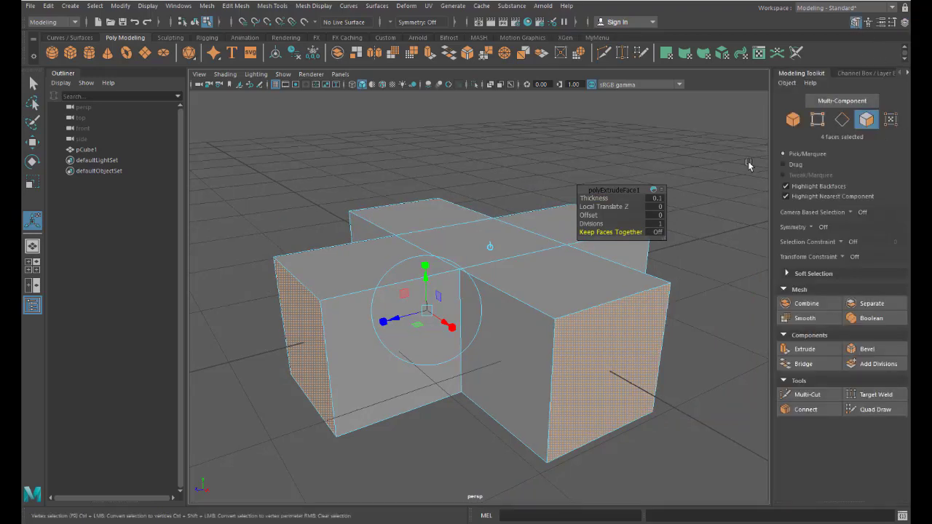
click(406, 215)
shift+click(447, 253)
shift+click(388, 271)
shift+click(562, 229)
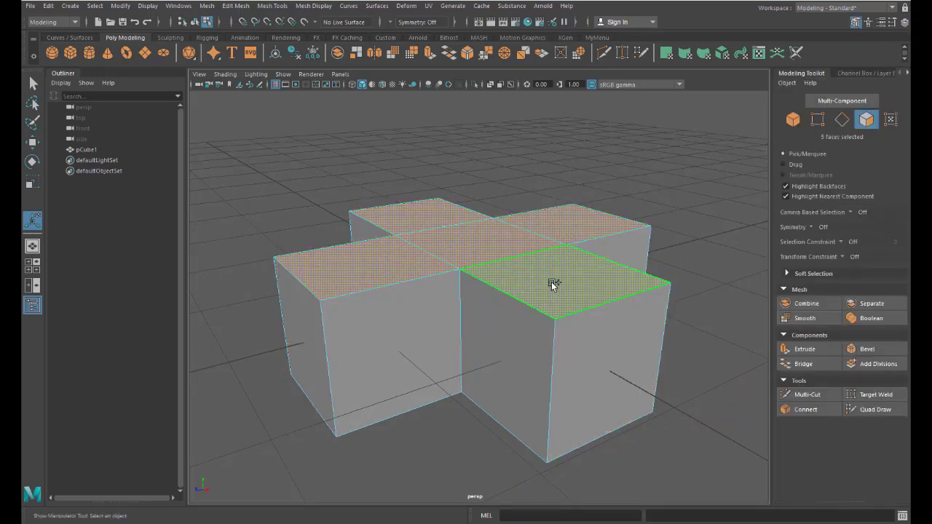
shift+click(552, 283)
- Delete the cross's top faces, then create a cylinder scaled wider and flatter
key(Delete)
click(88, 52)
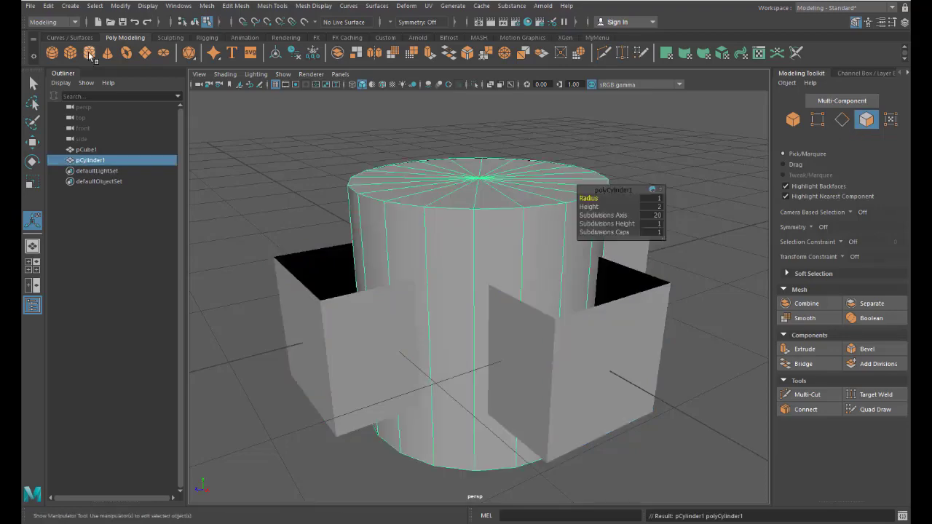
click(32, 182)
drag(478, 298, 665, 306)
drag(478, 252, 483, 291)
- Give the cylinder 12 axis subdivisions and a Y rotation of 15°
click(868, 73)
click(795, 223)
double_click(889, 248)
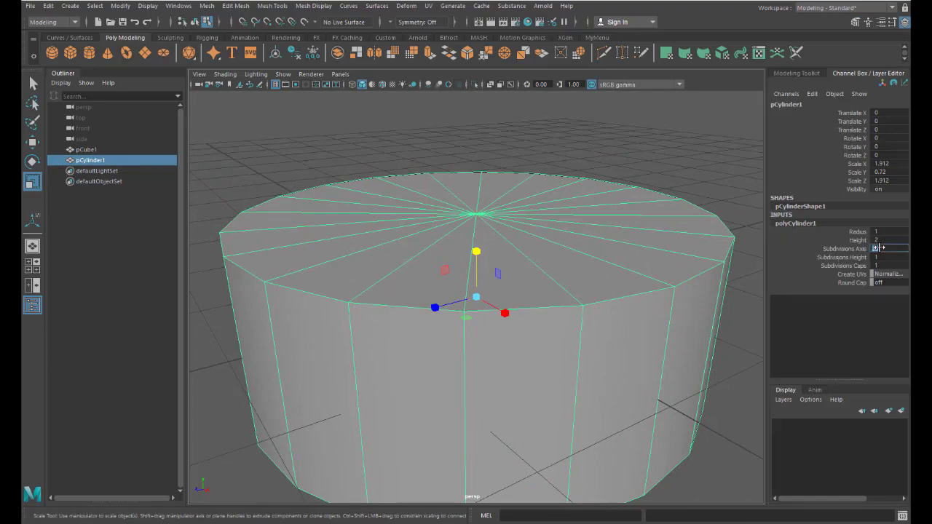
text(1512)
key(Return)
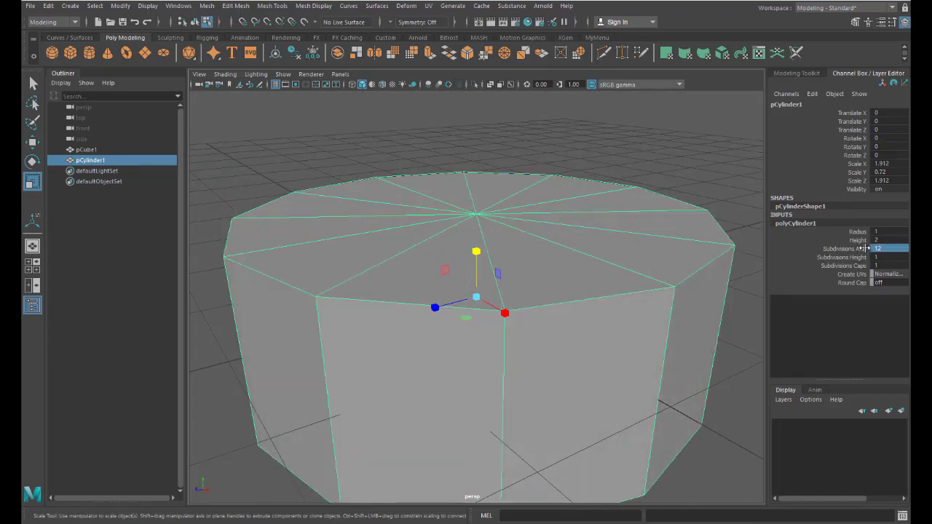
key(e)
drag(447, 312, 482, 321)
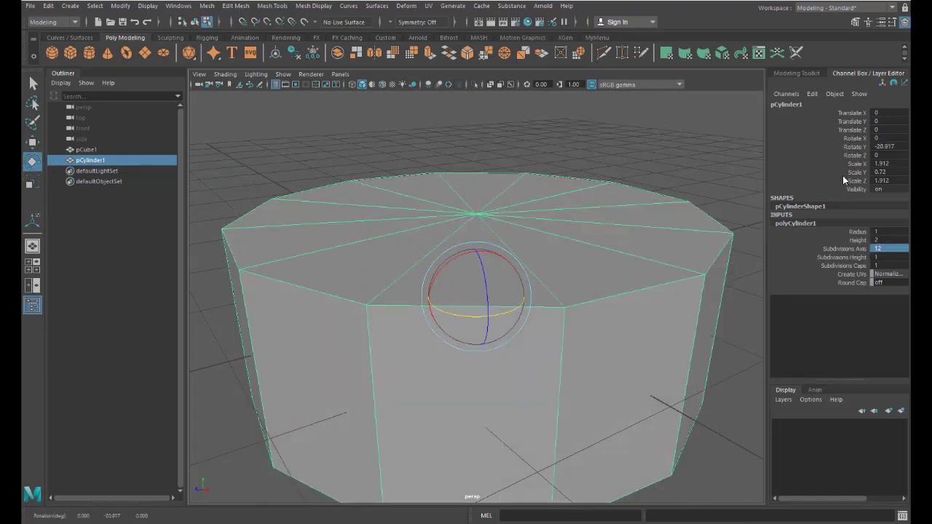
double_click(890, 147)
text(15)
key(Return)
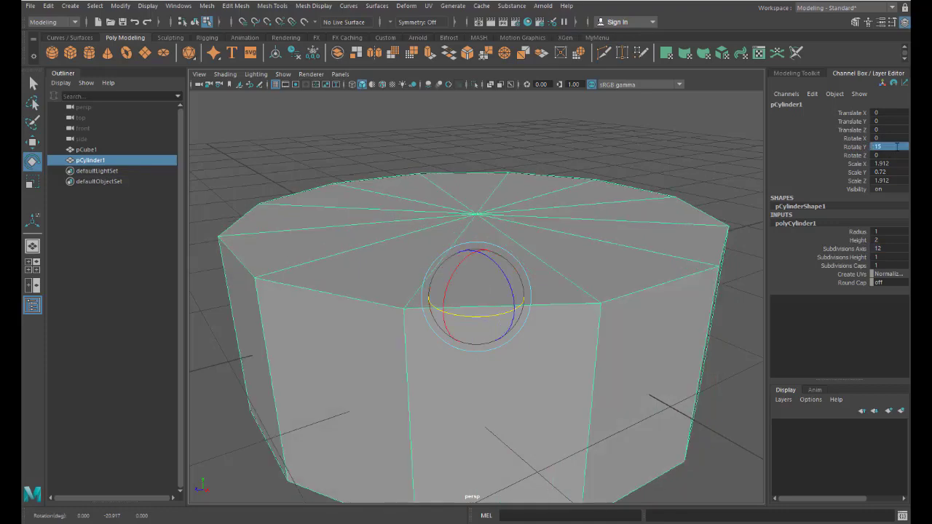
- Select and delete the cylinder's top cap faces
click(855, 23)
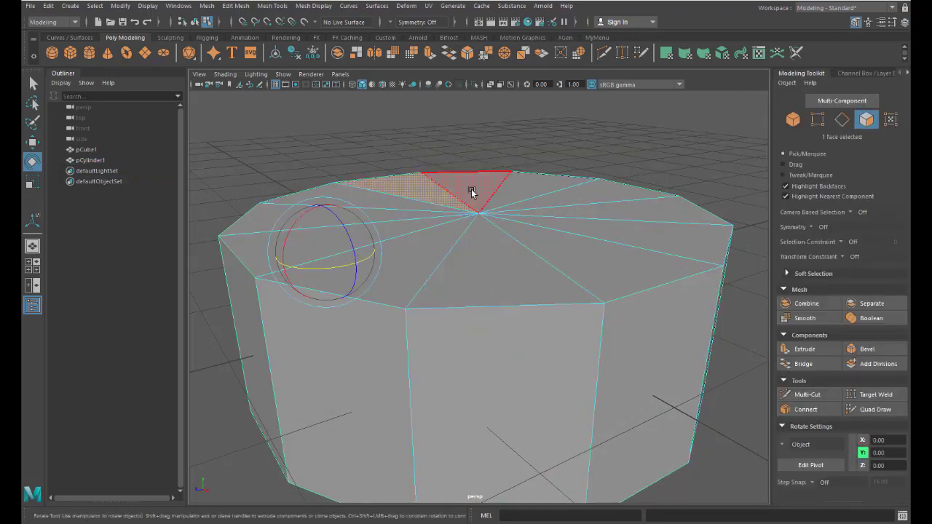
drag(435, 198, 549, 202)
shift+drag(507, 246, 385, 212)
key(Delete)
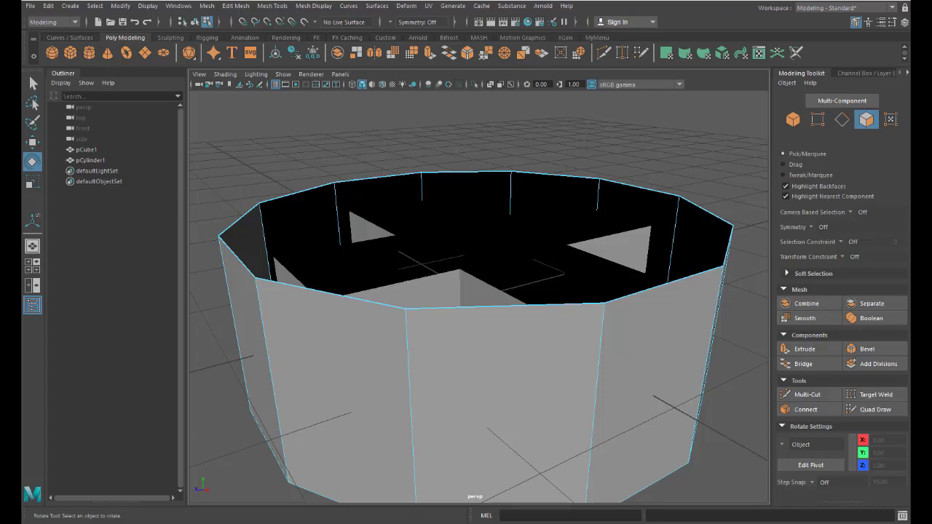
- Reverse the cross's normals with the MyMenu Reverse Normals tool and add pCylinder1 to the selection
key(F8)
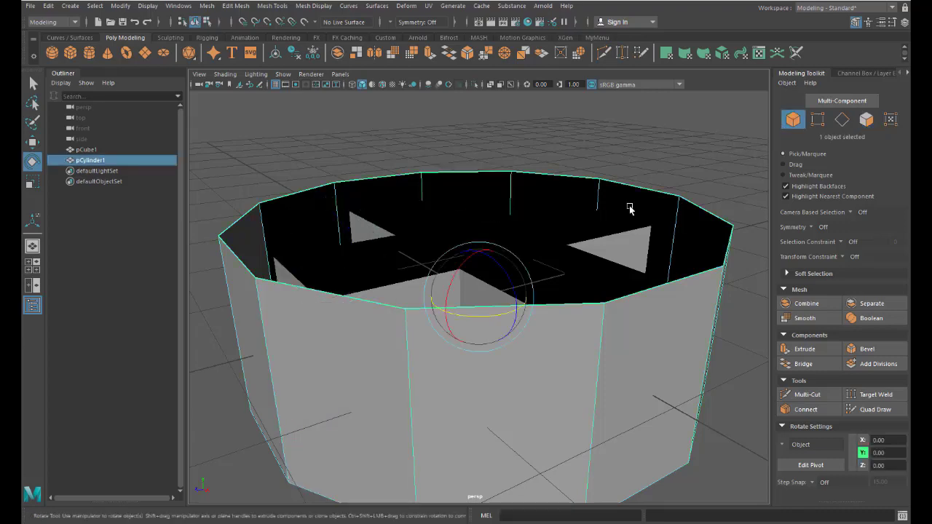
click(359, 263)
click(587, 39)
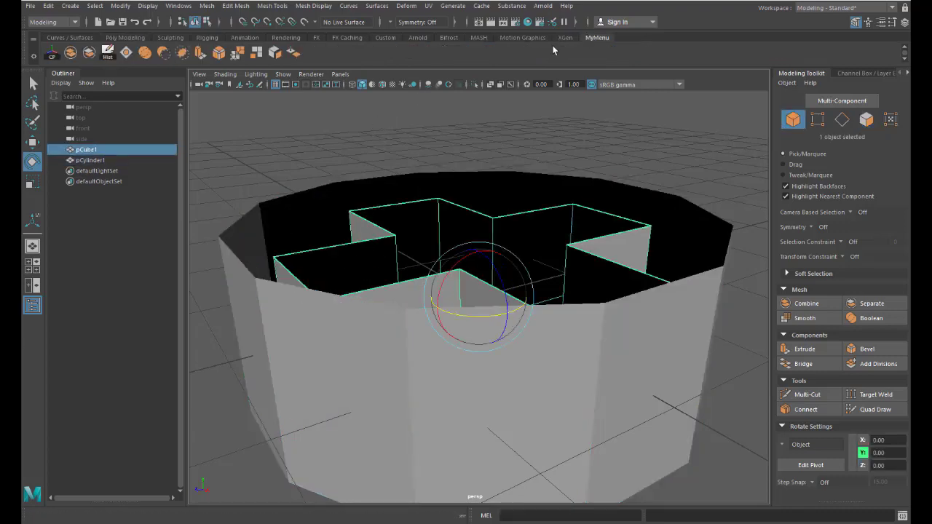
double_click(294, 52)
click(601, 259)
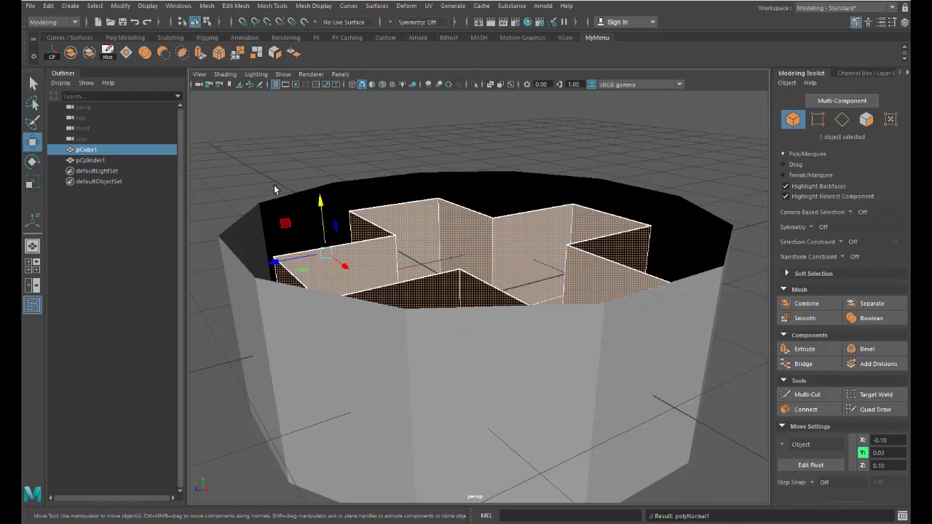
ctrl+click(100, 162)
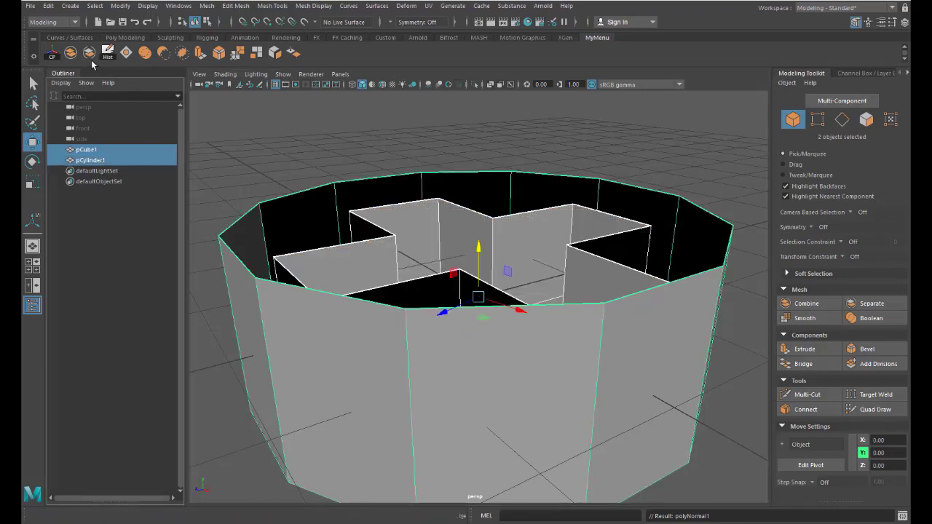
key(Insert)
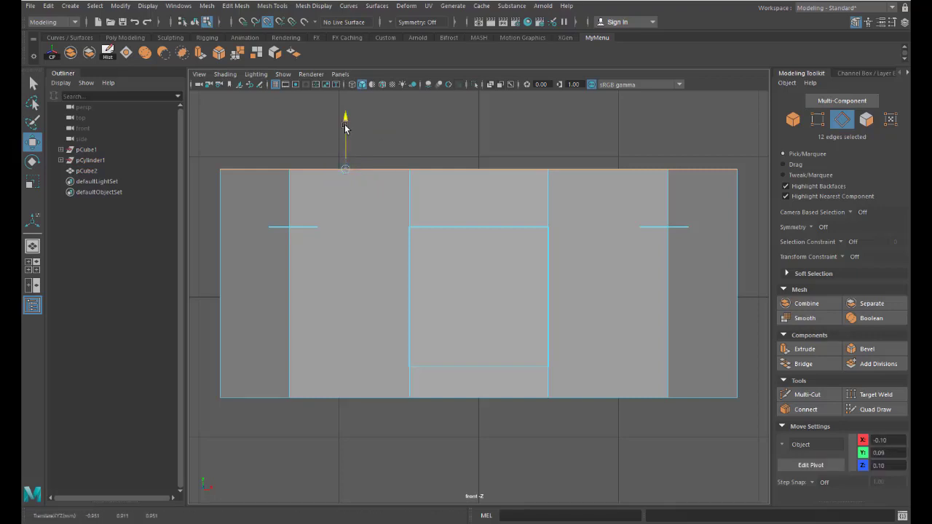
- Lower the cross's 12 top edges and bridge them to the cylinder's rim with new faces
drag(345, 129, 347, 132)
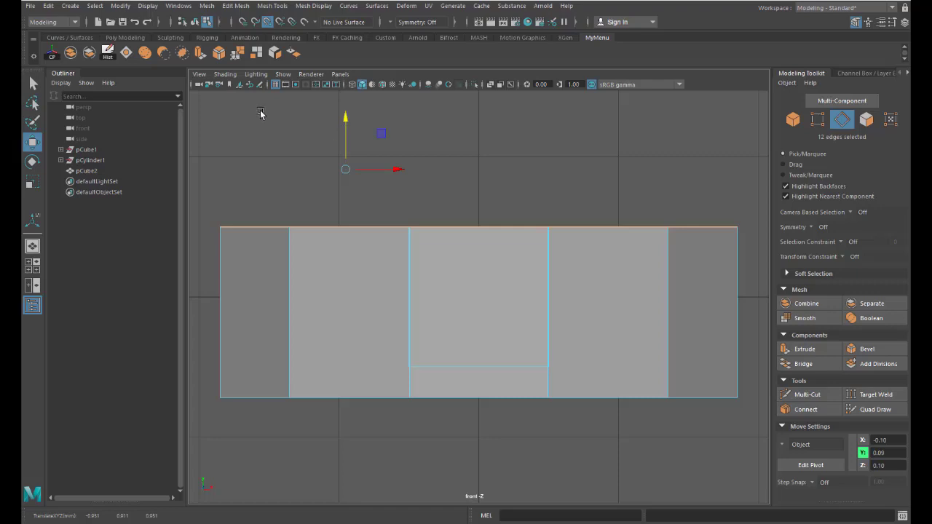
right_click(197, 86)
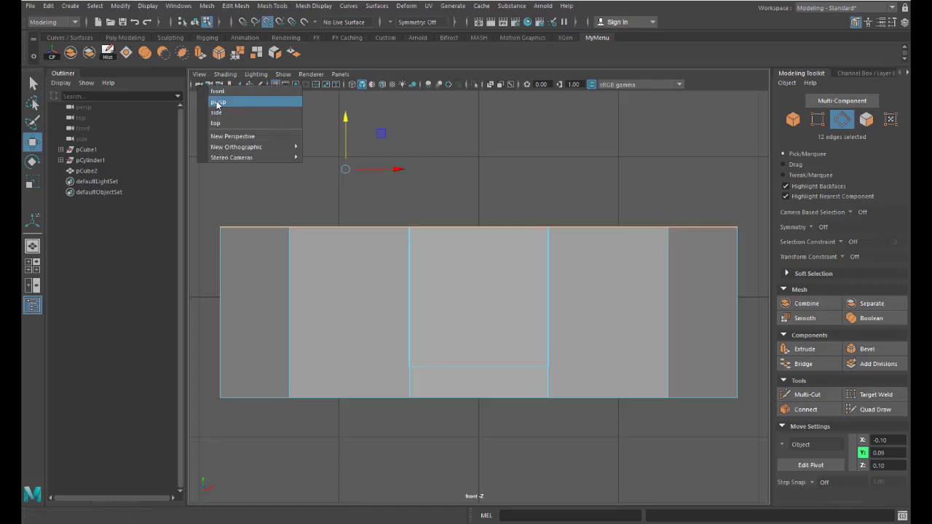
click(218, 102)
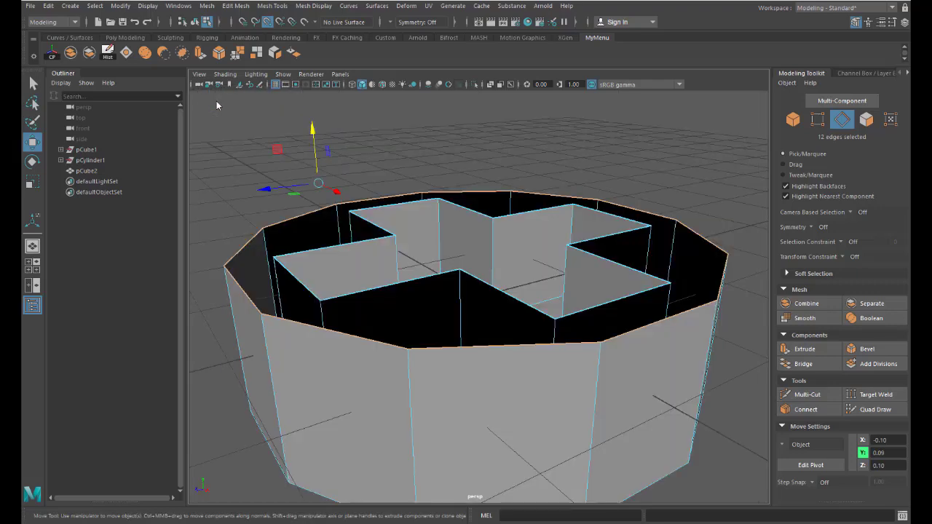
shift+double_click(297, 251)
click(786, 365)
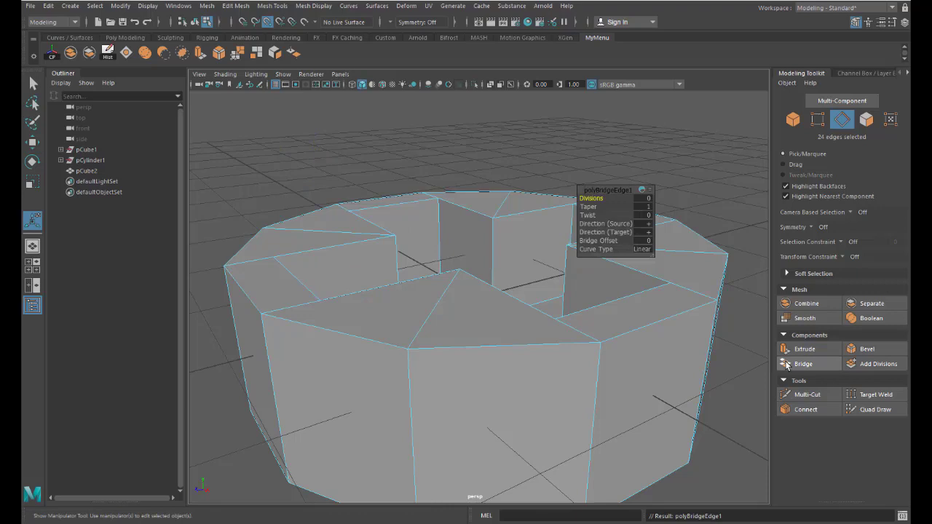
click(272, 6)
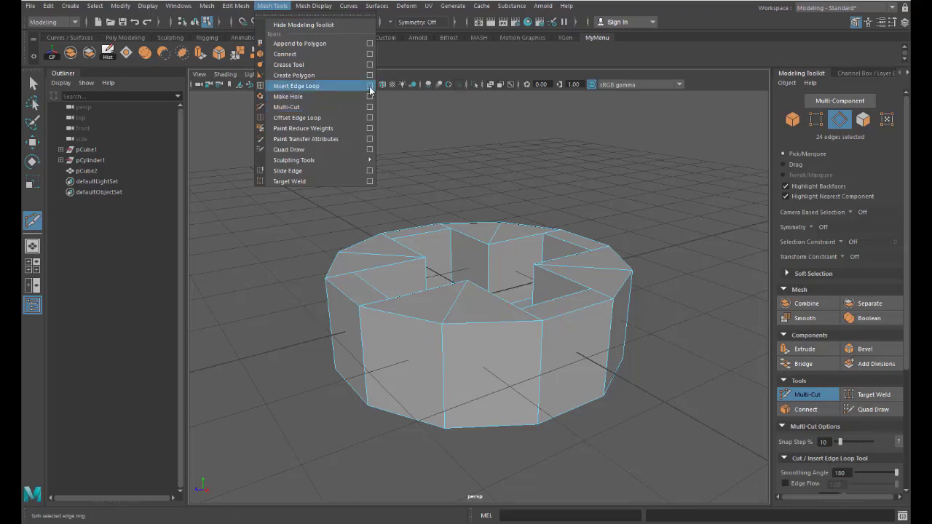
- Use Multi-Cut to slice horizontal cut lines around the bridged ring's outer side faces
click(406, 60)
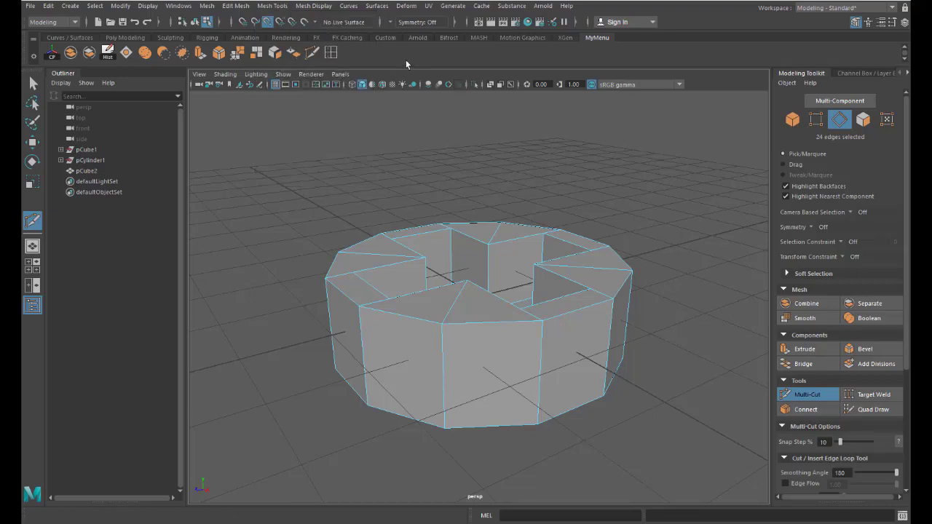
click(308, 52)
key(q)
click(362, 335)
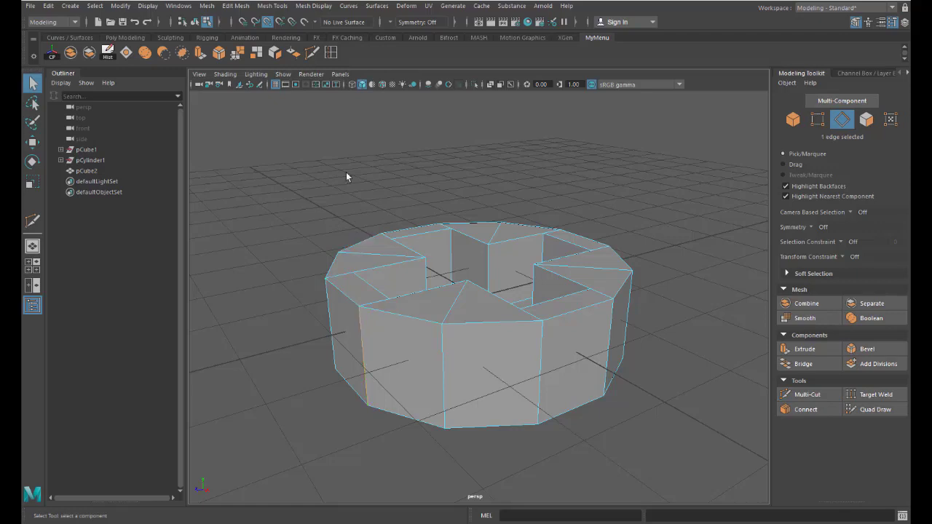
click(311, 51)
click(362, 349)
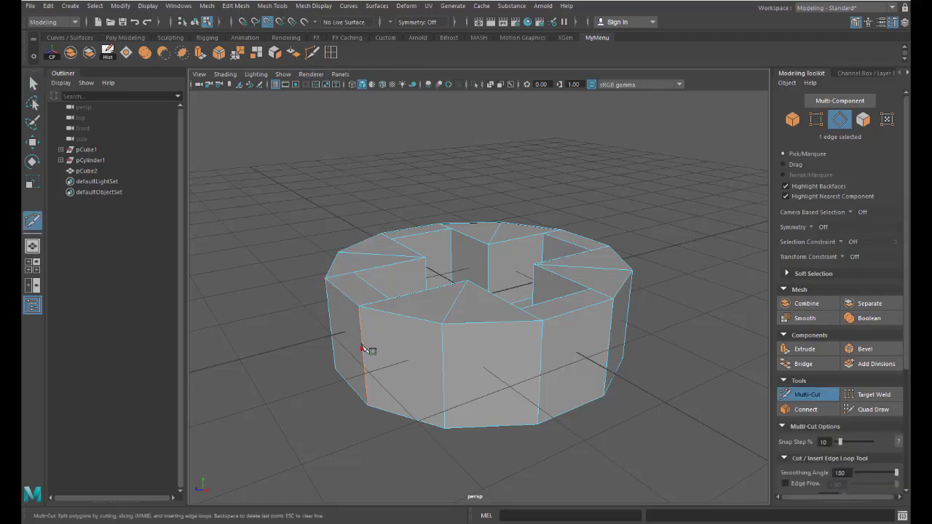
click(443, 375)
click(541, 348)
click(541, 345)
click(540, 394)
- Insert four extra edge loops across the pPlane1 grid
key(Return)
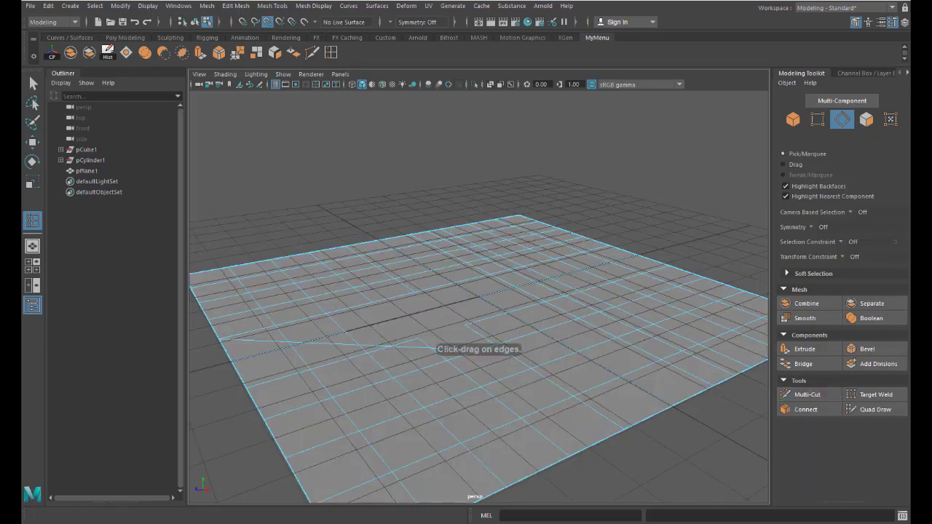
shift+right_drag(337, 315, 364, 338)
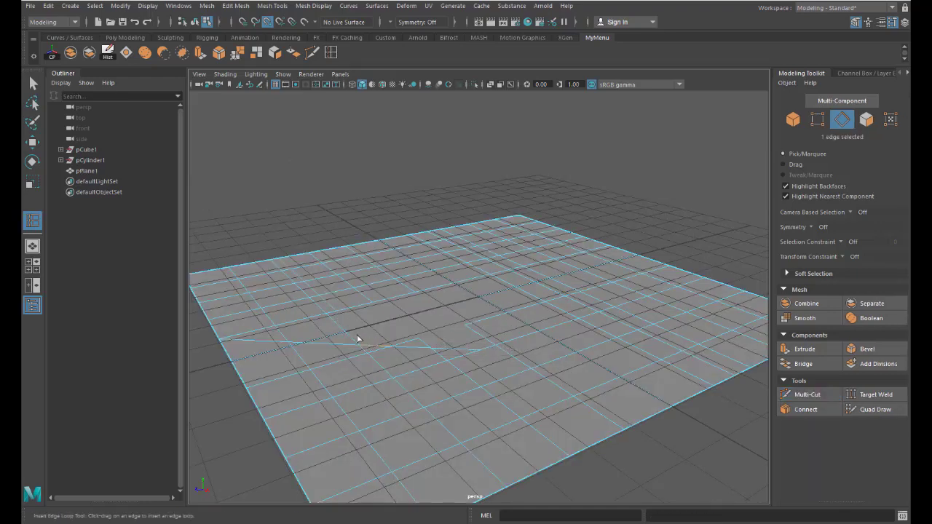
click(425, 274)
click(484, 337)
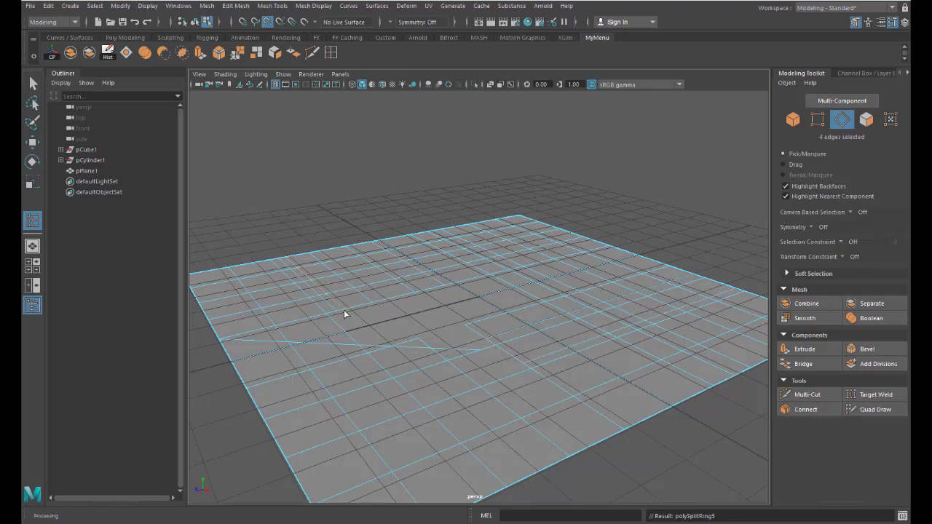
click(284, 339)
- Activate Mesh Tools > Target Weld with vertex selection mode
click(314, 6)
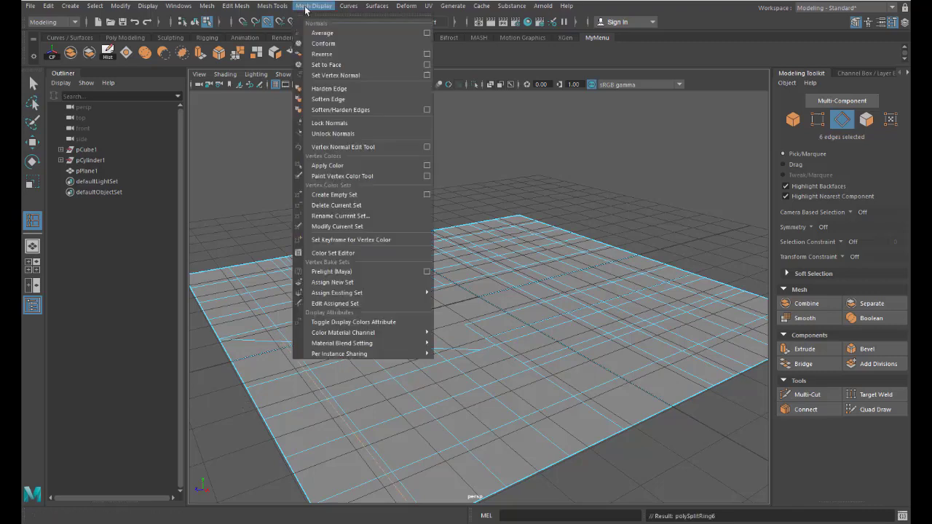
click(313, 6)
click(272, 6)
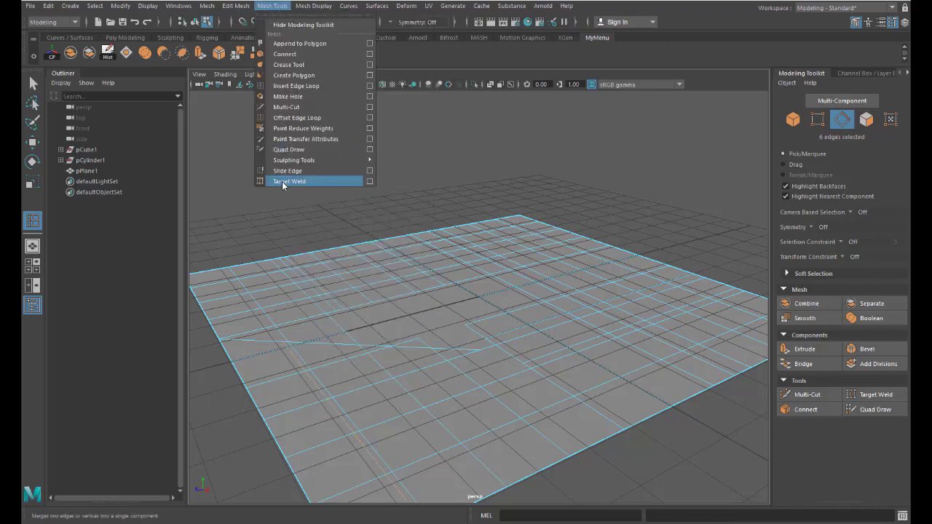
click(819, 120)
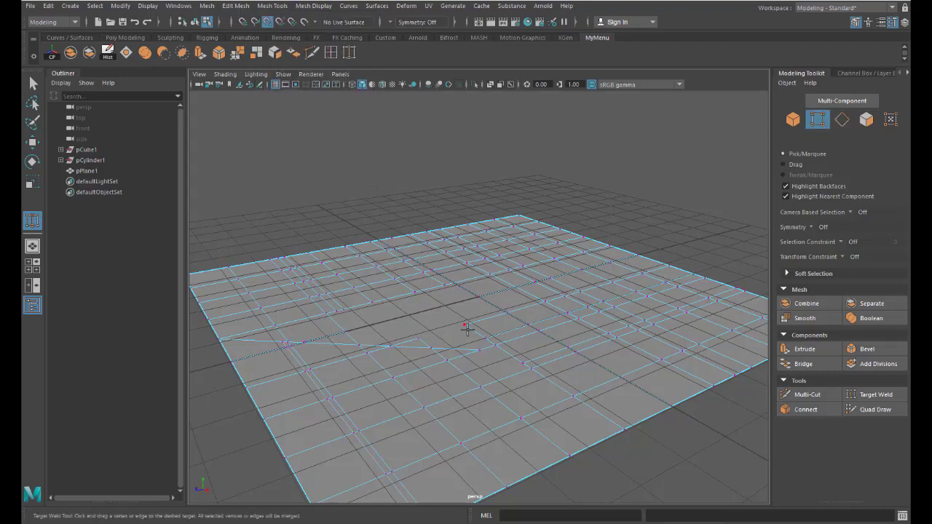
- Target-weld three pPlane1 vertices onto their neighbouring vertices
mouse_move(480, 350)
mouse_down()
mouse_move(453, 359)
mouse_move(368, 352)
mouse_up()
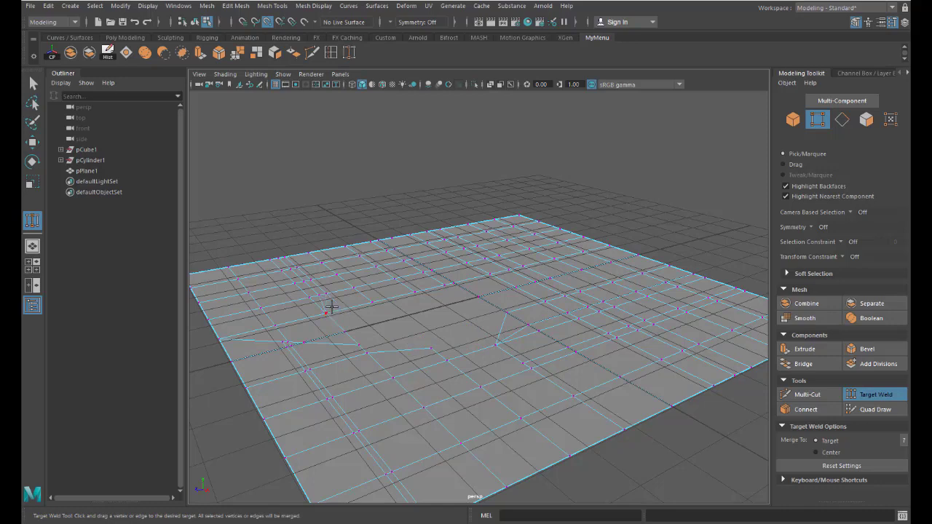
drag(334, 318, 309, 292)
drag(356, 298, 407, 281)
- Set Target Weld's Merge To option to Center and weld another vertex at the midpoint
key(ctrl+shift+t)
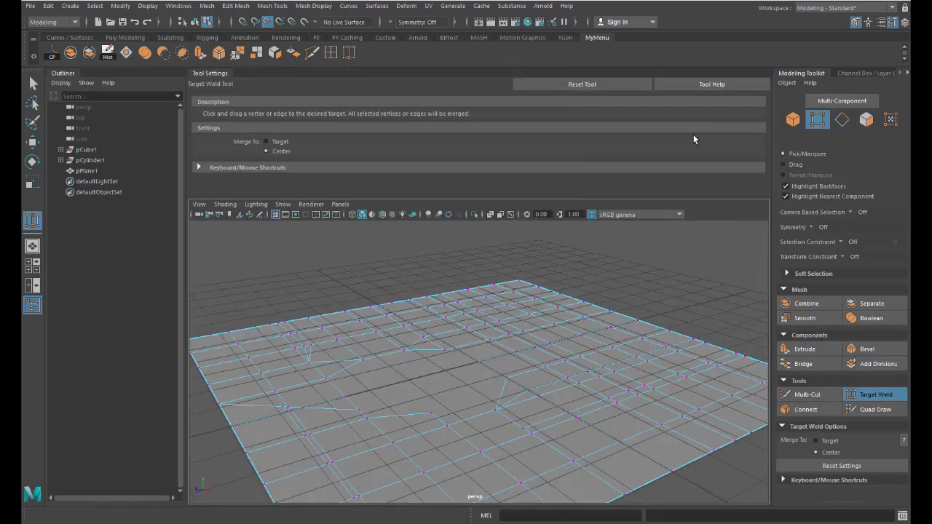
drag(239, 74, 552, 123)
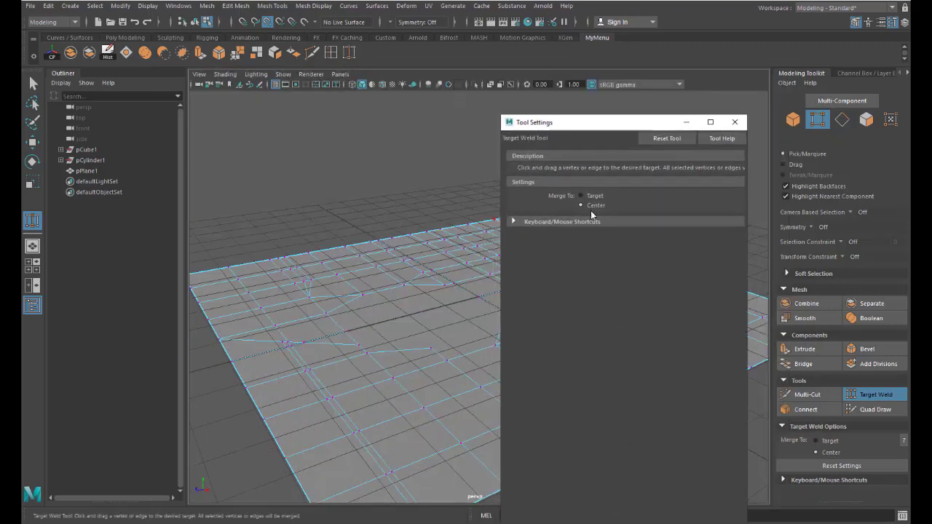
click(581, 204)
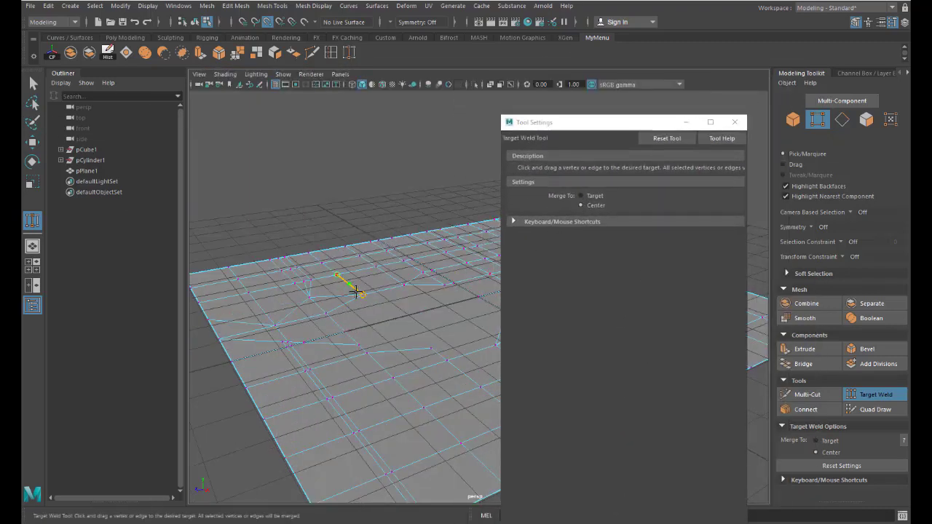
drag(342, 286, 328, 320)
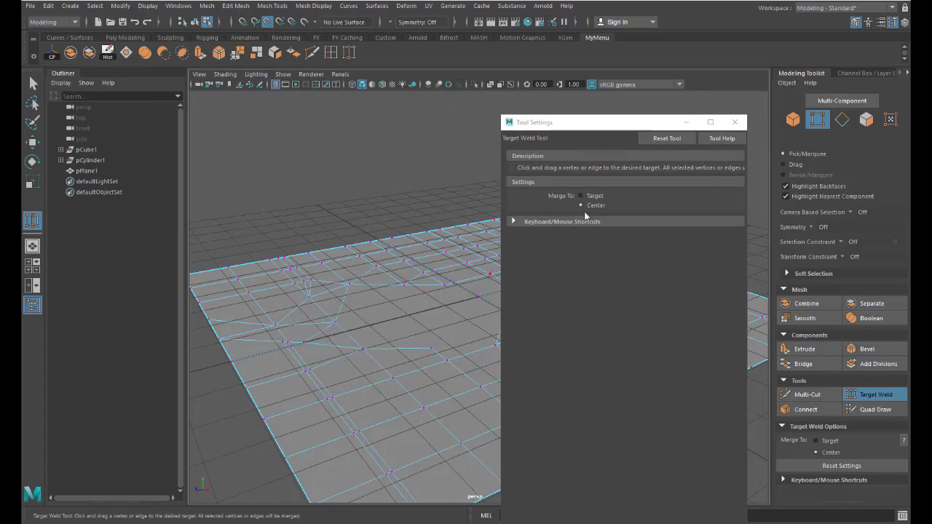
click(735, 124)
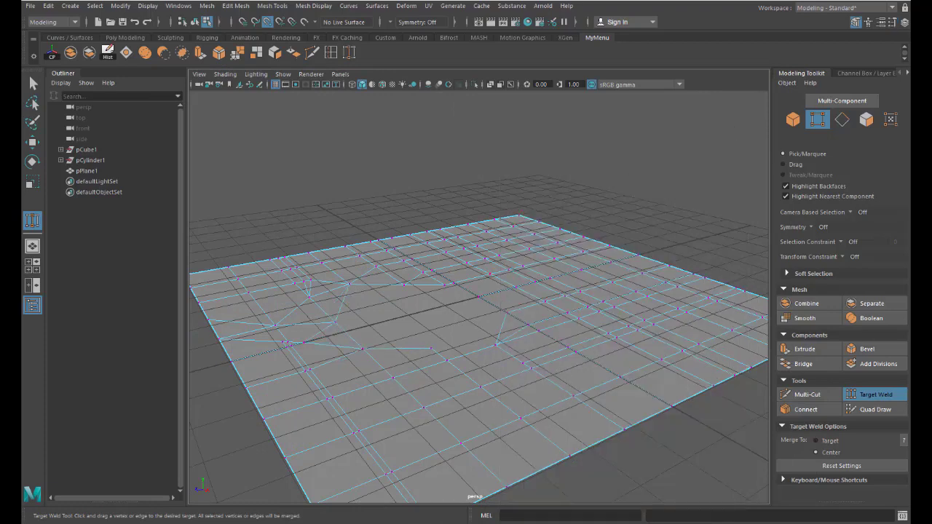